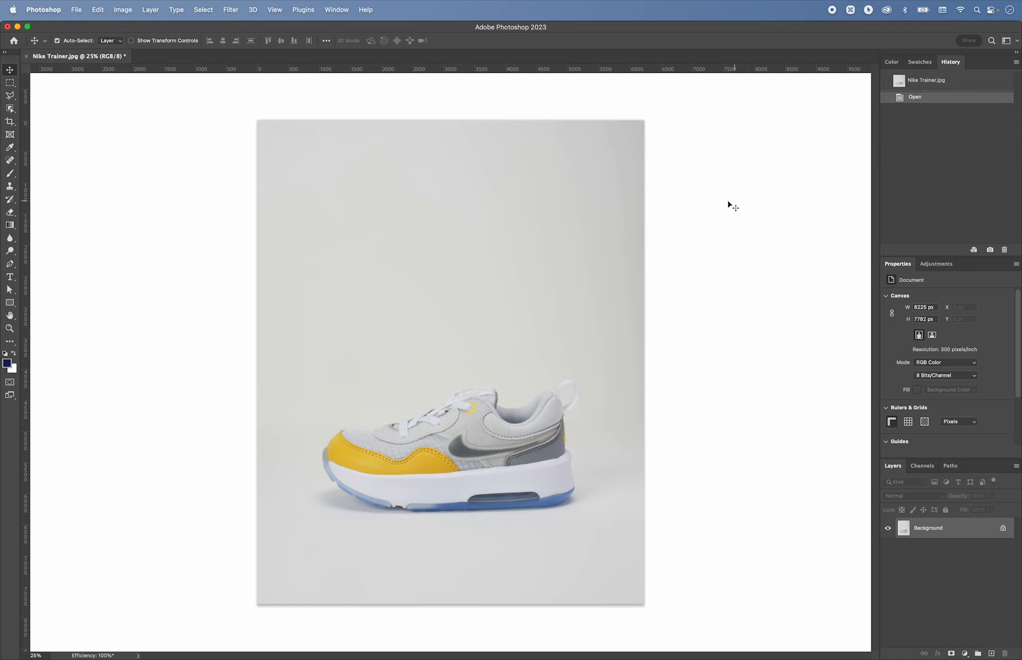
Start a Pen tool path where the tongue meets the collar and trace up the tongue's dark rear edge
key(p)
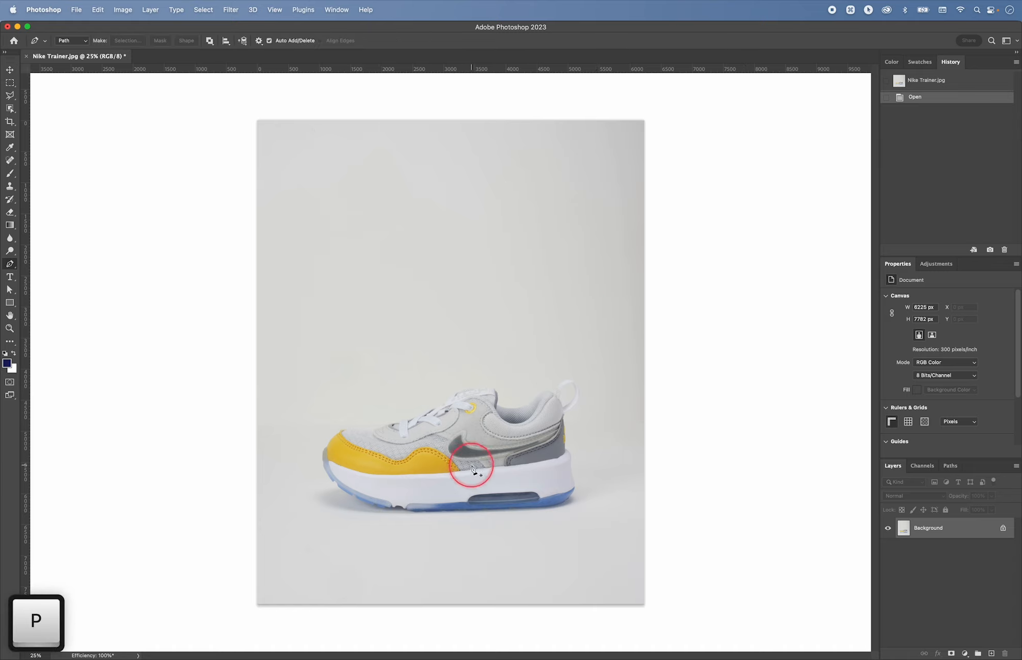
key(super+equal)
key(super+equal)
key(super+equal)
key(super+equal)
key(super+equal)
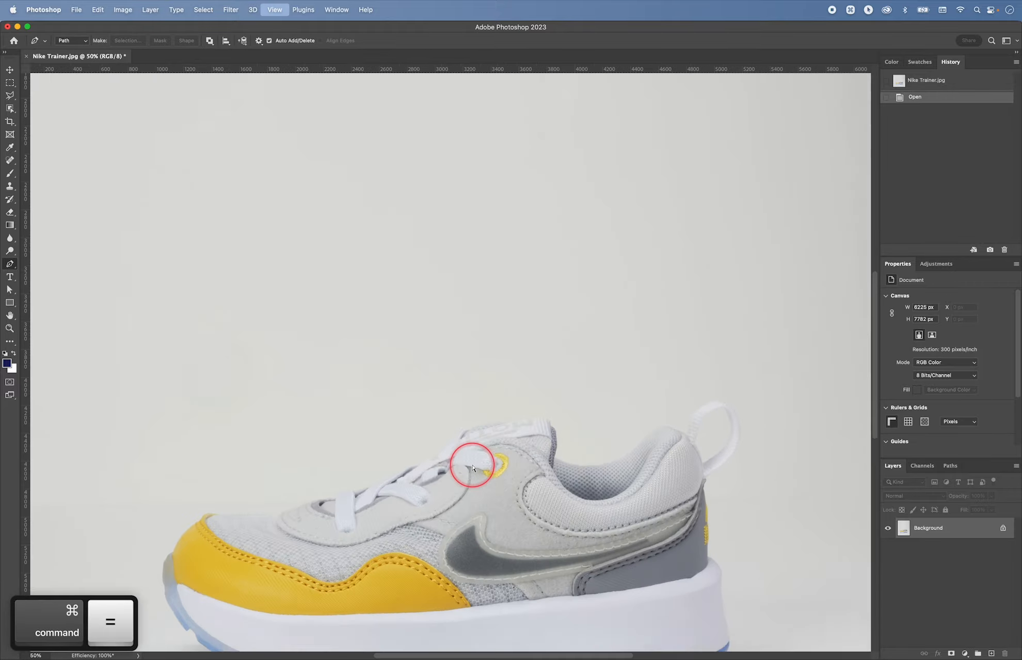
key(space)
drag(472, 464, 438, 319)
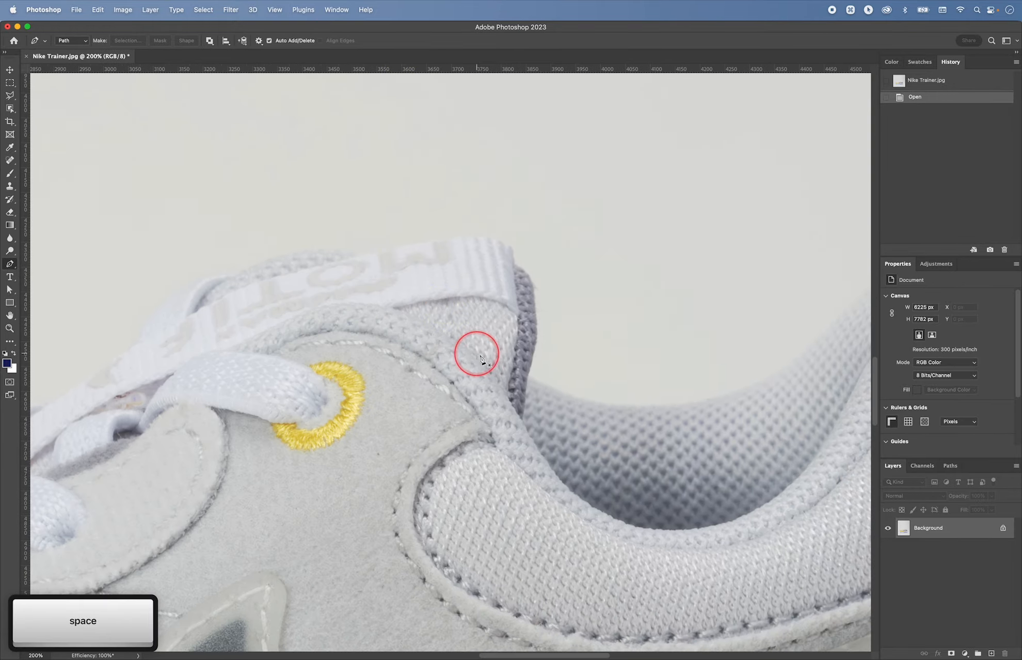
click(529, 376)
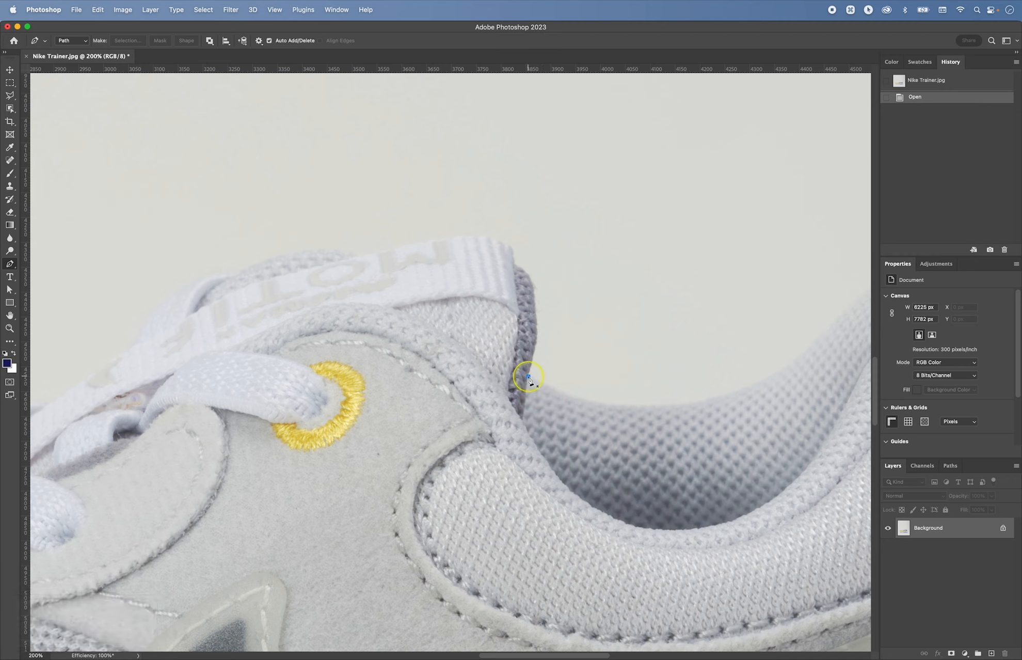
click(538, 336)
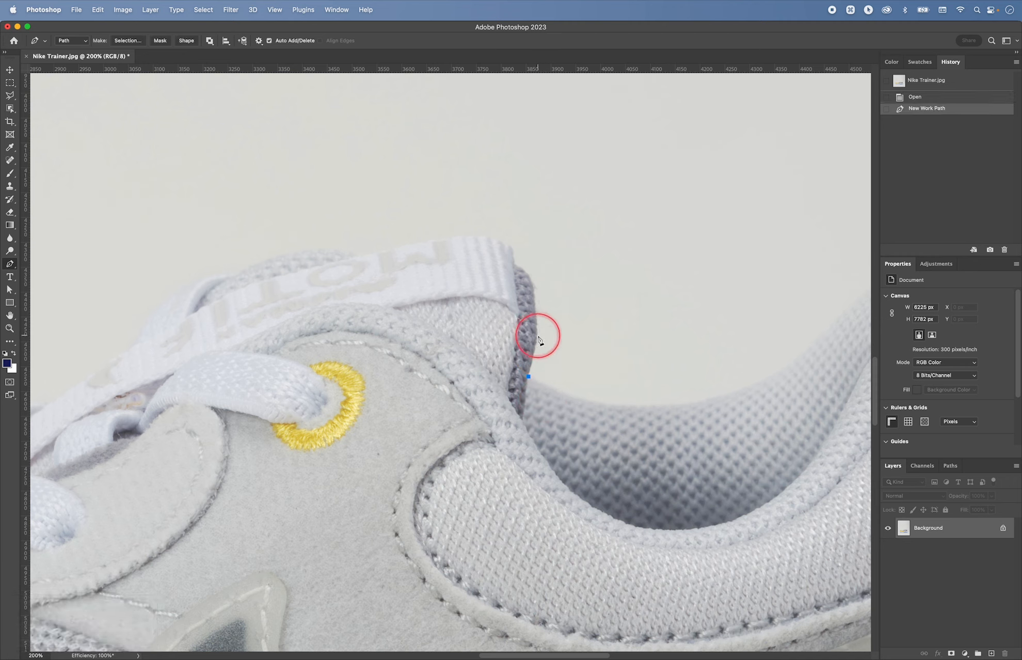
drag(537, 334, 535, 324)
drag(538, 326, 539, 324)
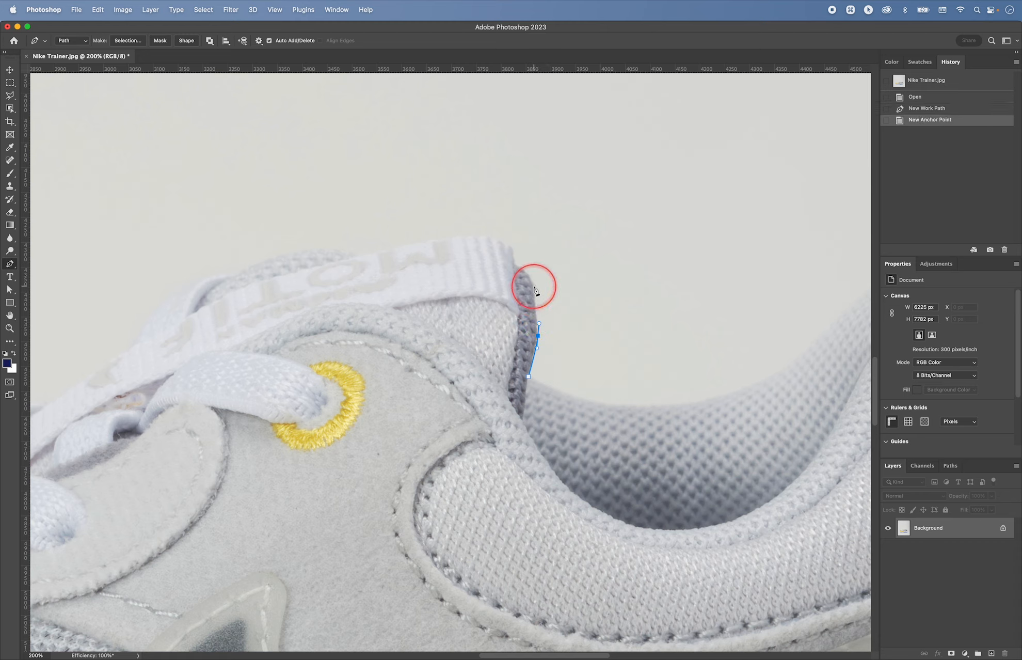
click(533, 286)
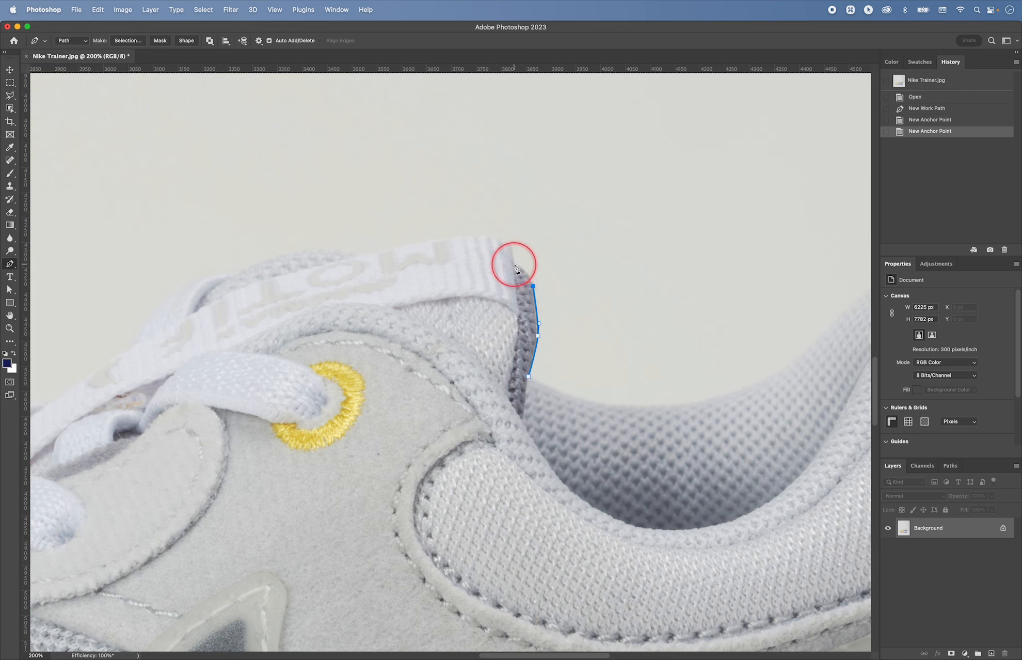
Extend the path around the top of the tongue's dark lining to the rear corner of the white tab
drag(515, 265, 499, 263)
key(alt)
drag(499, 263, 515, 215)
drag(513, 253, 514, 252)
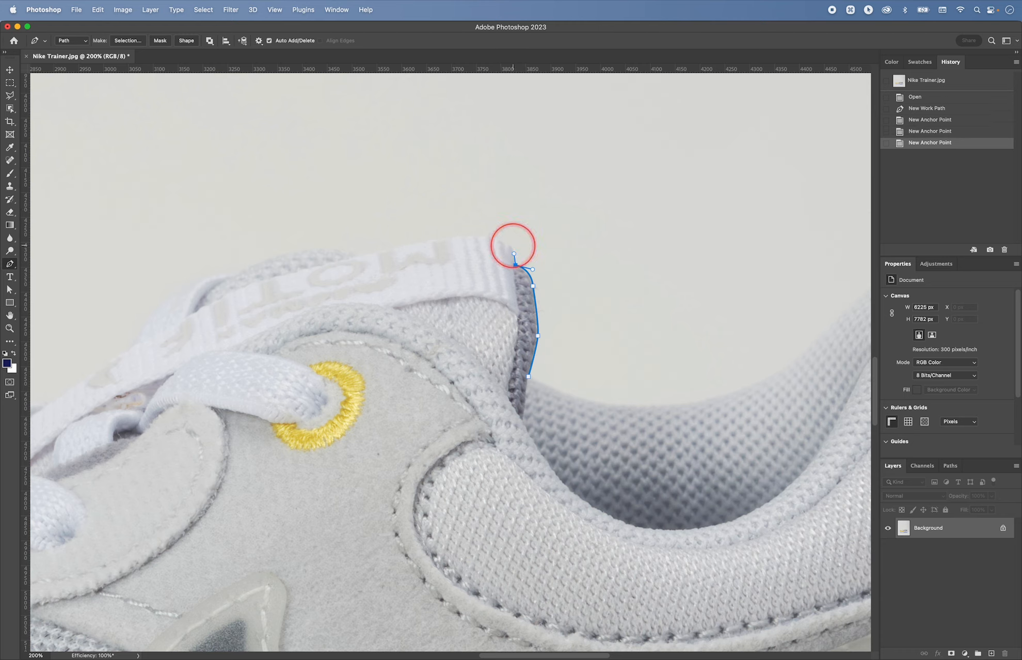
click(514, 248)
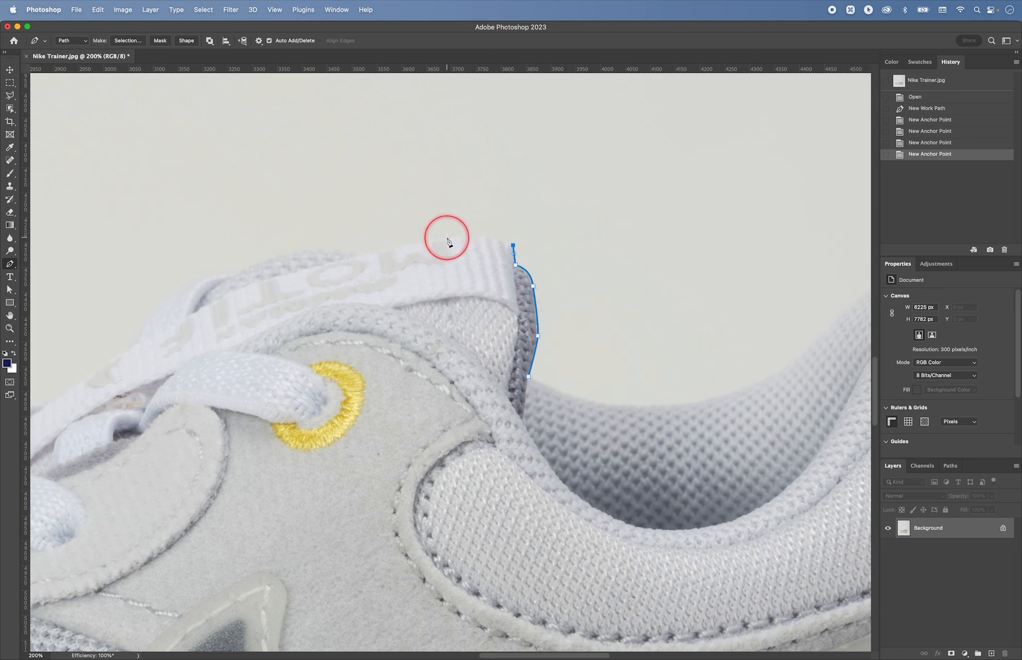
Curve the path over the white tongue tab and down its upper edge toward the laces, shortening the outgoing handle
drag(447, 237, 588, 217)
key(alt)
key(space)
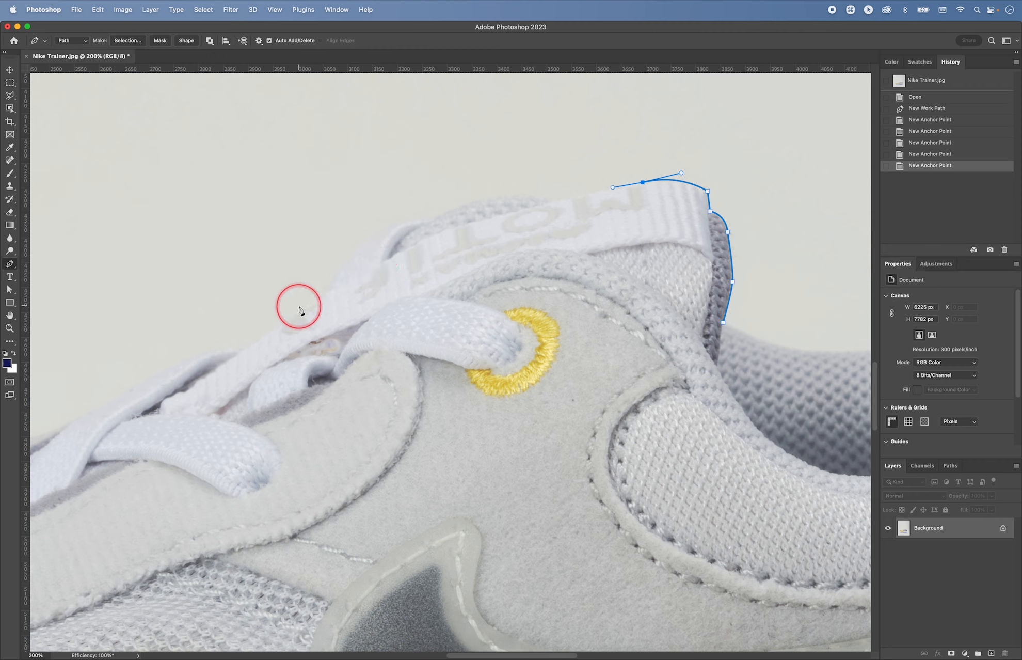
drag(319, 296, 180, 394)
alt+click(319, 296)
drag(299, 304, 303, 305)
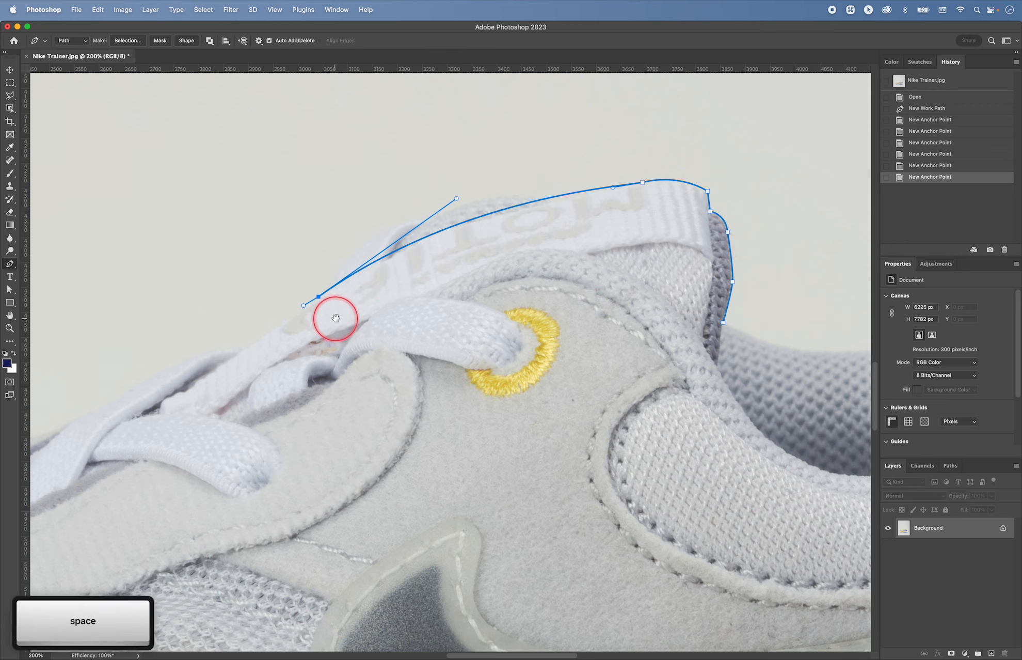
Continue the path over the upper lace loop and down along the crossing lace's outer edge
drag(338, 317, 473, 255)
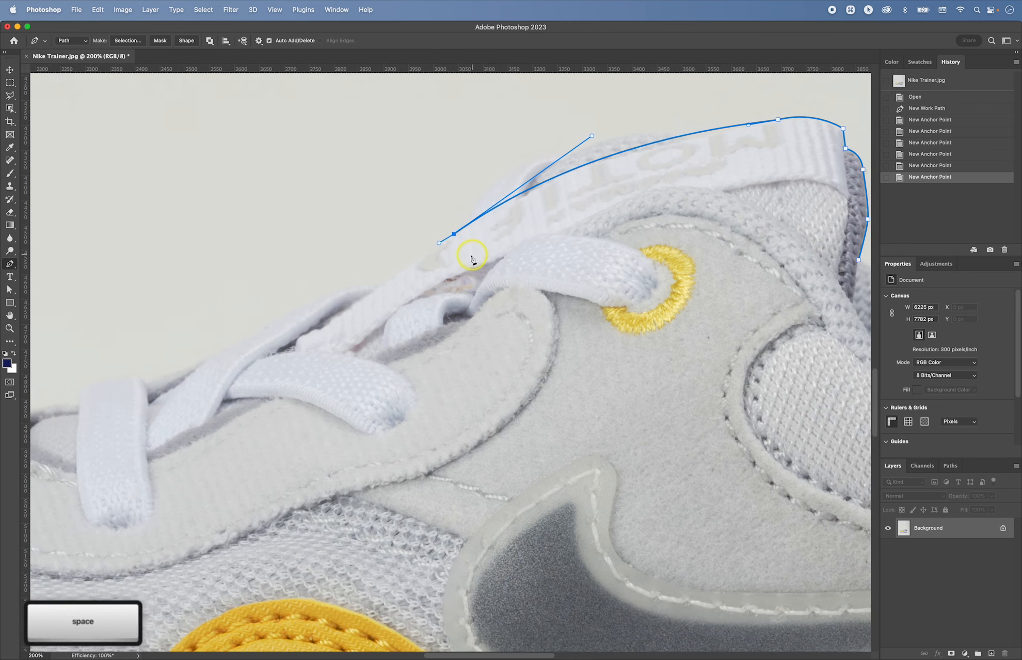
click(378, 287)
drag(329, 293, 294, 308)
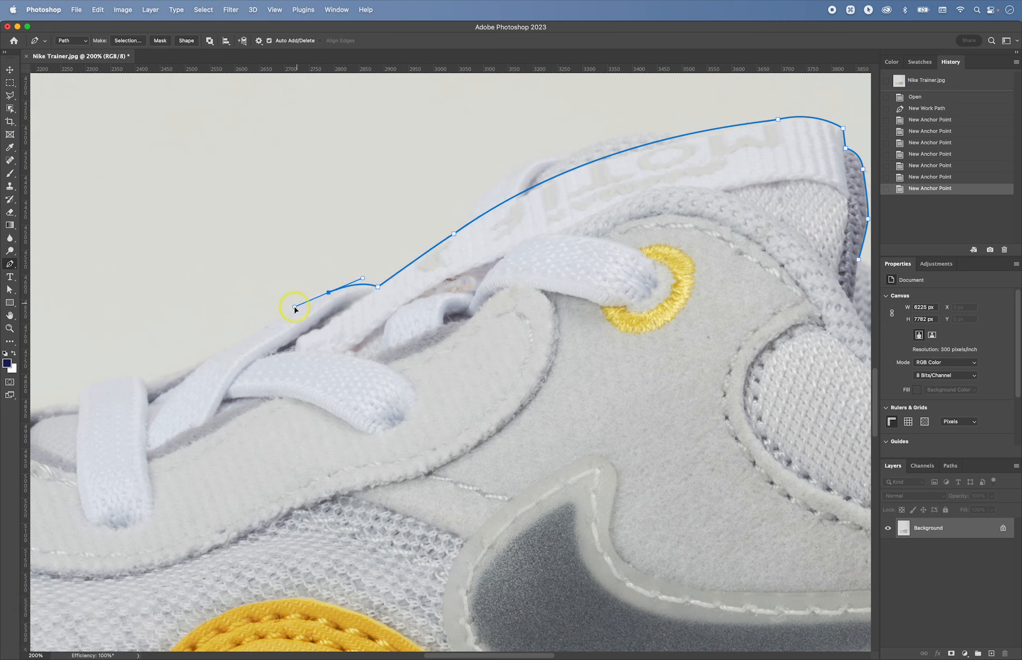
alt+click(211, 352)
key(space)
drag(211, 353, 389, 317)
click(368, 327)
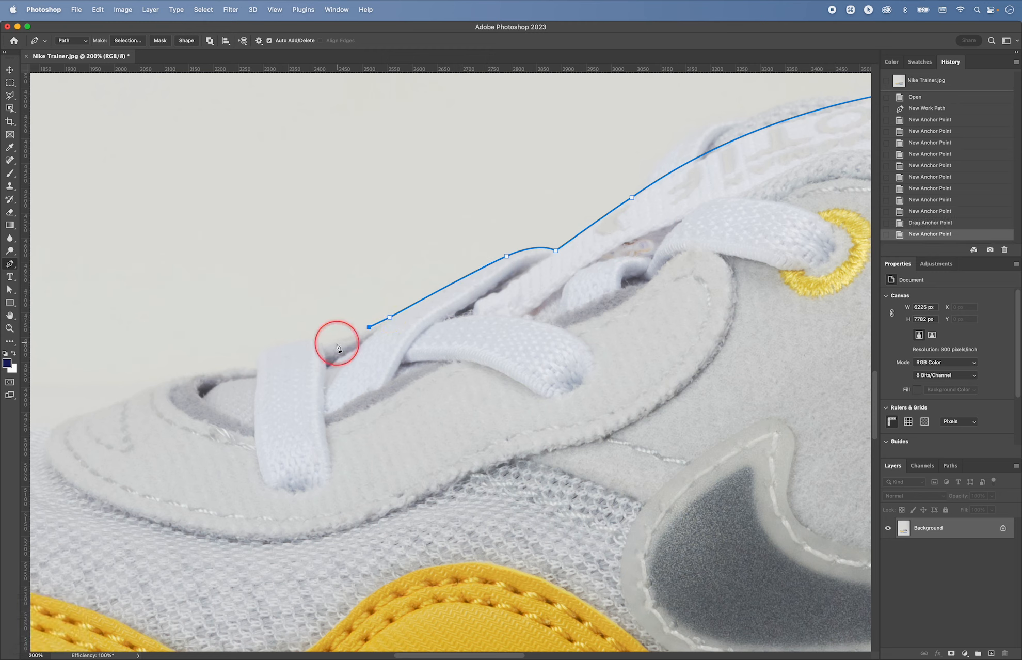
Trace around the frontmost lace and along the eyelet panel to where it meets the mesh
drag(323, 343, 352, 310)
alt+click(266, 345)
key(space)
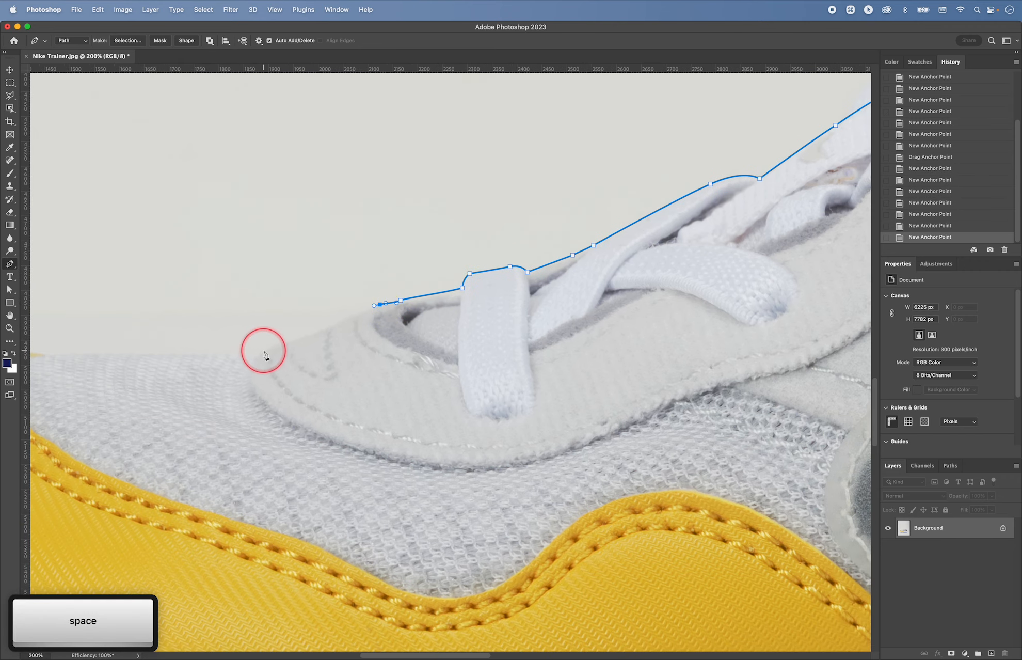
drag(254, 355, 223, 354)
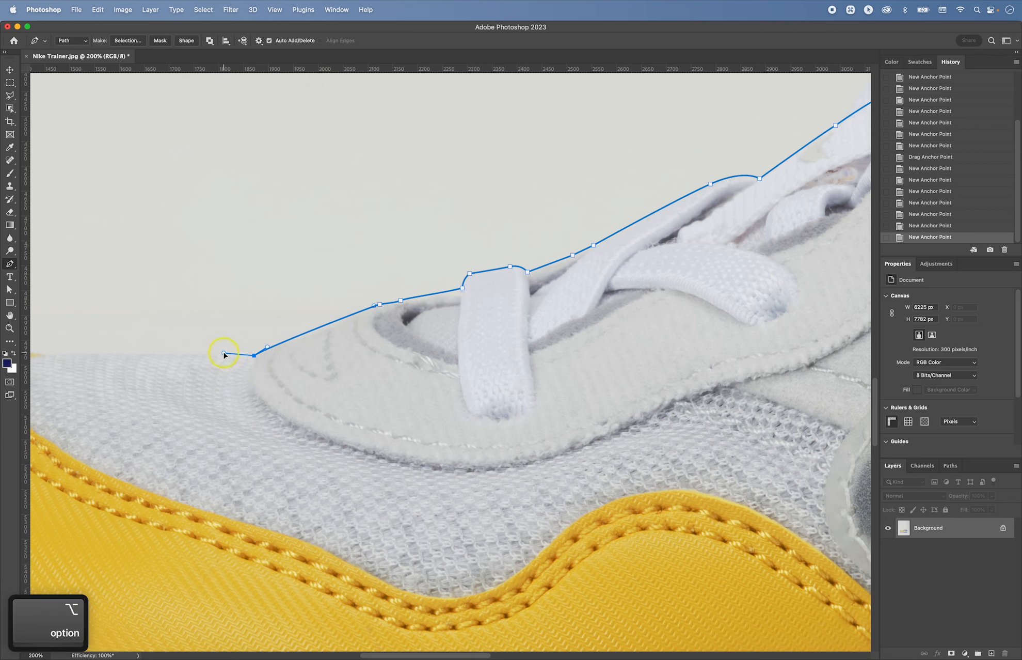
Extend the path along the mesh toe box to the yellow toe cap and adjust the end anchor's handles
key(space)
drag(285, 358, 268, 324)
mouse_move(333, 320)
mouse_down()
mouse_move(347, 306)
mouse_move(352, 317)
mouse_up()
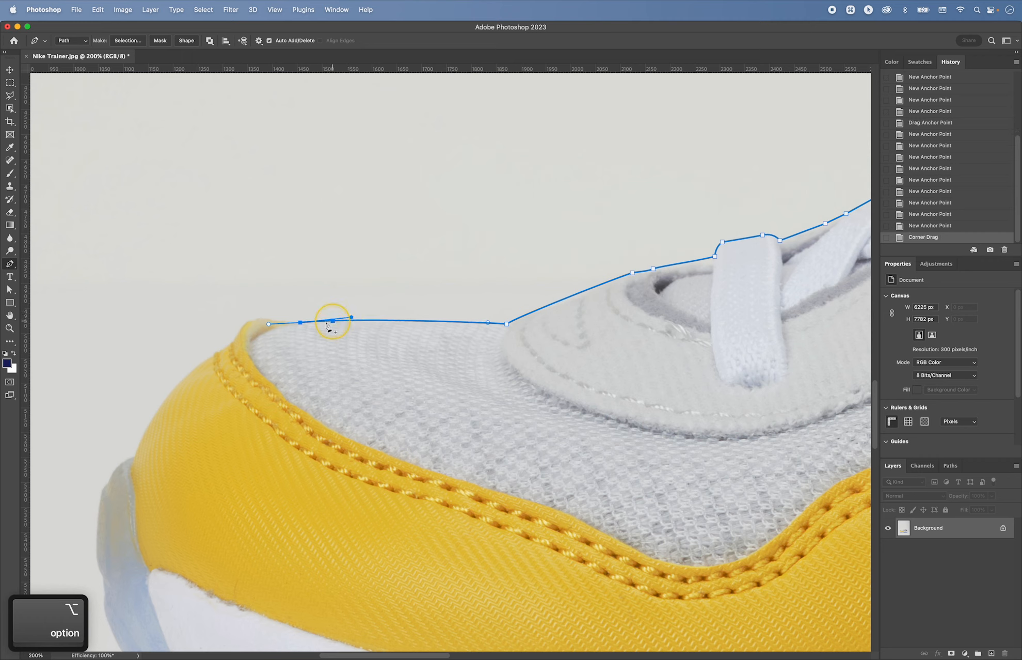
drag(269, 325, 288, 321)
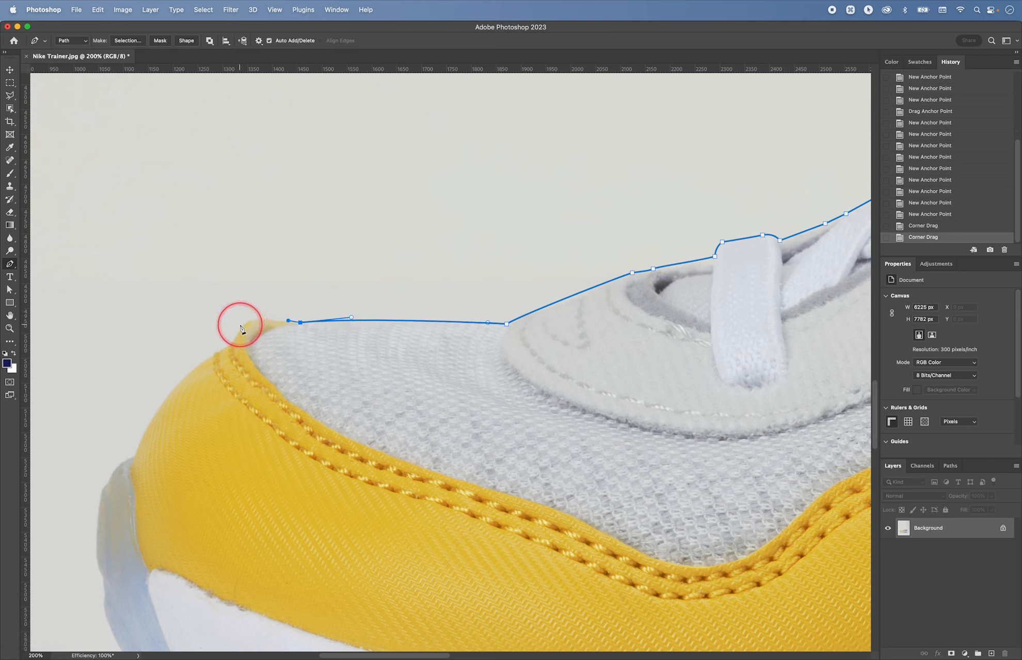
Curve the path over the top of the yellow toe cap and adjust the anchor's handles to fit the edge
drag(232, 339, 230, 309)
key(cmd+z)
key(cmd+shift+z)
scroll(228, 308, down, 3)
key(cmd+=)
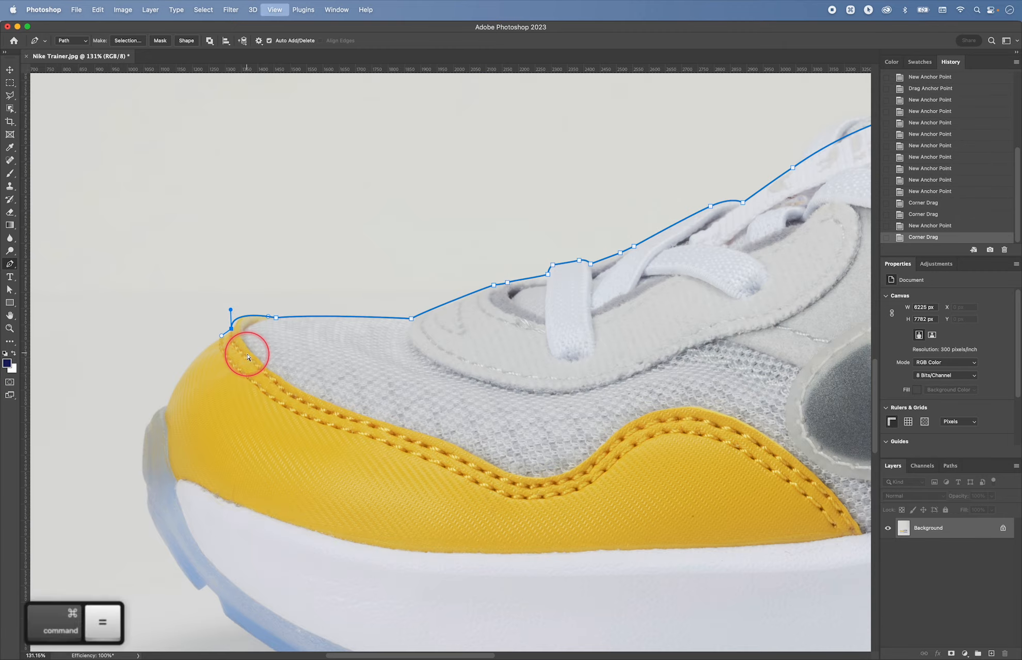
drag(246, 354, 374, 356)
drag(242, 284, 262, 280)
drag(228, 352, 373, 306)
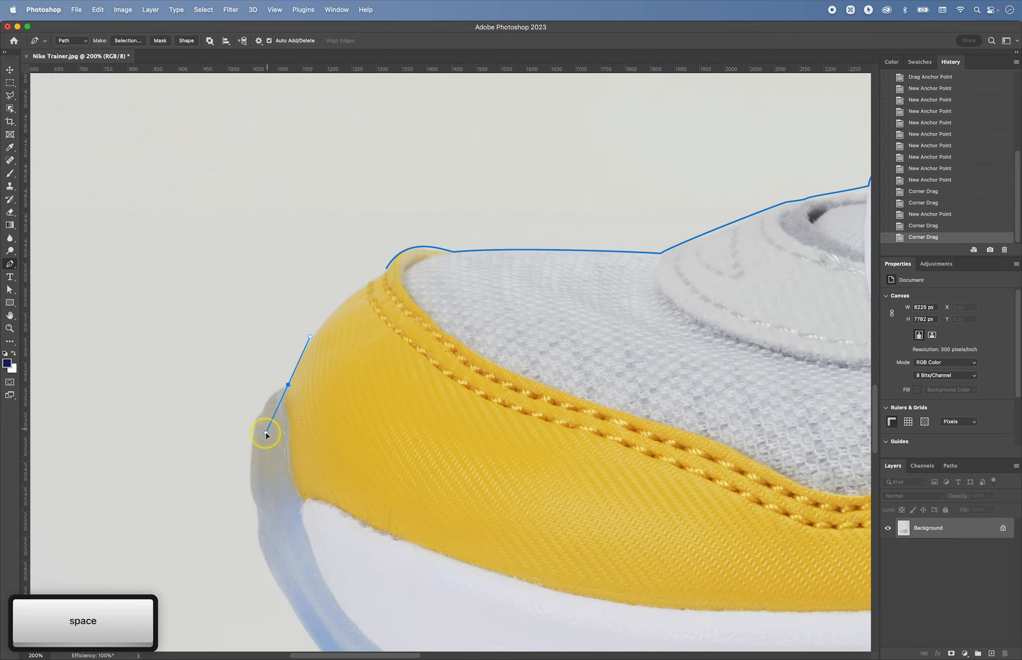
Undo the stray anchor and continue the existing path down the yellow toe cap to the sole's upper tip
key(super+z)
click(387, 264)
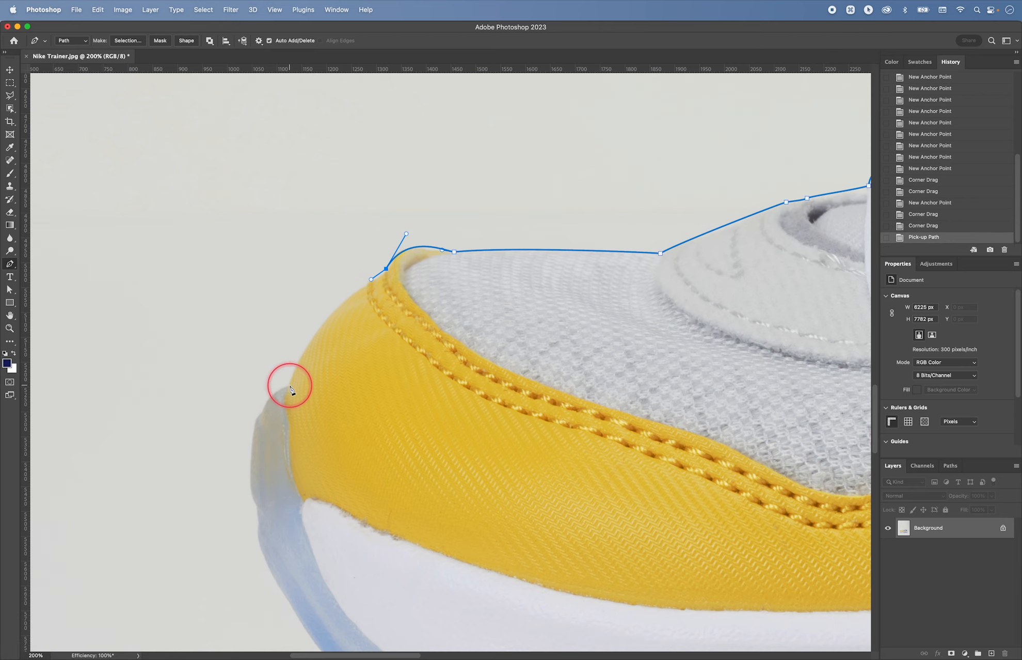
mouse_move(290, 385)
mouse_down()
mouse_move(276, 473)
mouse_move(254, 434)
mouse_move(280, 388)
mouse_up()
Trace the translucent sole's front edge downward from its upper tip at the toe
scroll(294, 384, down, 3)
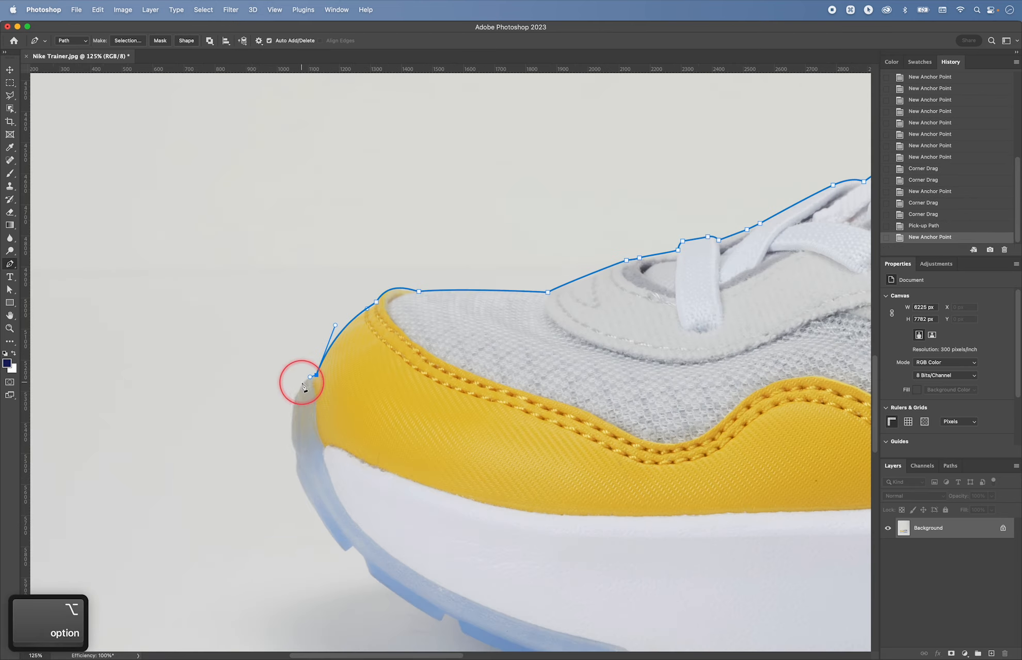
key(super+equal)
key(super+equal)
key(super+equal)
drag(212, 417, 310, 402)
drag(320, 484, 327, 549)
Extend the path down the blue sole to the first tread notch and adjust that anchor's handles
key(space)
drag(356, 557, 287, 276)
drag(365, 442, 421, 498)
alt+click(306, 375)
key(super+z)
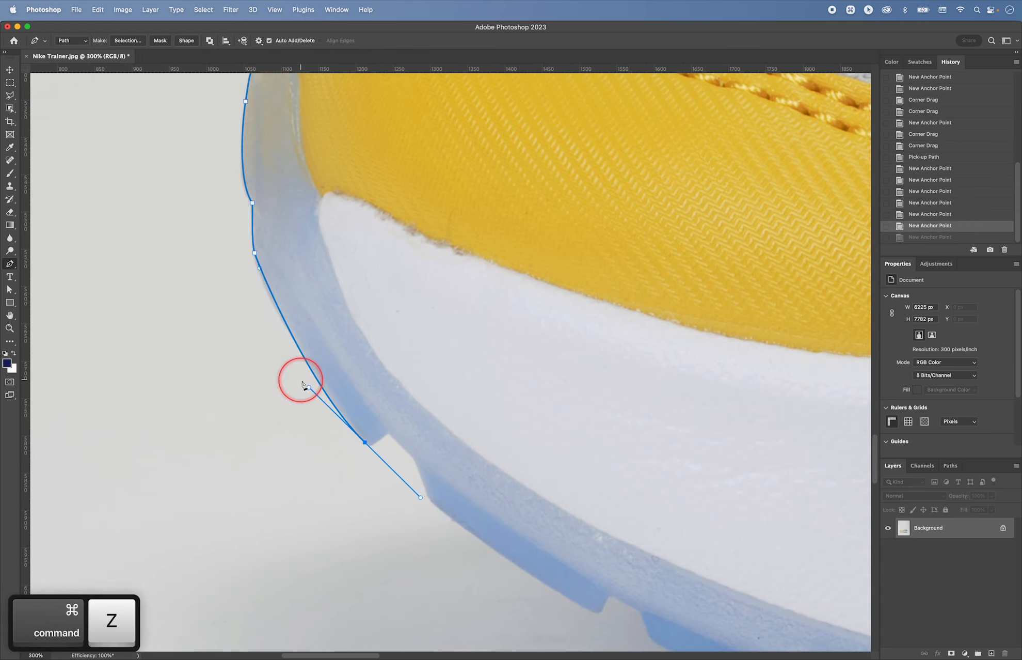
drag(304, 385, 275, 324)
drag(420, 497, 391, 431)
Carry the path across the first tread notch and along the underside of the following blue lug
alt+click(413, 455)
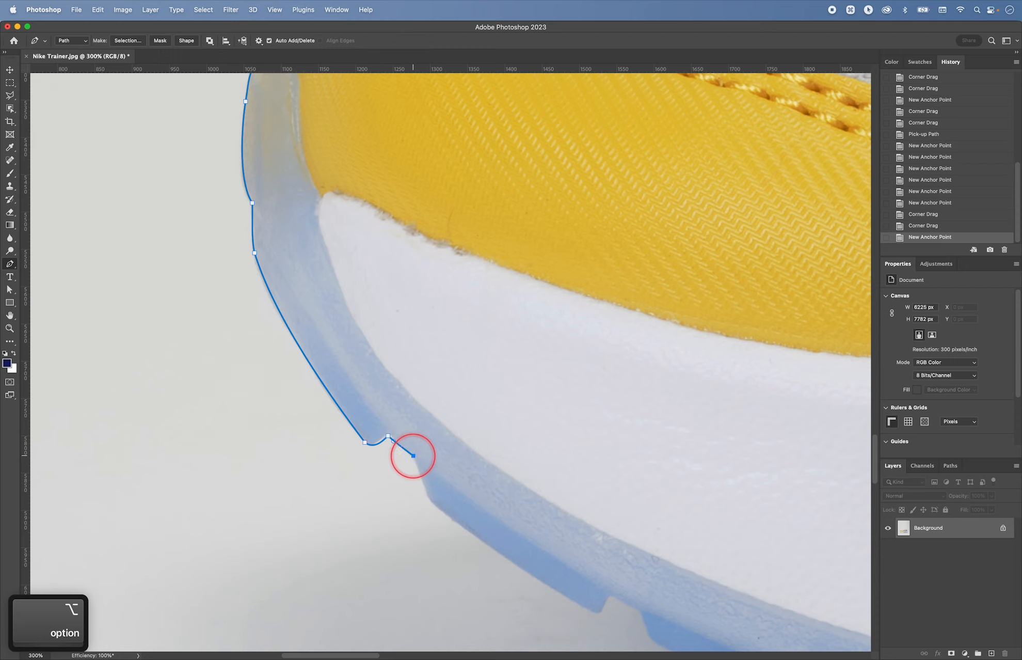
drag(435, 505, 441, 509)
drag(525, 528, 342, 355)
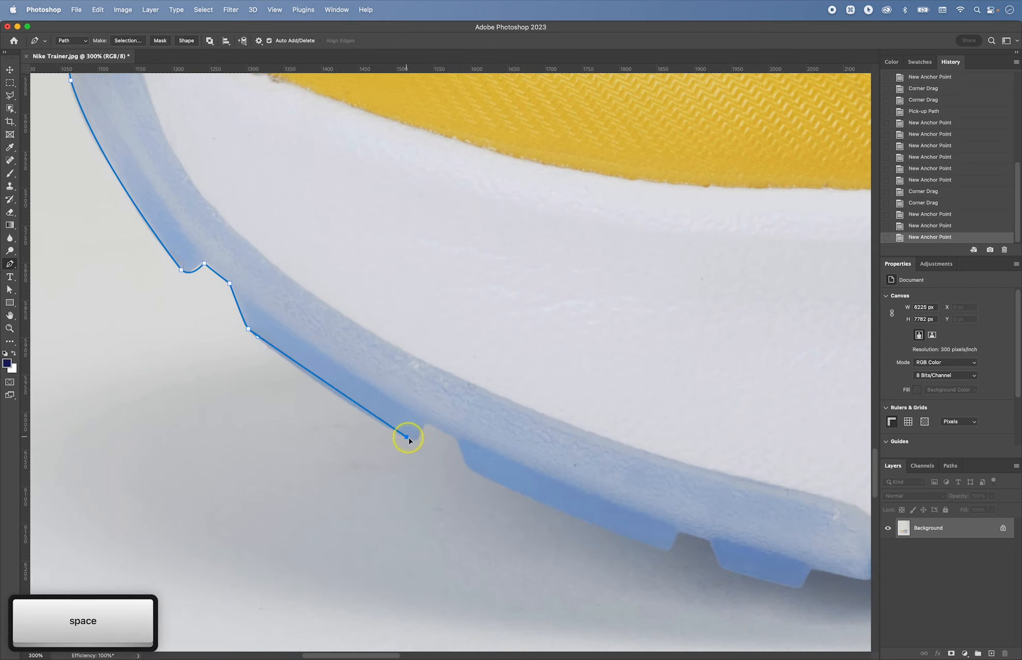
Trace around the second tread notch to the front corner of the next blue lug
drag(406, 436, 435, 425)
key(alt)
key(alt)
click(457, 436)
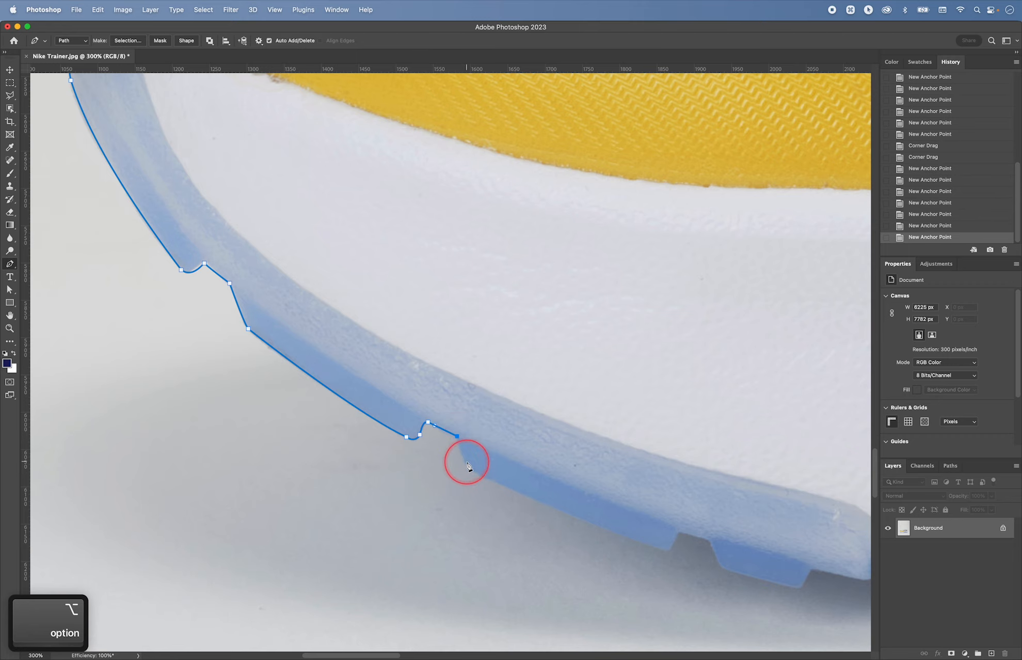
drag(470, 468, 479, 472)
key(alt)
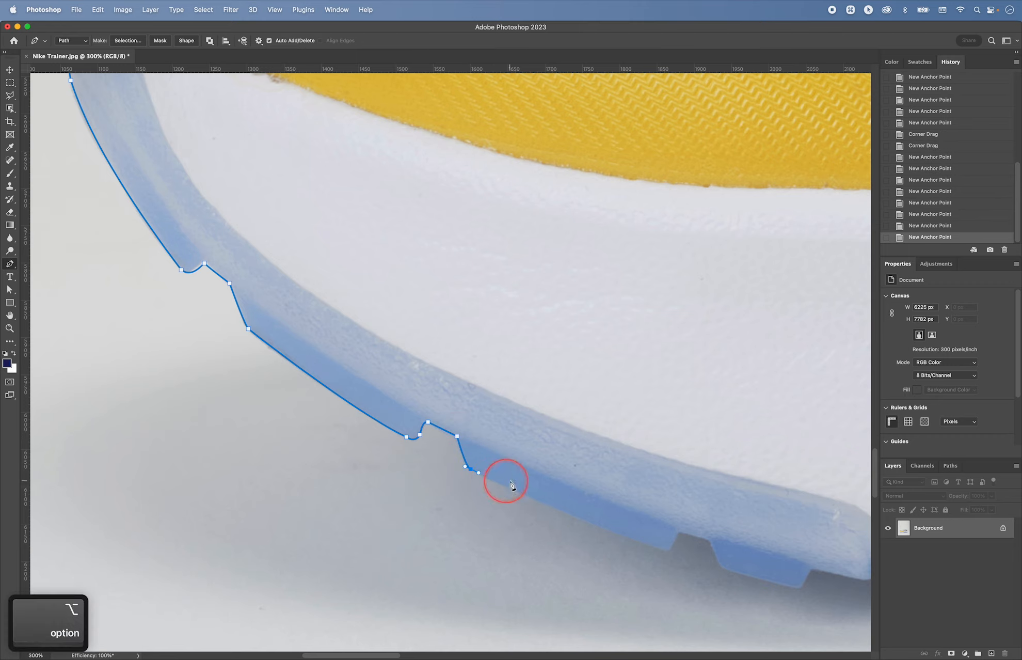
Trace the underside of this longer blue lug and carry the path across the third tread notch
key(space)
drag(662, 557, 424, 481)
click(406, 492)
key(alt)
click(424, 474)
click(459, 484)
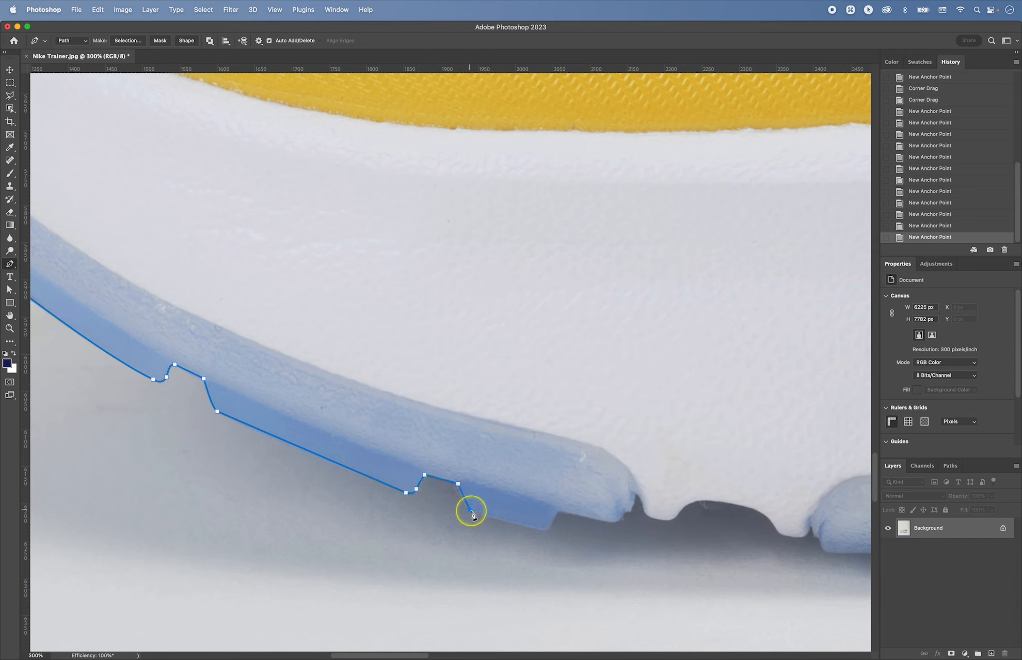
Outline the last blue lug of the front sole section and extend the path to the section's rear end
drag(471, 510, 477, 511)
key(alt)
click(539, 528)
drag(548, 526, 561, 512)
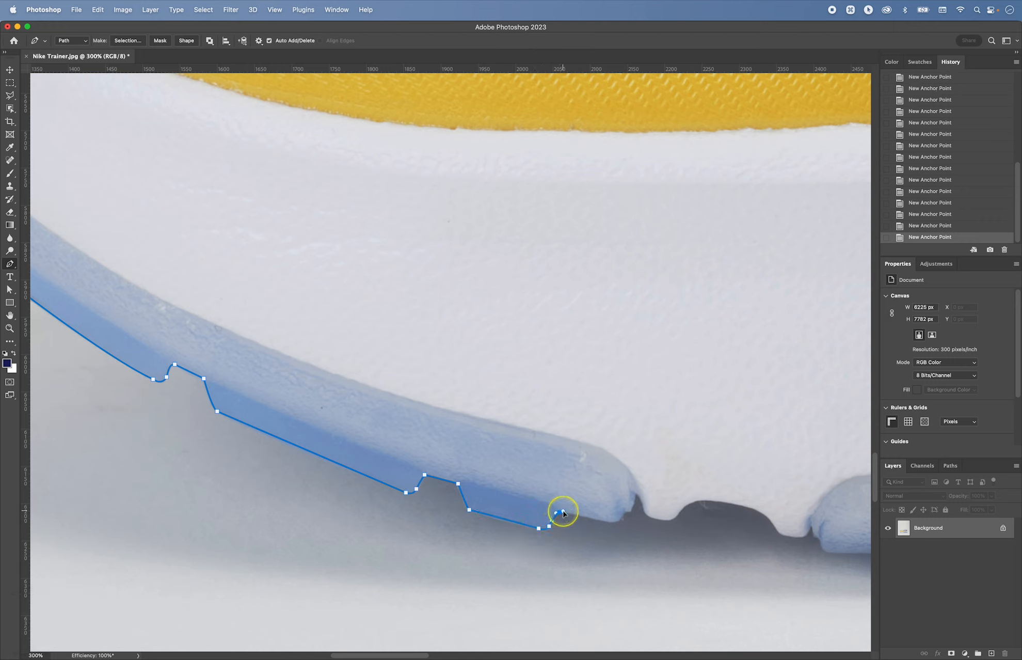
key(alt)
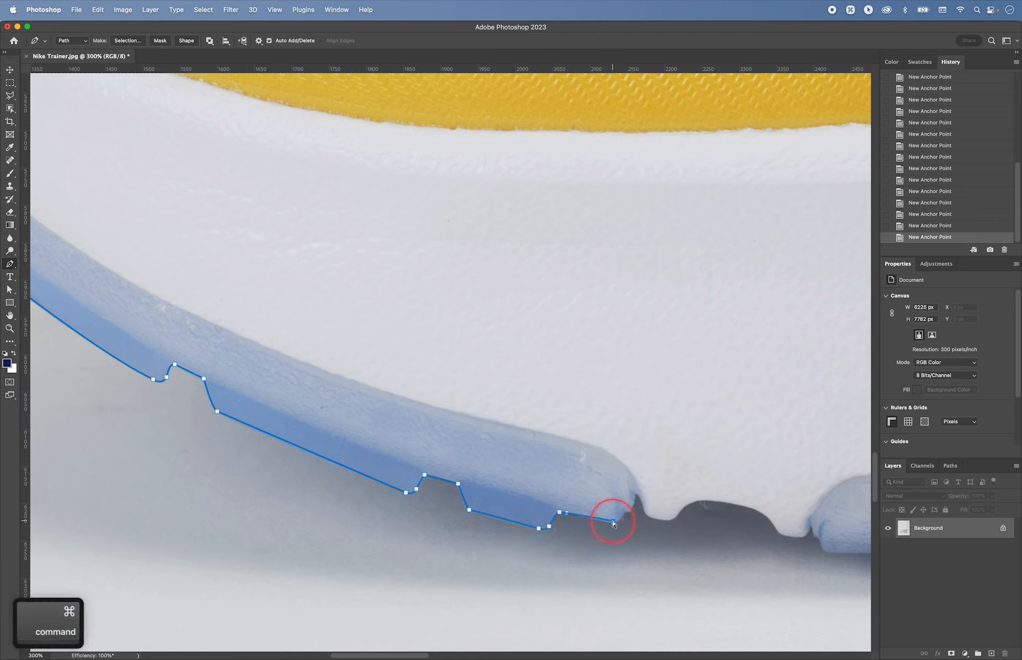
Adjust the end anchor and trace the front blue section's rounded rear corner up to the tip of the narrow crevice
key(cmd+=)
key(space)
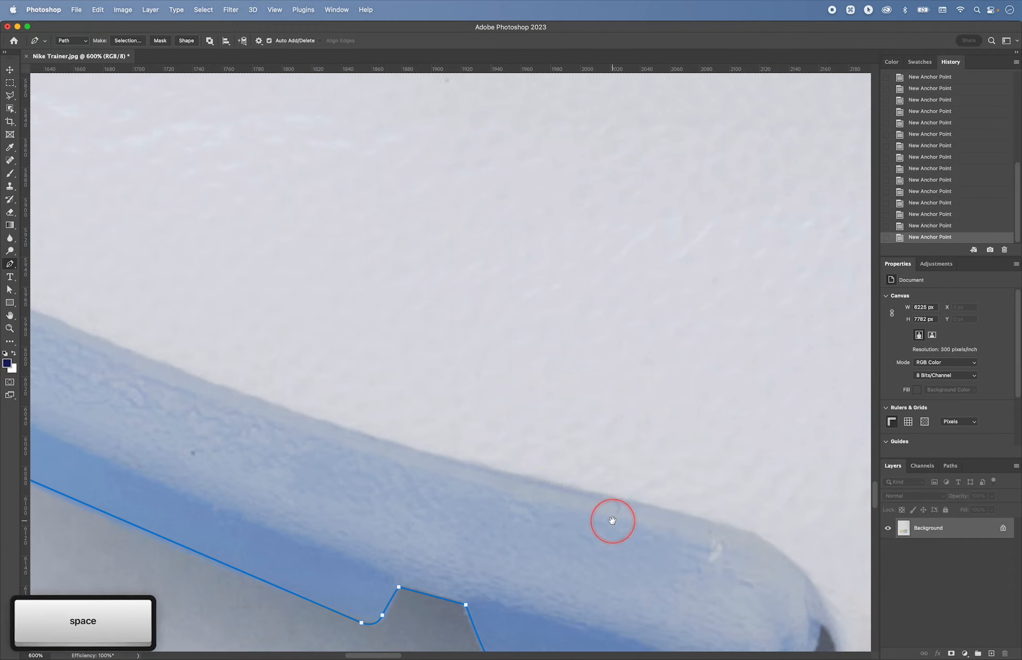
drag(613, 522, 343, 323)
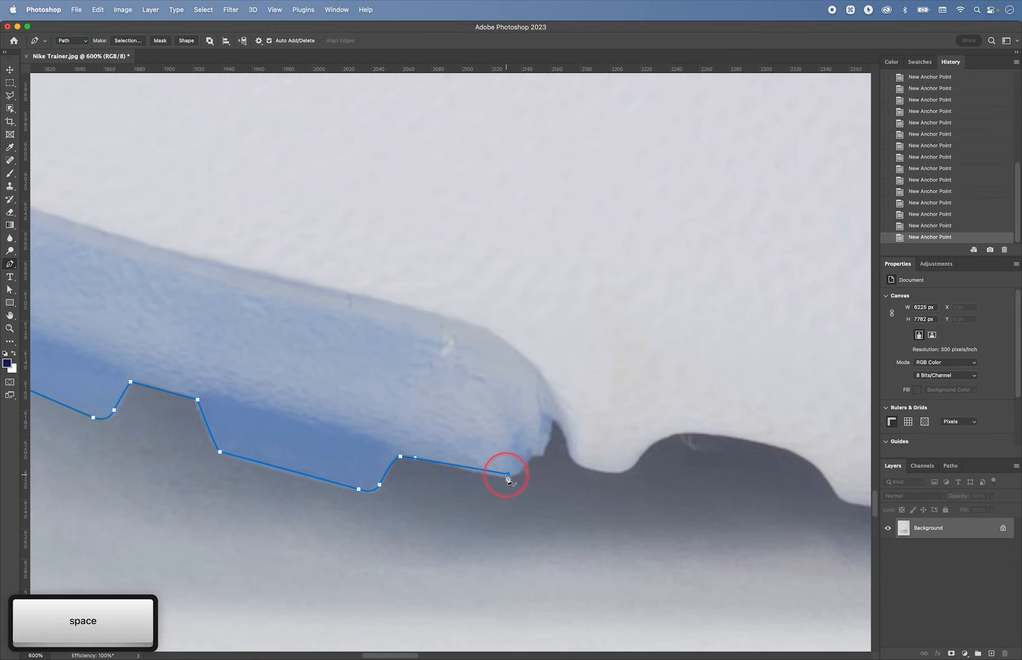
key(super)
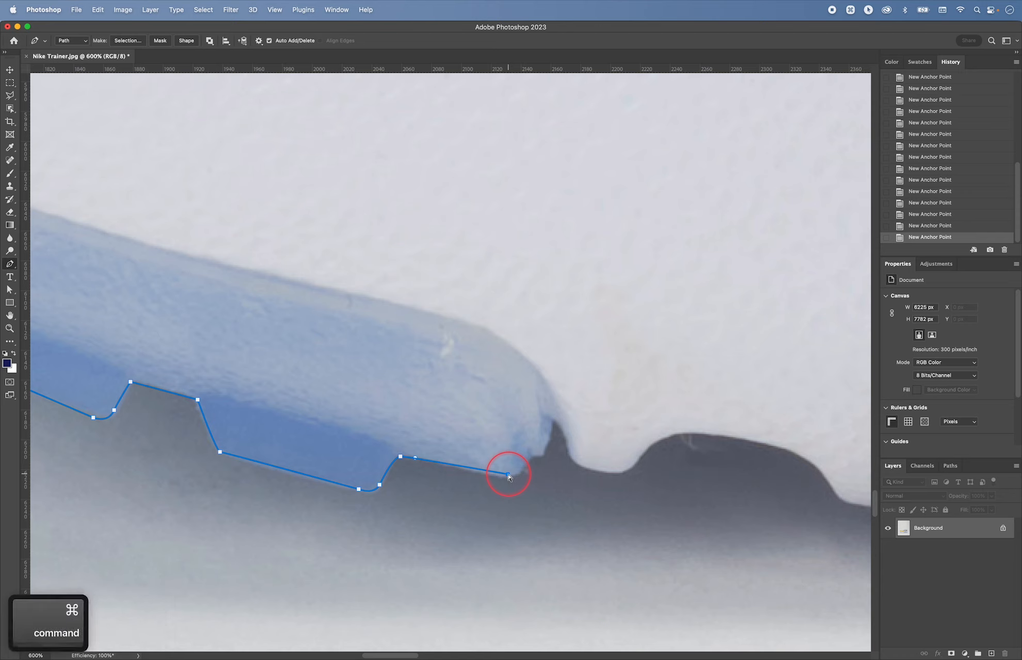
super+click(529, 462)
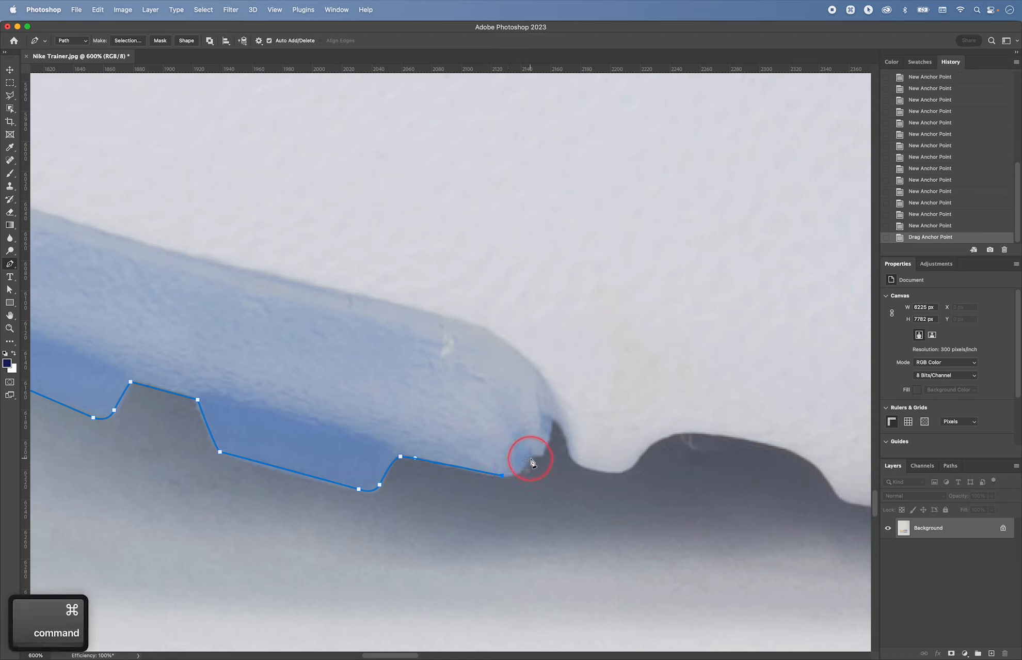
mouse_move(530, 458)
mouse_down()
mouse_move(530, 444)
mouse_move(538, 454)
mouse_up()
key(alt)
click(542, 454)
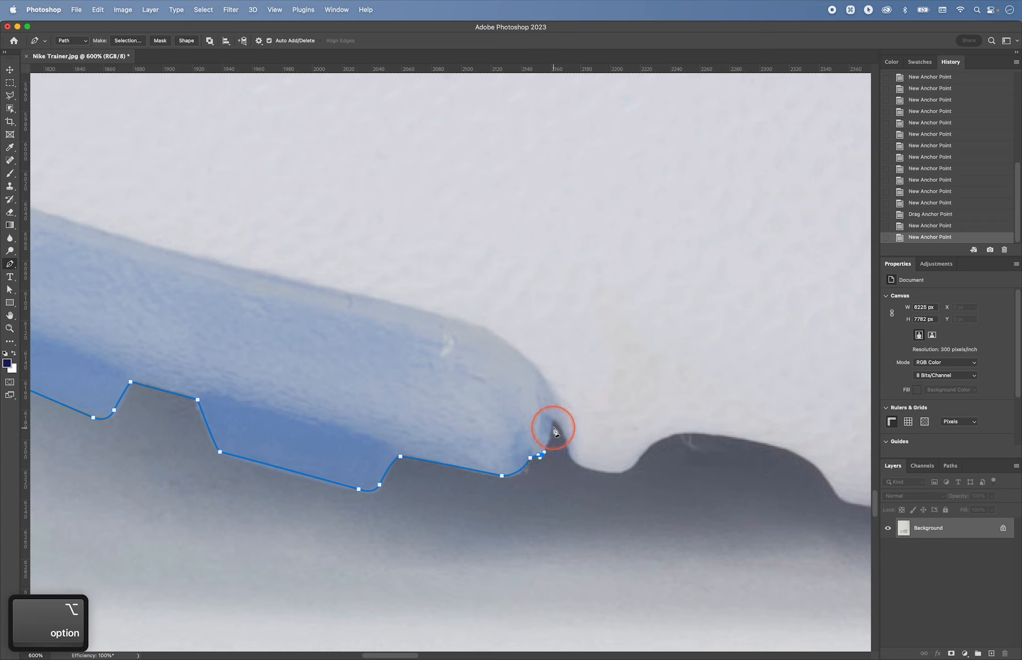
click(551, 418)
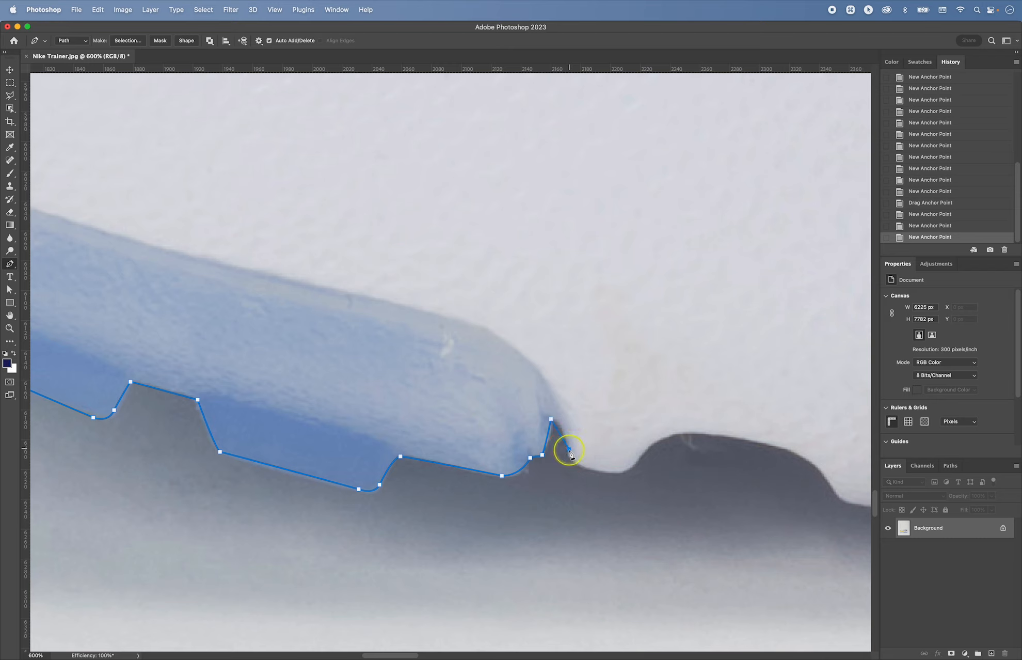
Curve the path around the small white midsole lobe and over the crest of the dark arch behind it
drag(576, 474, 656, 437)
key(alt)
click(606, 471)
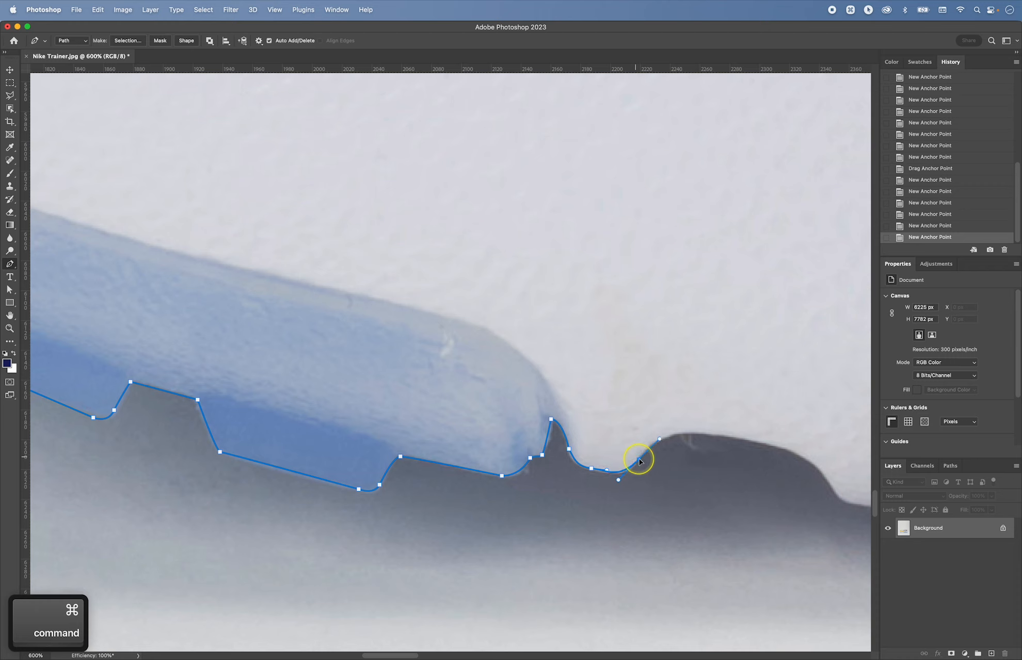
drag(658, 439, 419, 434)
click(763, 442)
key(space)
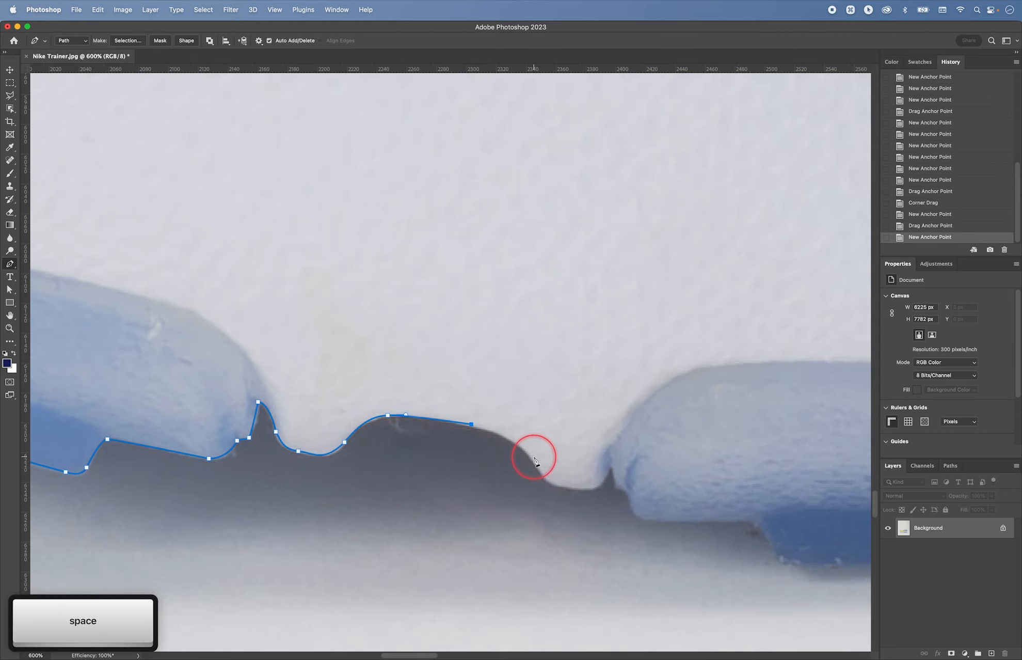
Trace down the arch's rear slope and along the white edge to the crevice before the next blue section
drag(538, 467, 509, 431)
key(space)
click(513, 434)
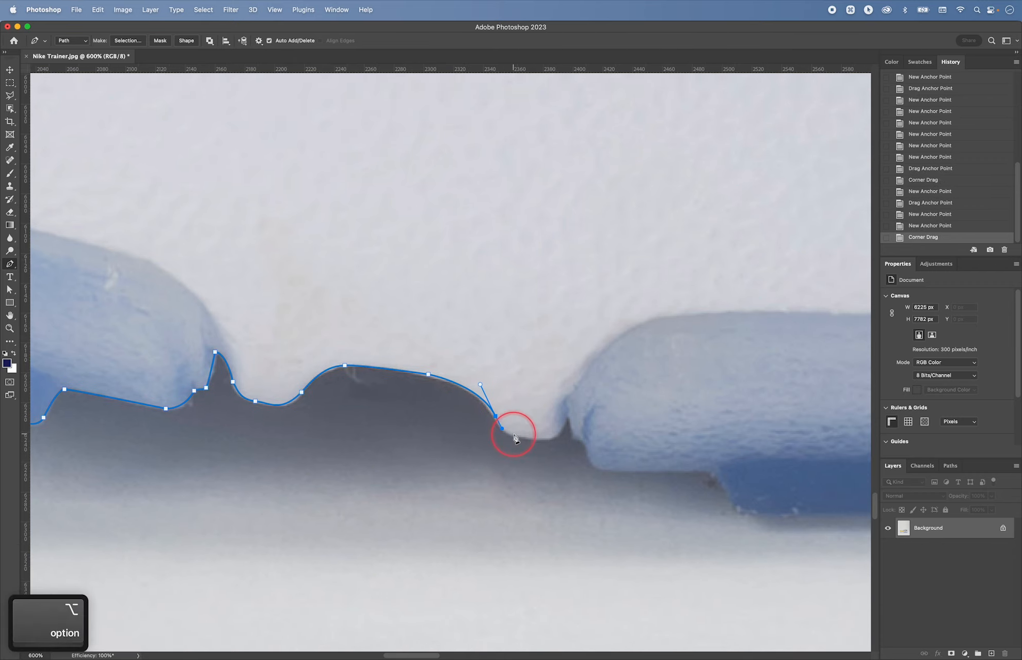
click(547, 437)
click(569, 416)
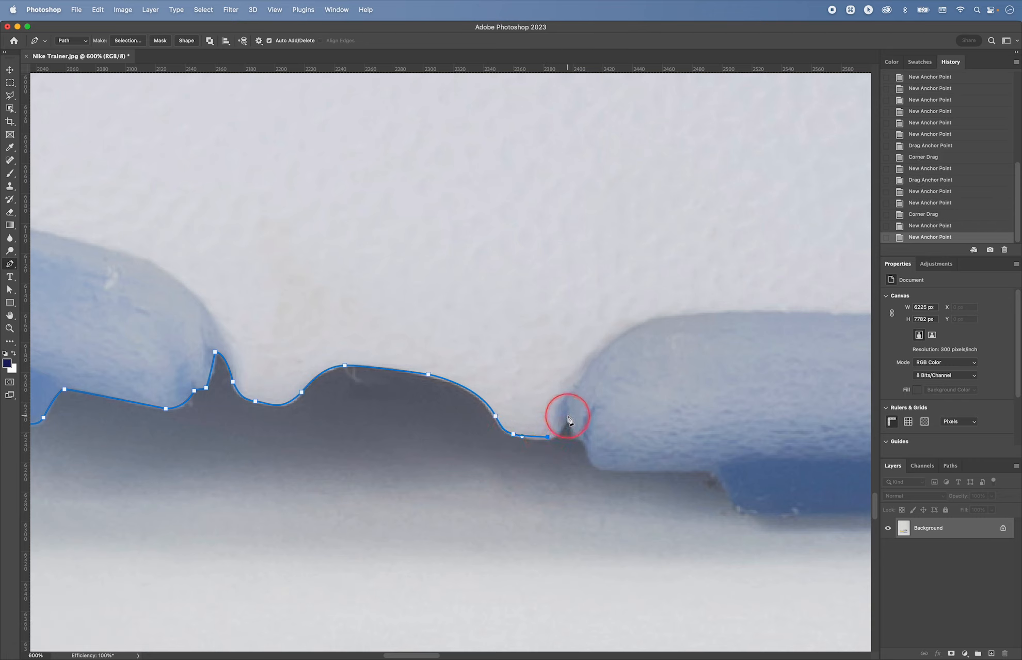
Outline the front corner of the rear blue sole section and follow its underside to the first dark lug
click(573, 435)
click(585, 442)
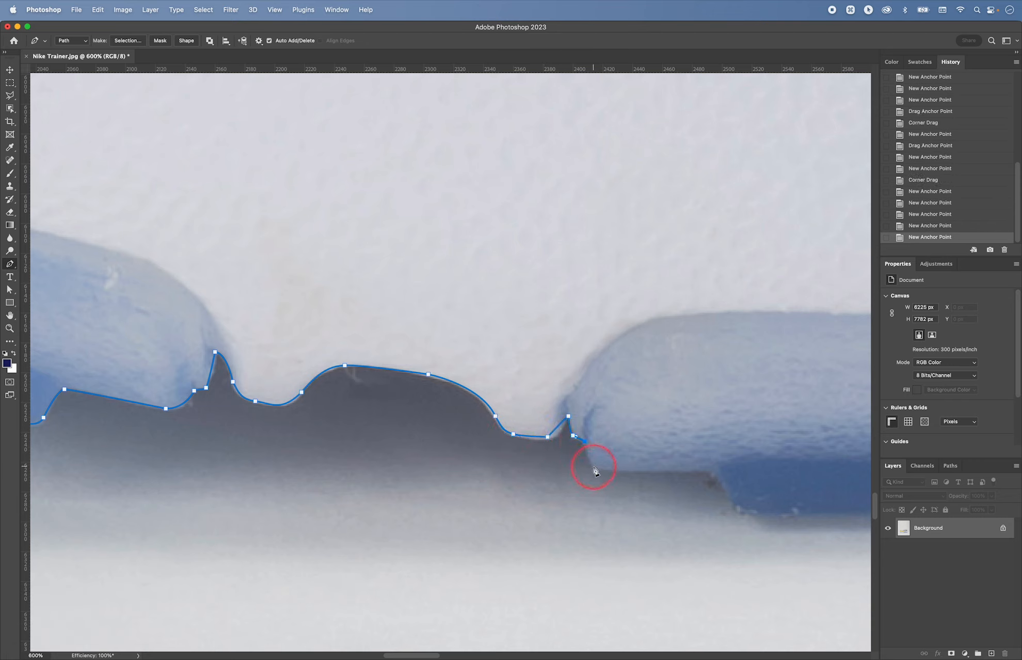
alt+drag(599, 469, 685, 471)
alt+click(715, 472)
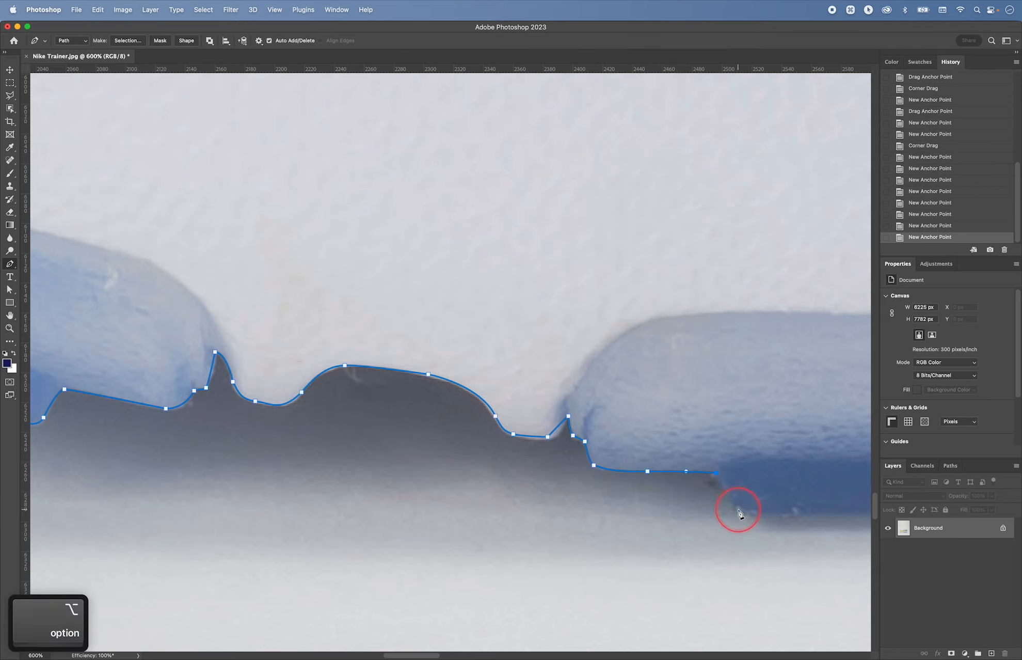
Trace around the first lug of the rear sole section and across the notch behind it
drag(734, 498, 565, 481)
key(space)
click(543, 508)
click(570, 465)
click(651, 467)
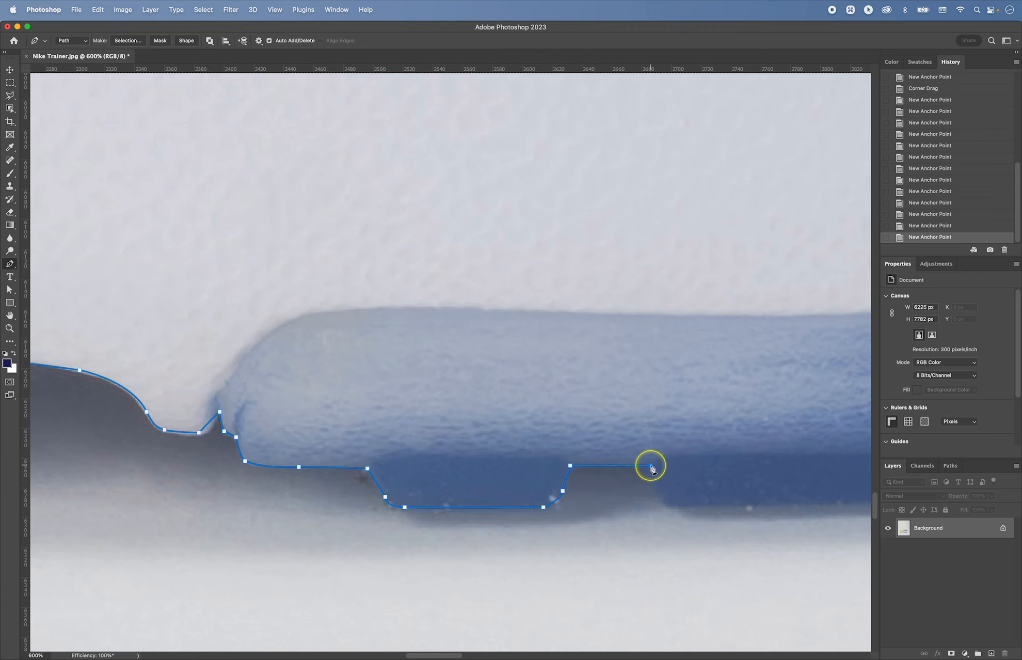
Outline the long second lug with its rounded corners and cross the following notch
key(space)
drag(650, 467, 366, 500)
key(space)
drag(604, 507, 610, 535)
key(alt)
key(space)
click(688, 508)
Trace around the third lug of the rear sole section and extend the path to the first small nub
key(space)
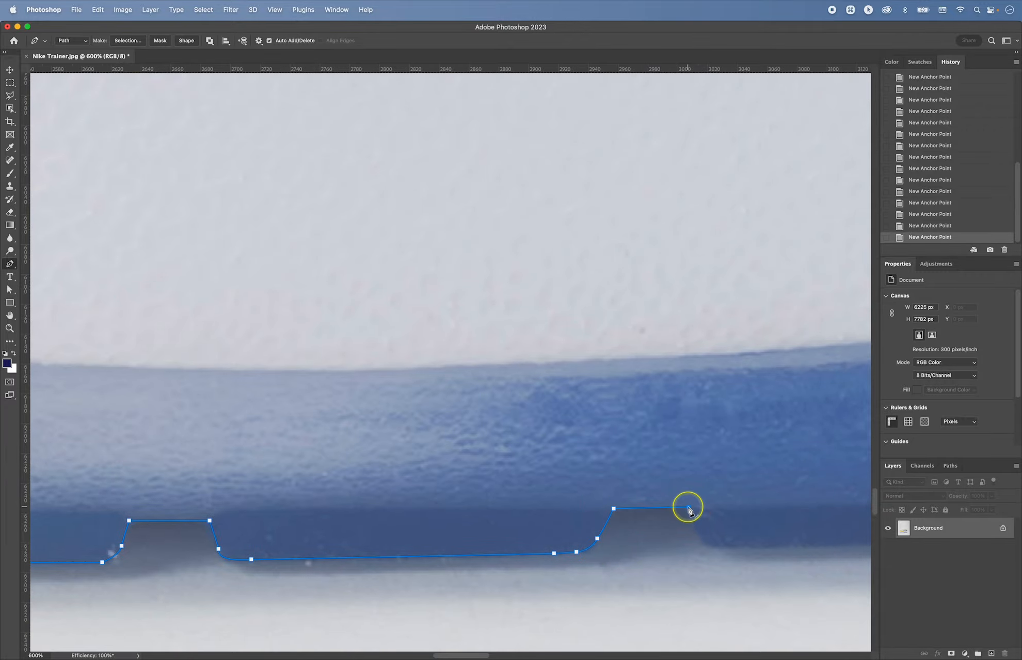
drag(707, 544, 550, 499)
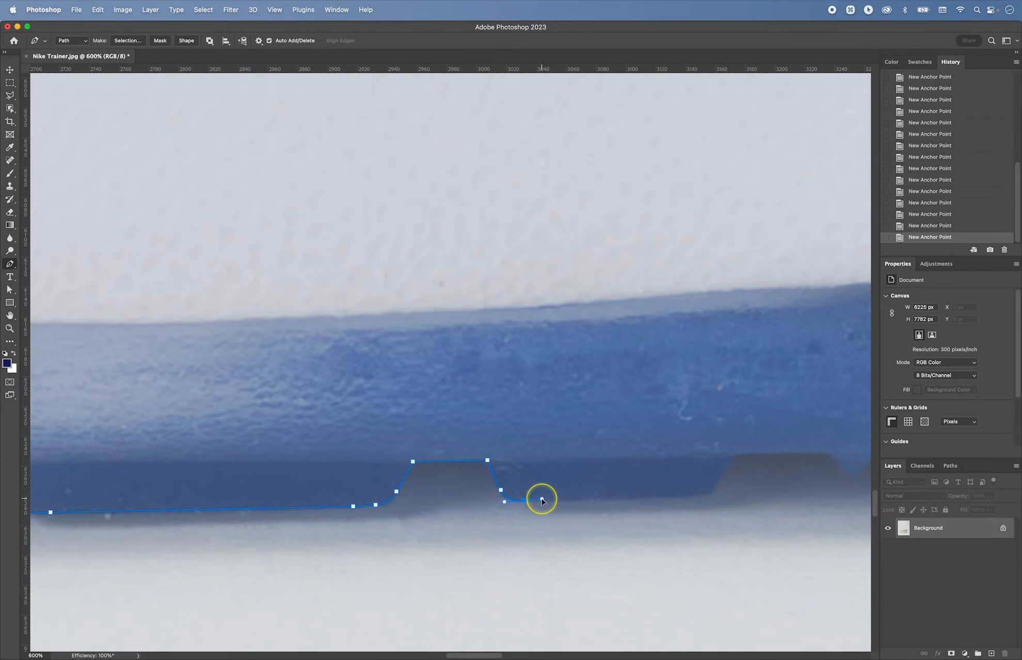
key(alt)
key(space)
drag(700, 495, 519, 497)
key(alt)
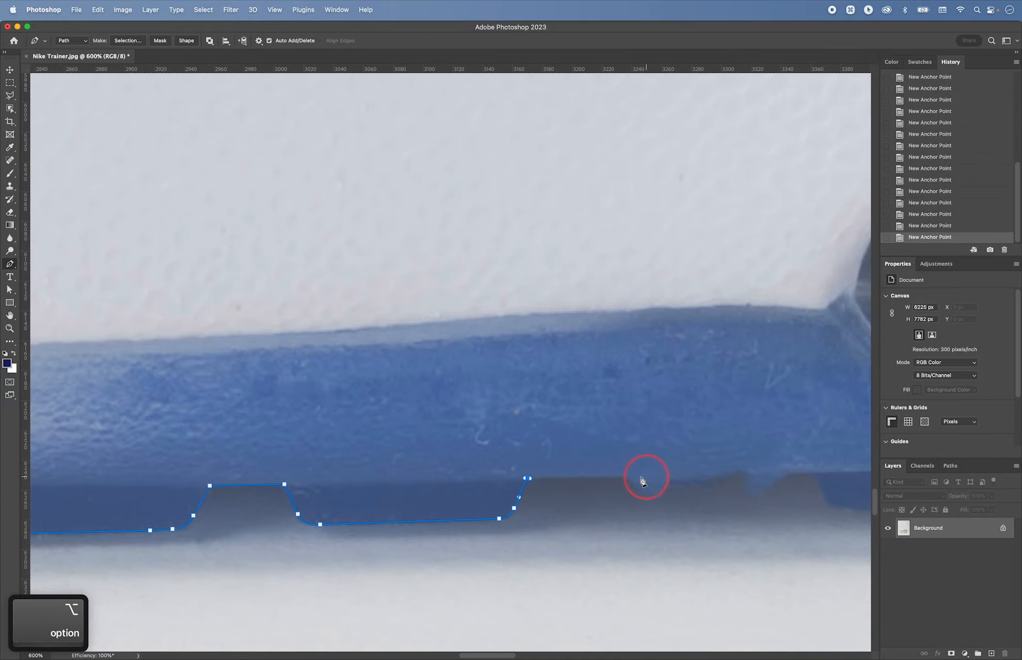
click(623, 477)
Trace around the first small tread nub back up to the sole's underside
key(space)
drag(629, 522, 532, 498)
key(alt)
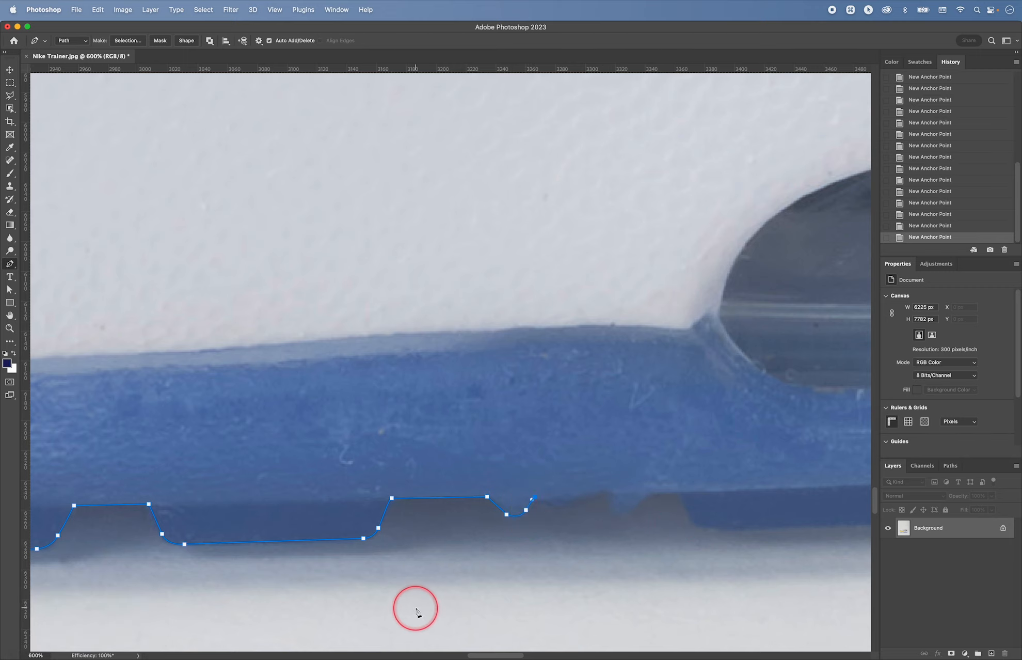
Follow the shallow dip and the second small nub, continuing the path to the front of the next blue lug
key(super+equal)
key(space)
drag(563, 600, 390, 565)
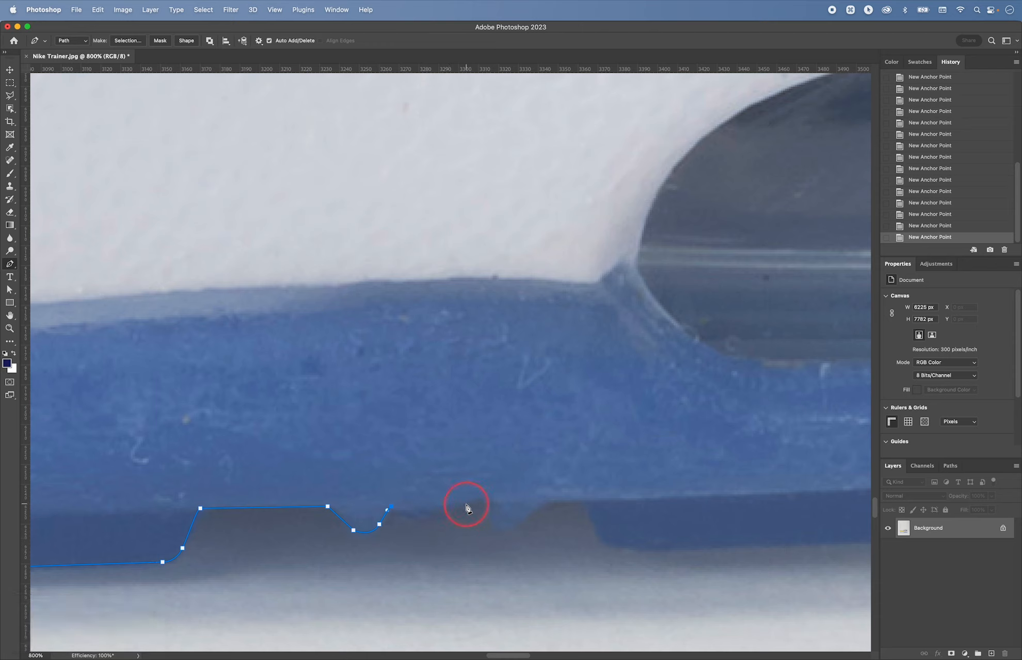
drag(463, 502, 523, 525)
key(alt)
key(alt)
key(alt)
key(alt)
drag(562, 498, 564, 502)
click(586, 501)
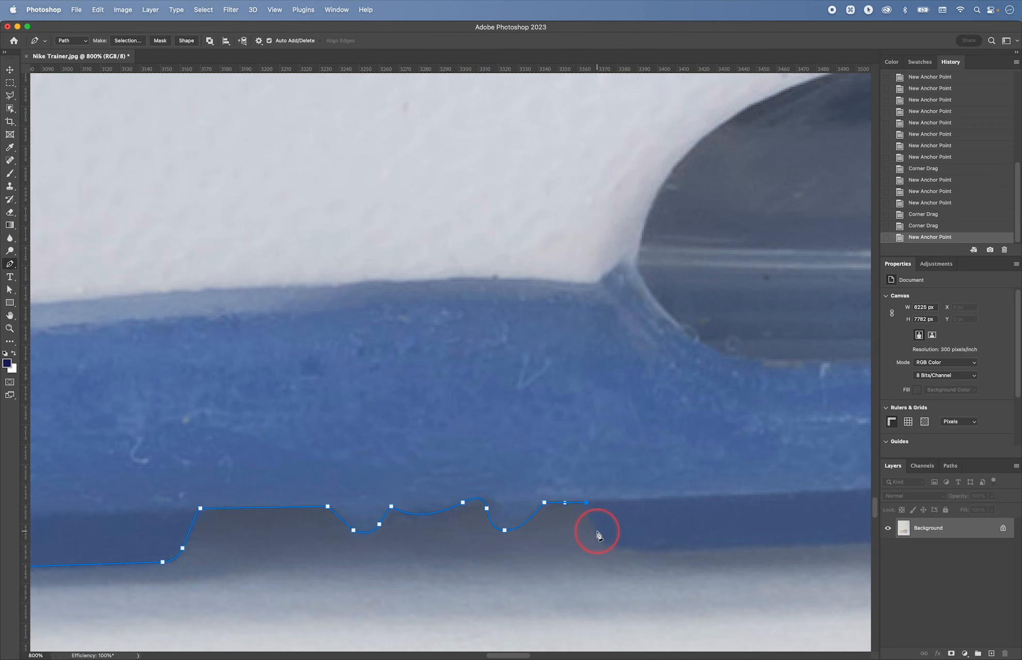
Outline the blue lug beneath the front of the dark air-unit window and cross the notch behind it
click(598, 533)
drag(626, 547, 447, 553)
key(alt)
key(space)
drag(625, 547, 443, 519)
click(516, 551)
alt+click(558, 500)
key(space)
click(522, 518)
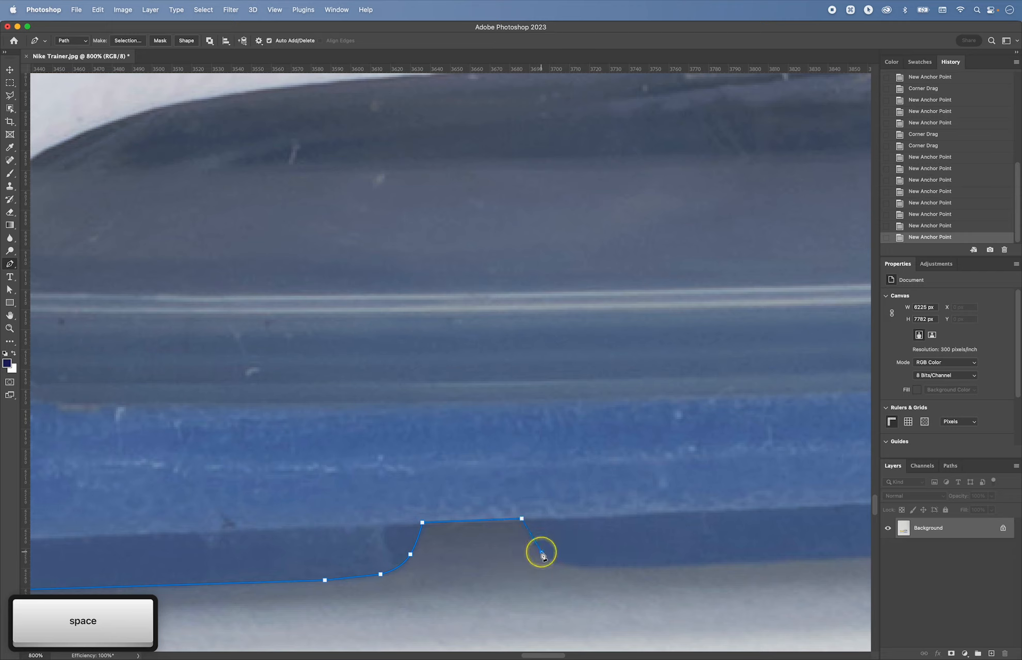
Trace the long lug beneath the middle of the air-unit window, including both rounded corners, and cross the next notch
click(542, 552)
drag(592, 564, 628, 563)
drag(558, 564, 556, 568)
key(space)
drag(673, 562, 320, 573)
click(541, 571)
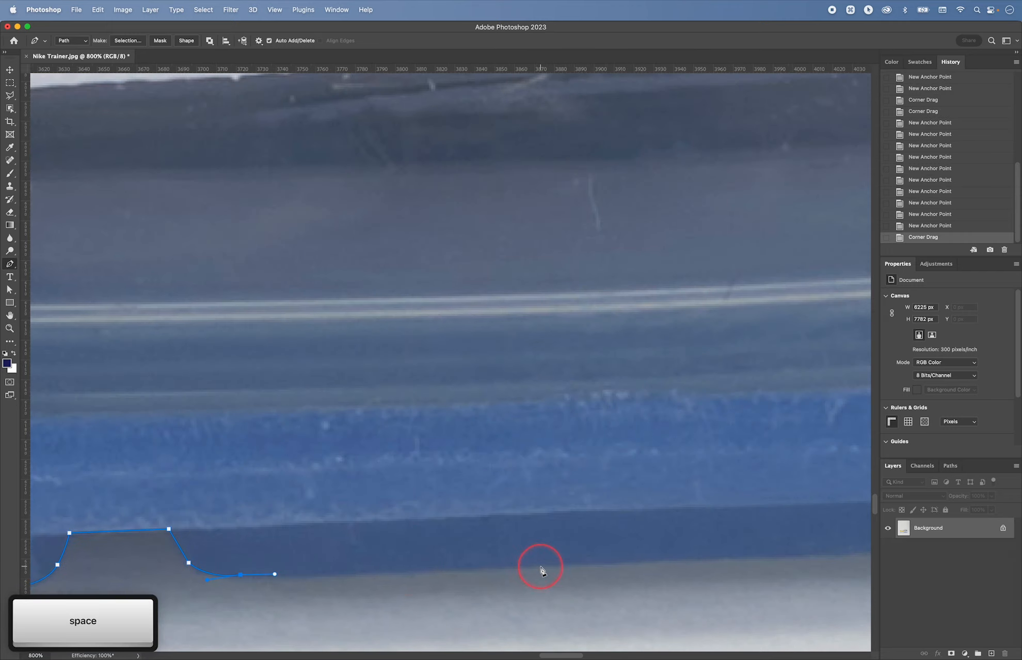
key(space)
drag(586, 565, 329, 585)
click(546, 583)
key(space)
drag(554, 577, 493, 563)
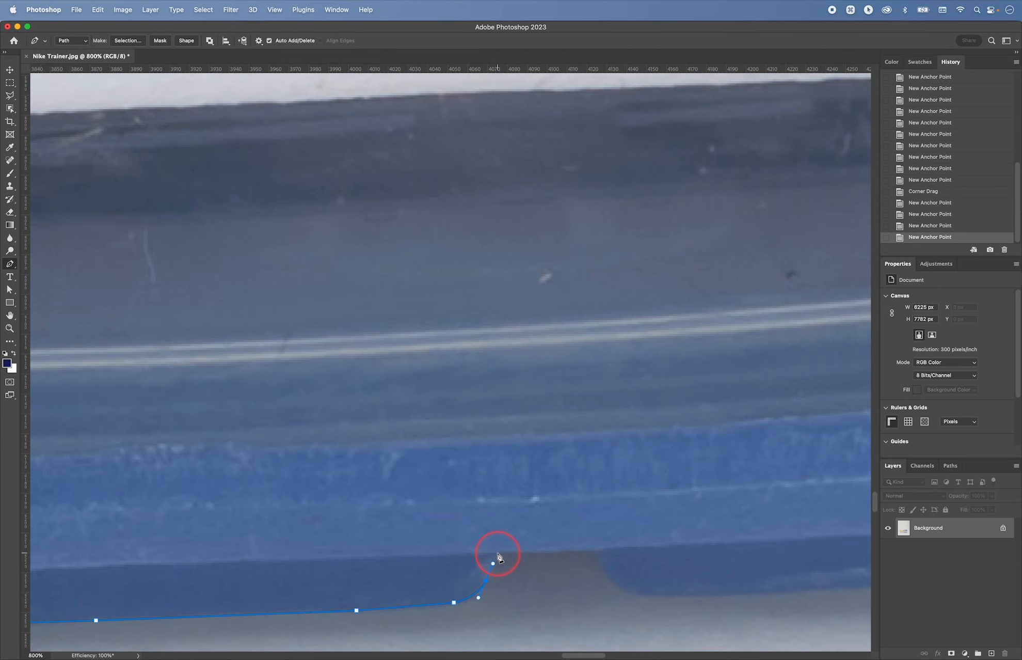
click(598, 550)
Round the front corner of the final long lug and follow its underside past the rear of the air-unit window
key(space)
drag(598, 553, 442, 590)
key(alt)
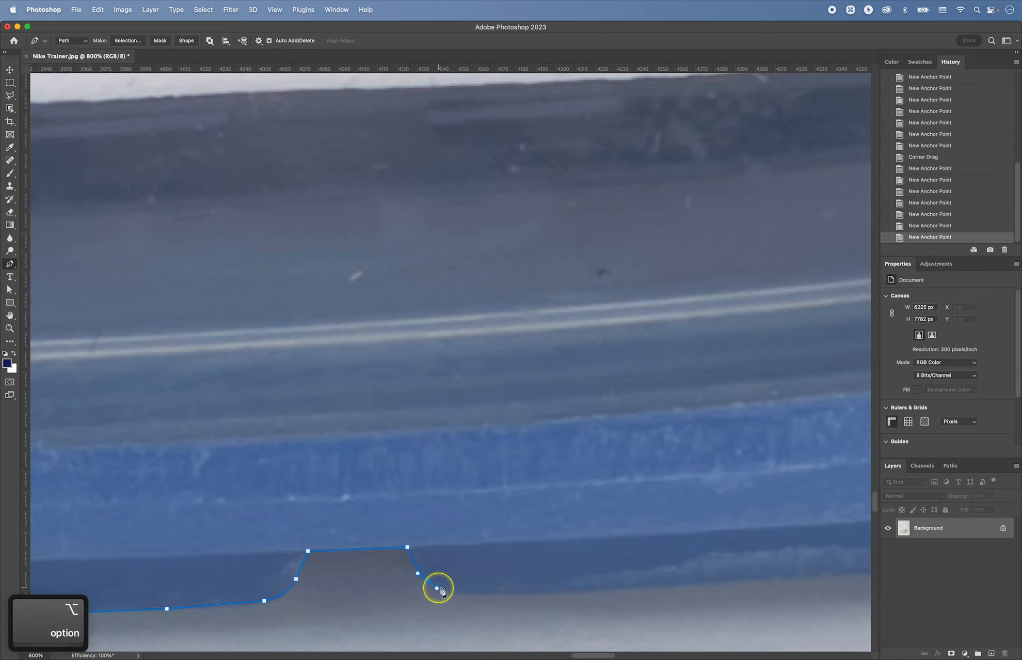
click(543, 591)
key(space)
drag(543, 591, 210, 603)
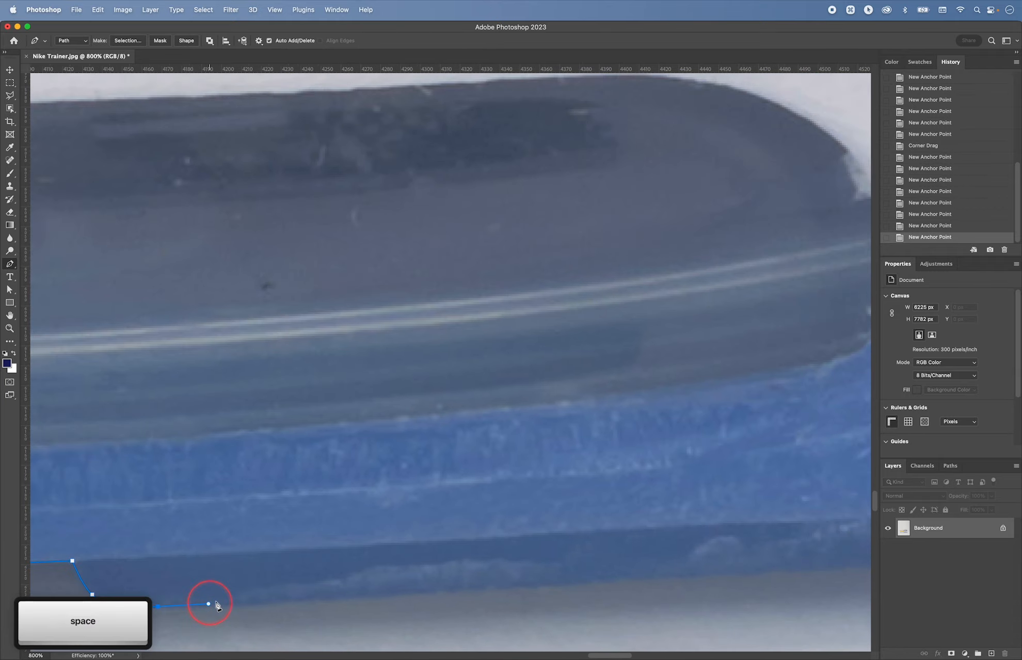
click(665, 581)
key(space)
drag(665, 582, 227, 578)
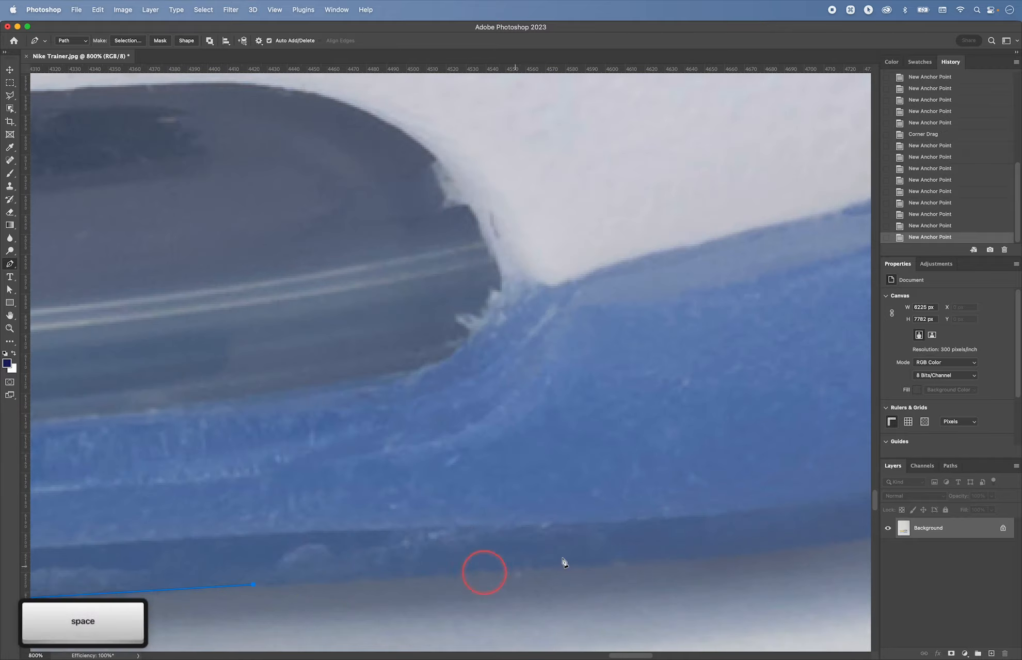
click(629, 563)
Curve the path along the rising heel underside and adjust the curve's direction handles to fit the edge
key(space)
drag(628, 563, 316, 568)
drag(743, 492, 650, 548)
key(alt)
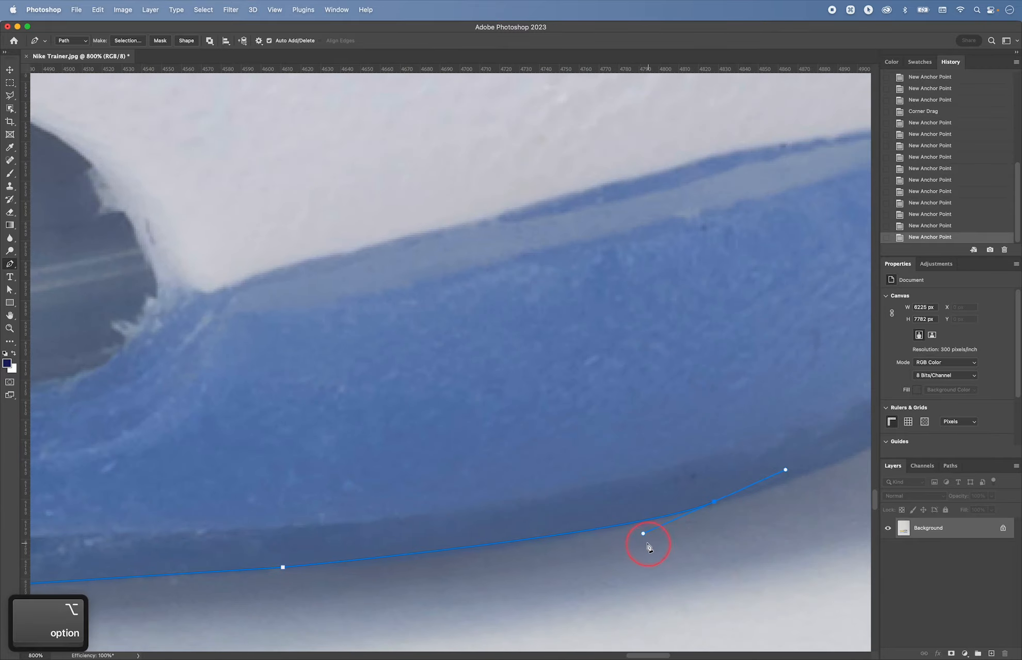
drag(544, 555, 504, 559)
key(space)
drag(762, 552, 422, 541)
Trace the rear corner of the long heel lug up into the small notch, adjusting the corner handles to match
key(alt)
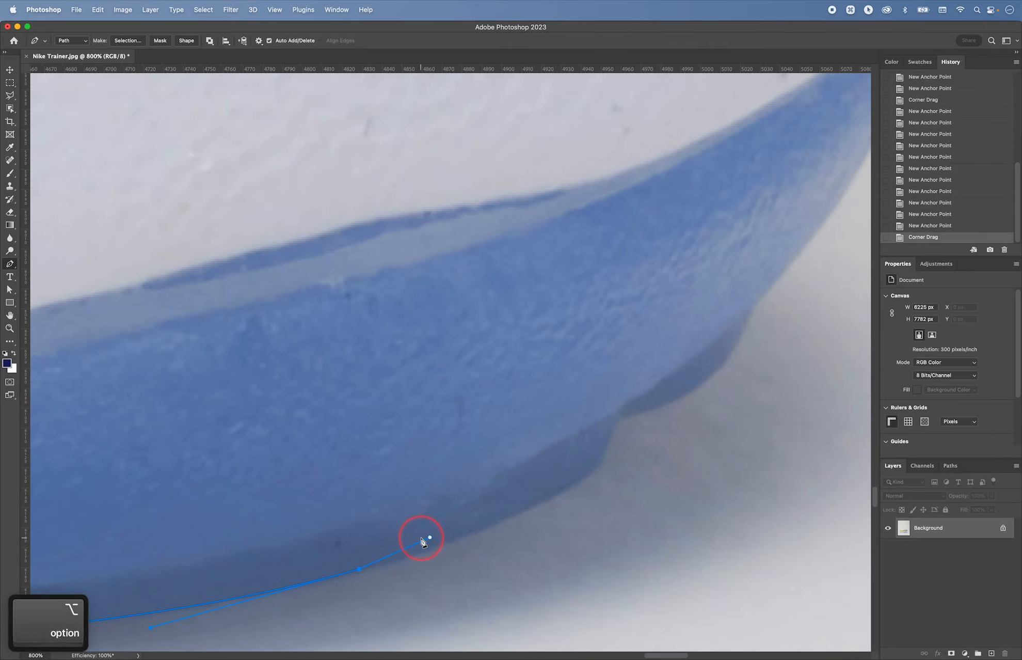
drag(578, 486, 552, 497)
click(613, 467)
key(alt)
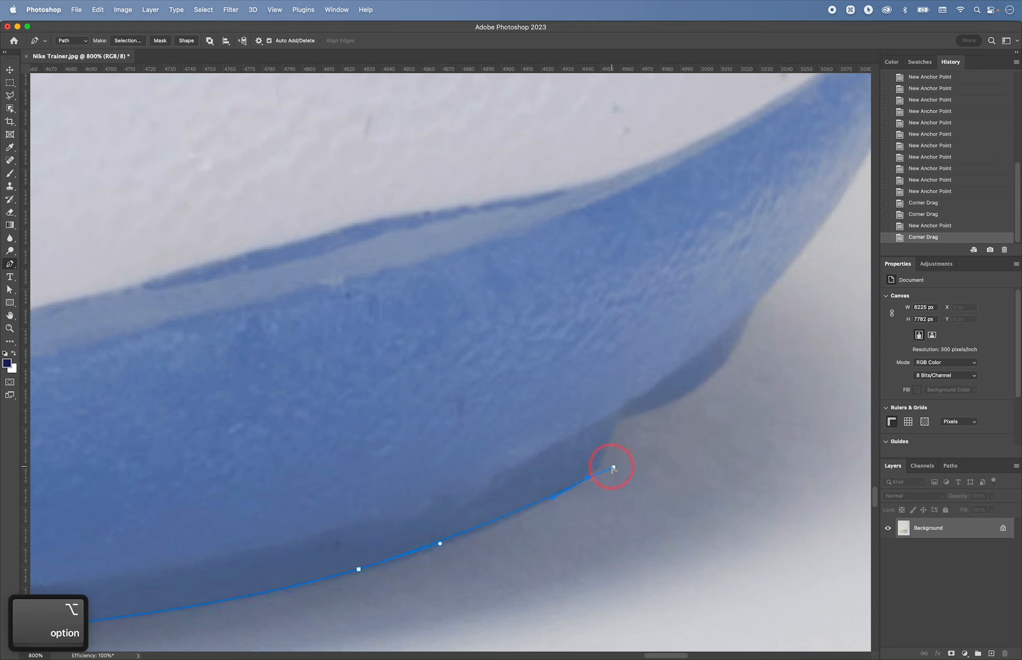
drag(622, 409, 612, 439)
drag(604, 469, 599, 468)
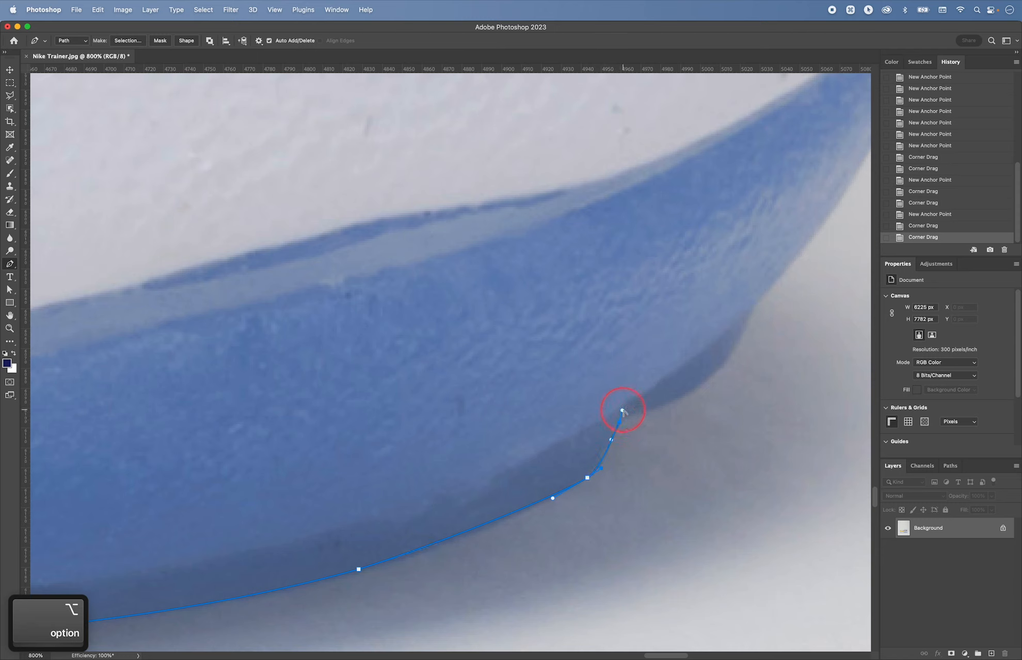
drag(628, 425, 630, 419)
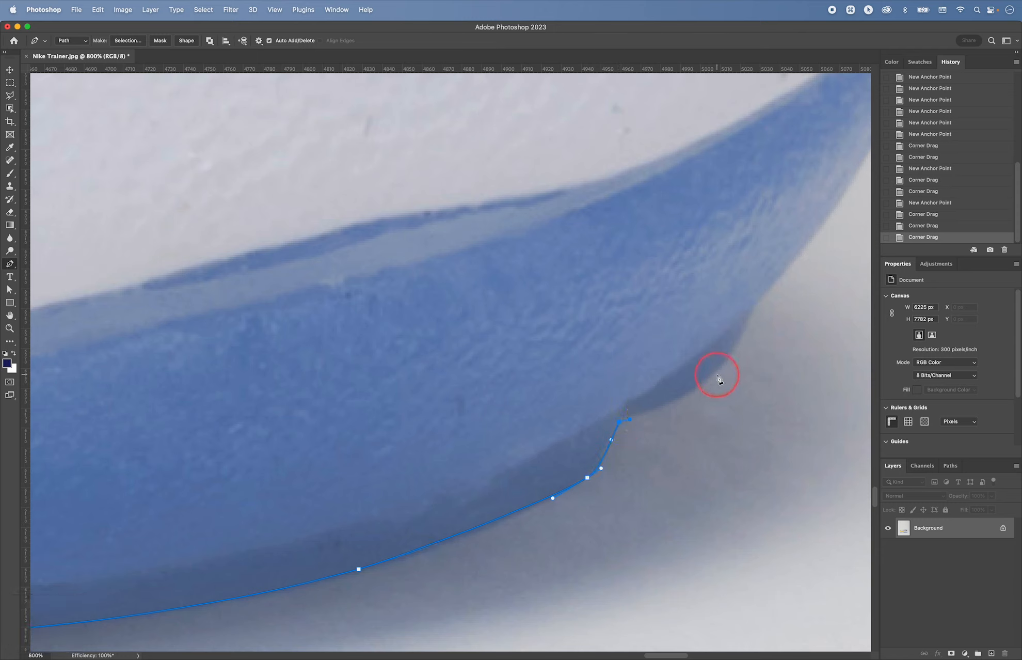
Curve the path around the last small heel lug and adjust the handles at both ends to follow its edge
drag(758, 304, 777, 260)
drag(739, 346, 710, 416)
key(super+z)
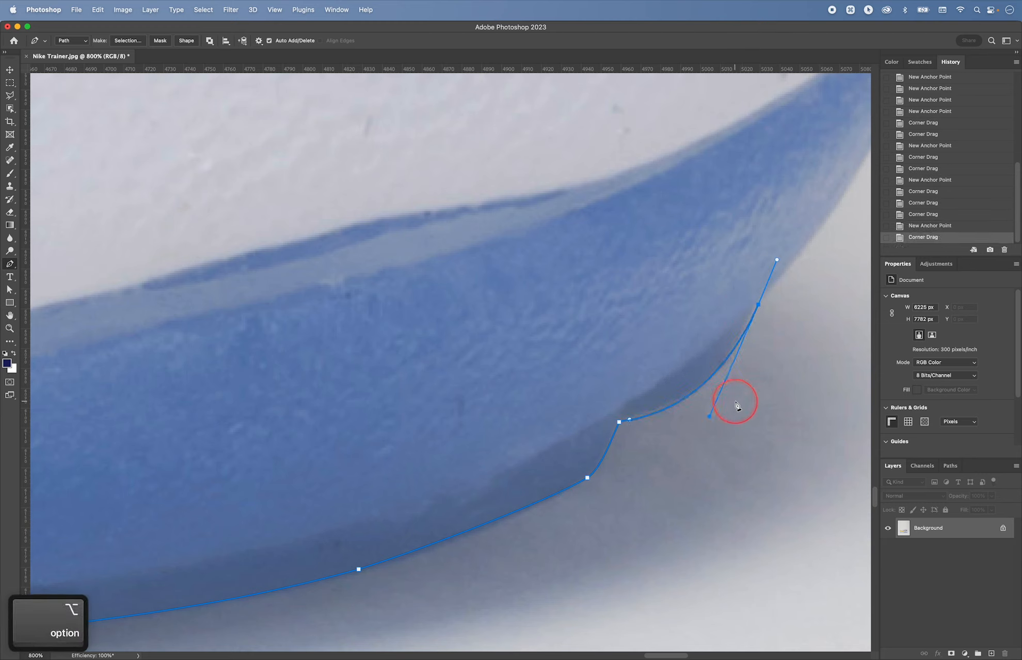
drag(629, 420, 639, 406)
drag(791, 347, 565, 503)
drag(550, 415, 555, 430)
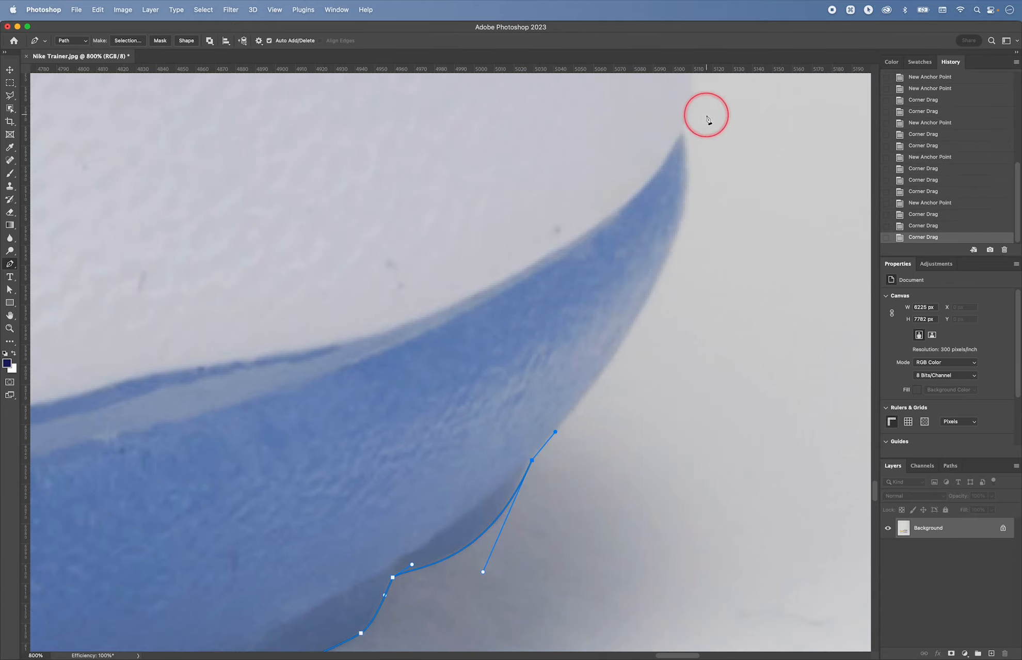
Extend the path along the blue heel sole to its pointed upper tip and adjust the direction handle to fit the edge
drag(682, 134, 697, 61)
drag(734, 417, 689, 45)
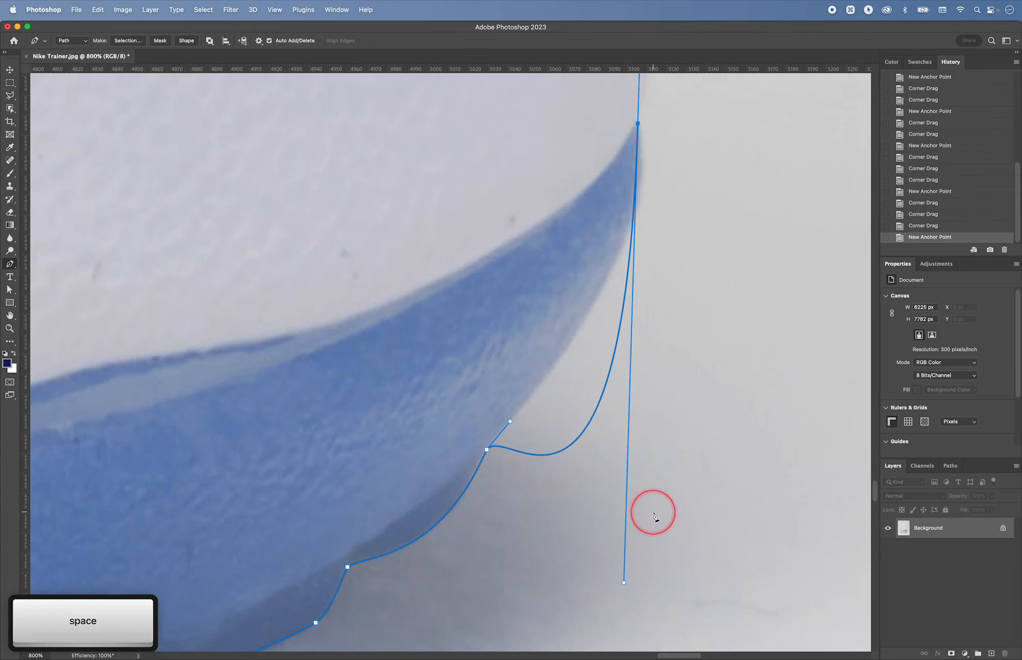
click(623, 580)
key(super+z)
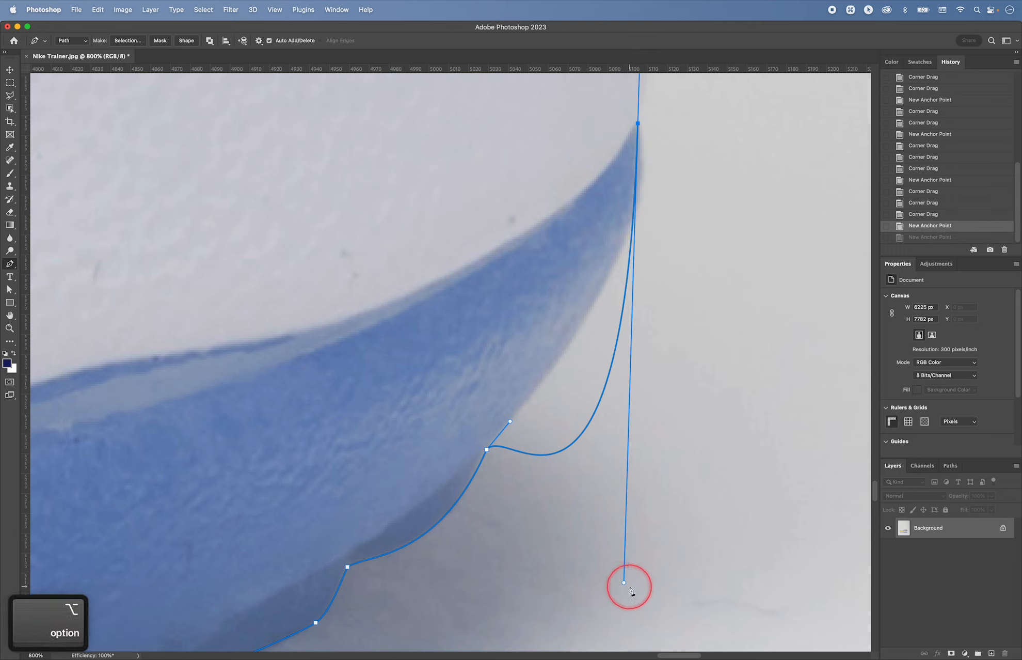
drag(623, 582, 603, 376)
click(602, 373)
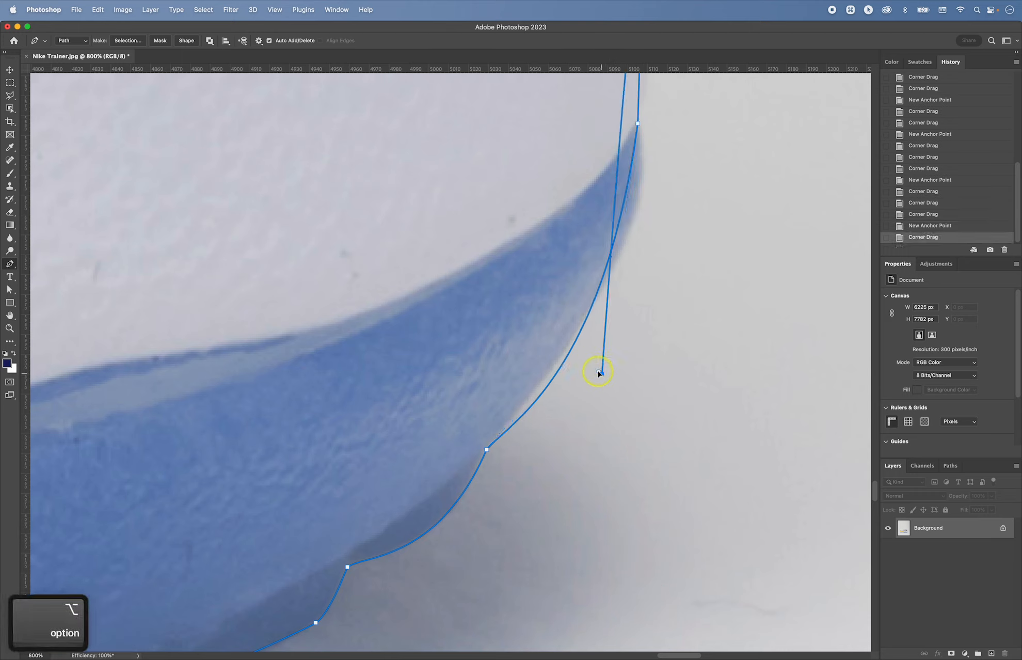
key(super+z)
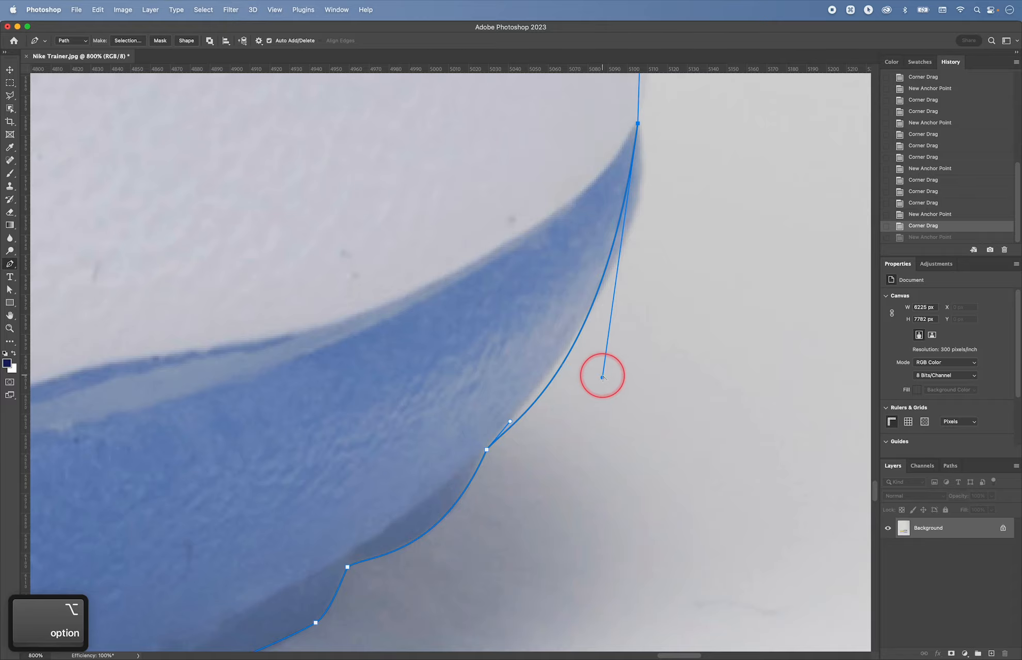
drag(602, 376, 668, 246)
drag(688, 300, 653, 493)
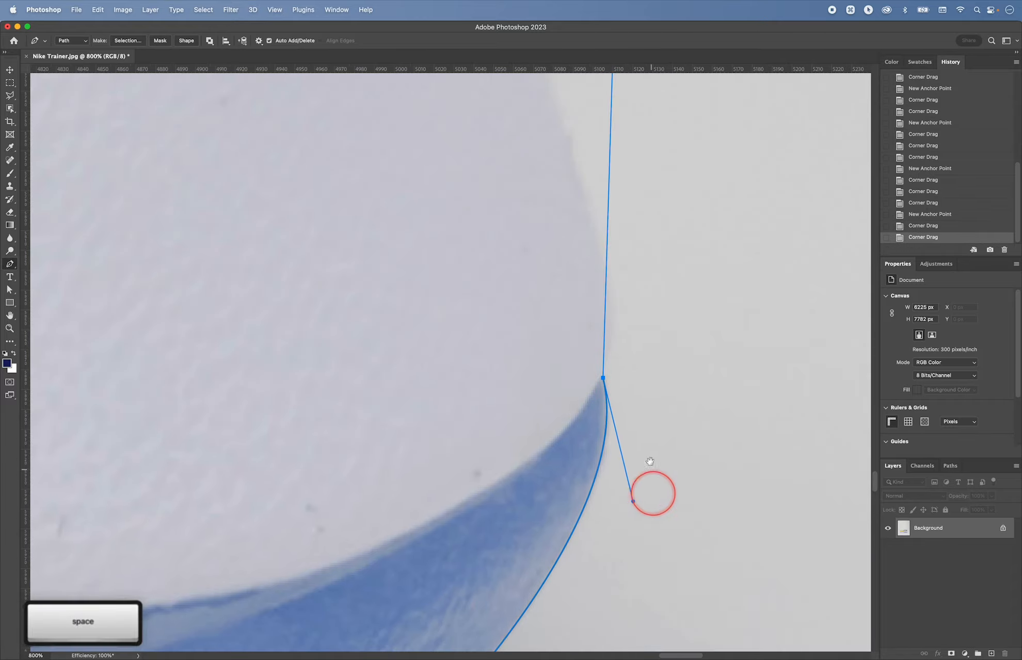
Curve the path from the blue tip onto the lower white midsole heel edge and adjust the corner handles there
drag(611, 117, 602, 526)
drag(571, 373, 522, 233)
drag(619, 512, 619, 511)
drag(607, 463, 606, 462)
drag(522, 234, 546, 285)
drag(558, 333, 558, 332)
drag(555, 241, 581, 416)
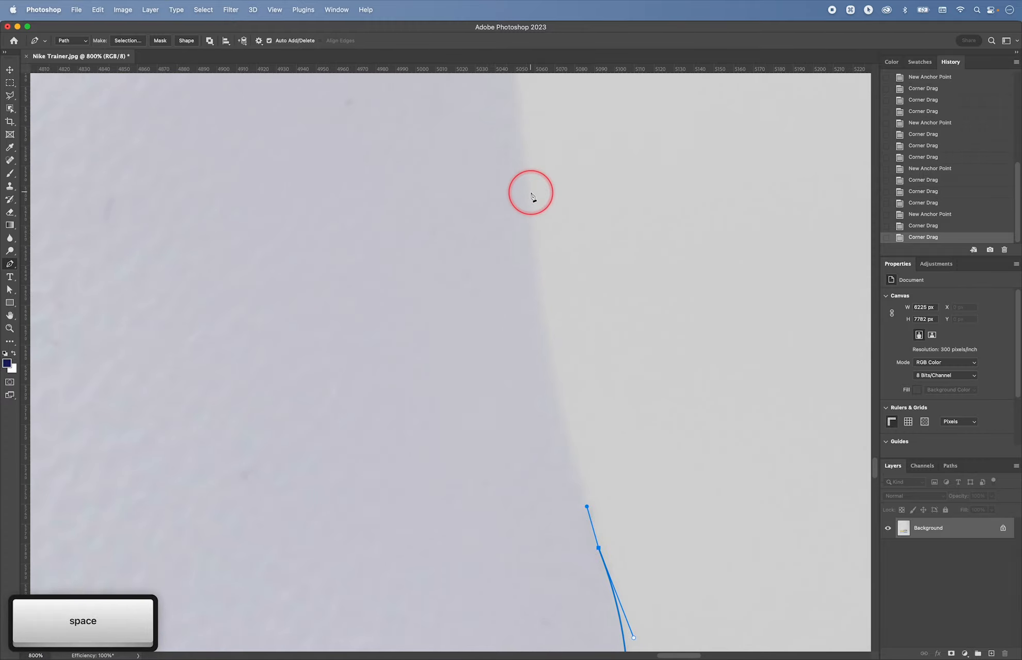
Continue the path up the nearly vertical white midsole heel with two curved anchors, adjusting the last direction handle
drag(528, 191, 528, 106)
scroll(566, 205, up, 10)
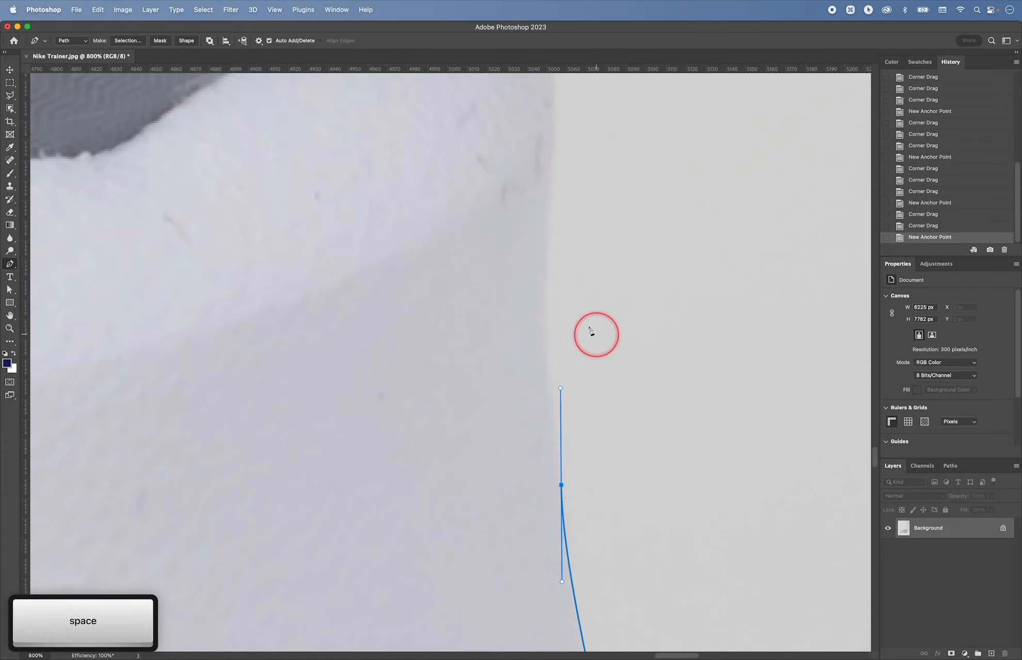
drag(549, 218, 560, 139)
drag(560, 388, 553, 428)
drag(571, 312, 590, 445)
Curve the path around the rounded top of the white midsole to the corner where it meets the grey heel fabric
key(super+minus)
key(super+minus)
key(super+minus)
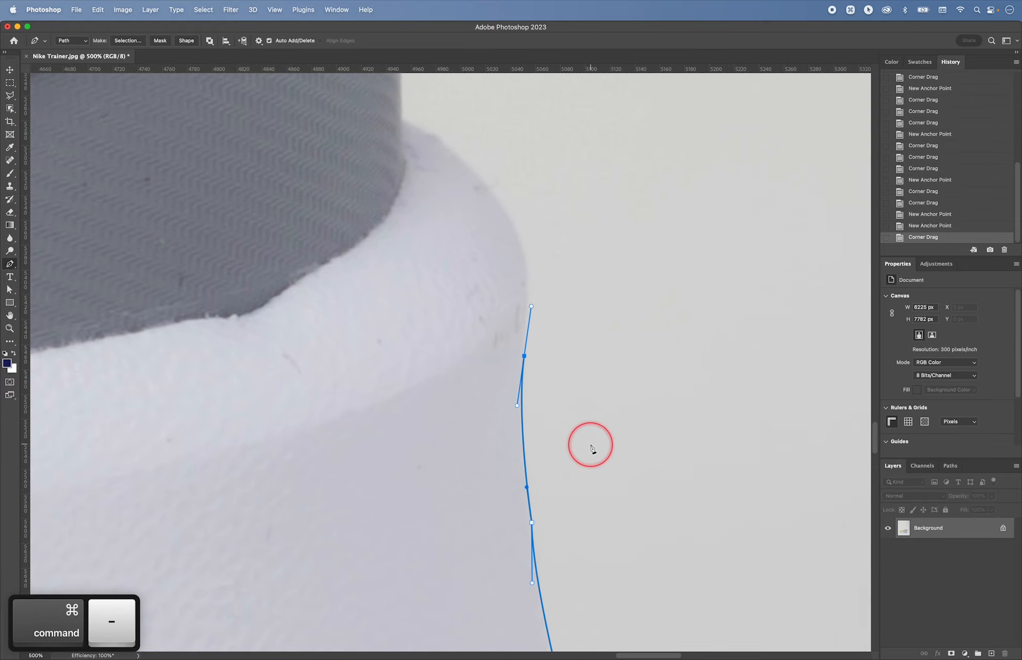
drag(528, 316, 525, 336)
drag(498, 200, 477, 175)
drag(403, 118, 563, 313)
drag(525, 192, 536, 324)
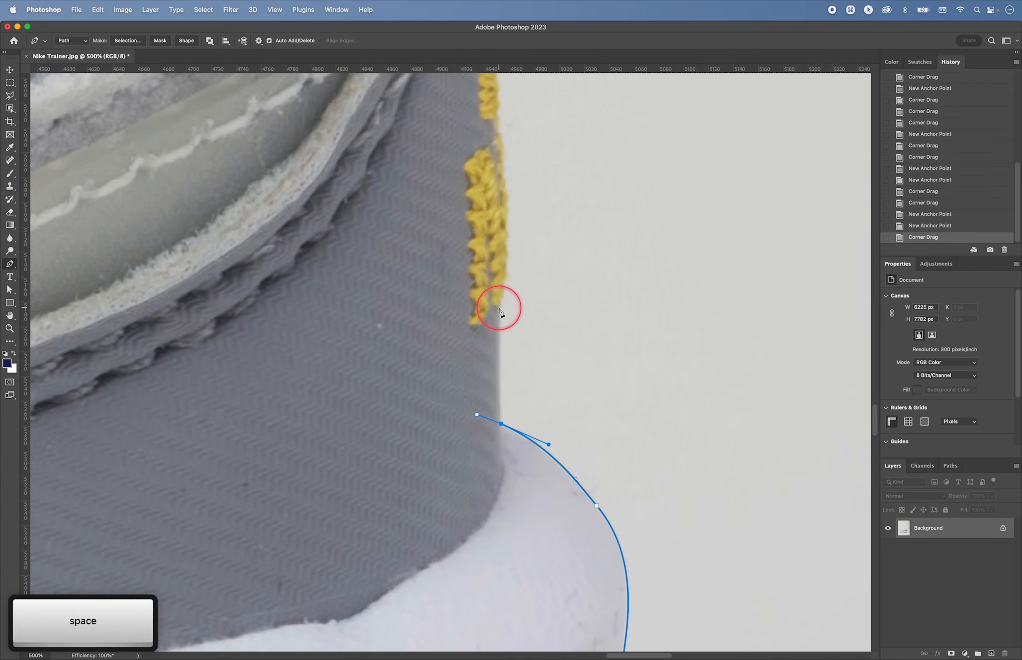
Run the path up the grey heel fabric to the base of the yellow stitching and fit the lower corner handle
click(499, 308)
drag(499, 409, 501, 411)
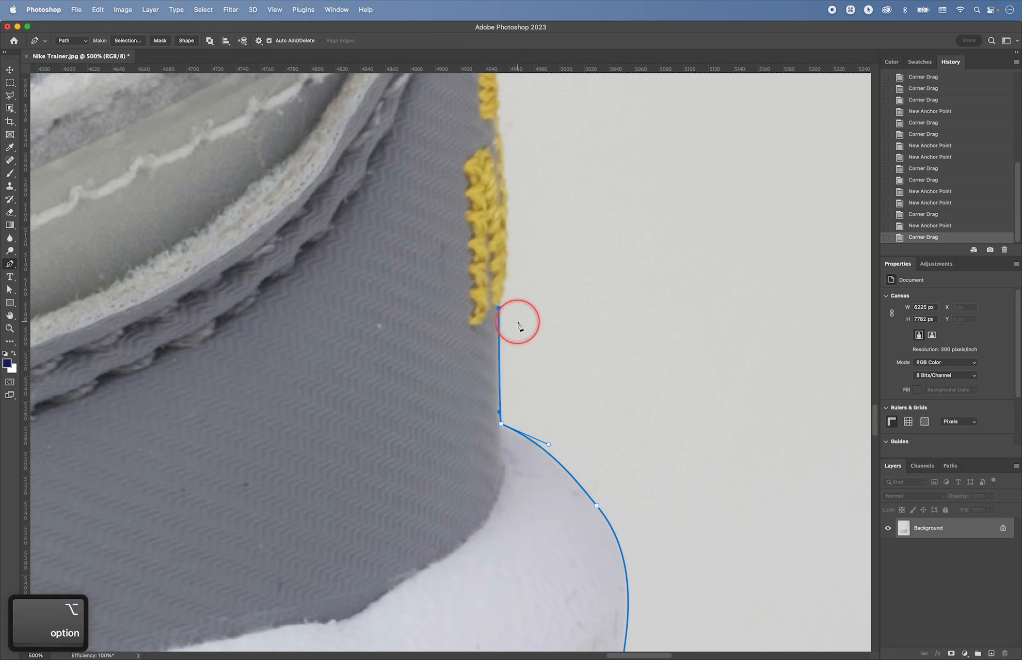
drag(500, 316, 497, 356)
Trace the bumpy outer edge of the lower yellow stitching's bottom half with short path segments
key(super+=)
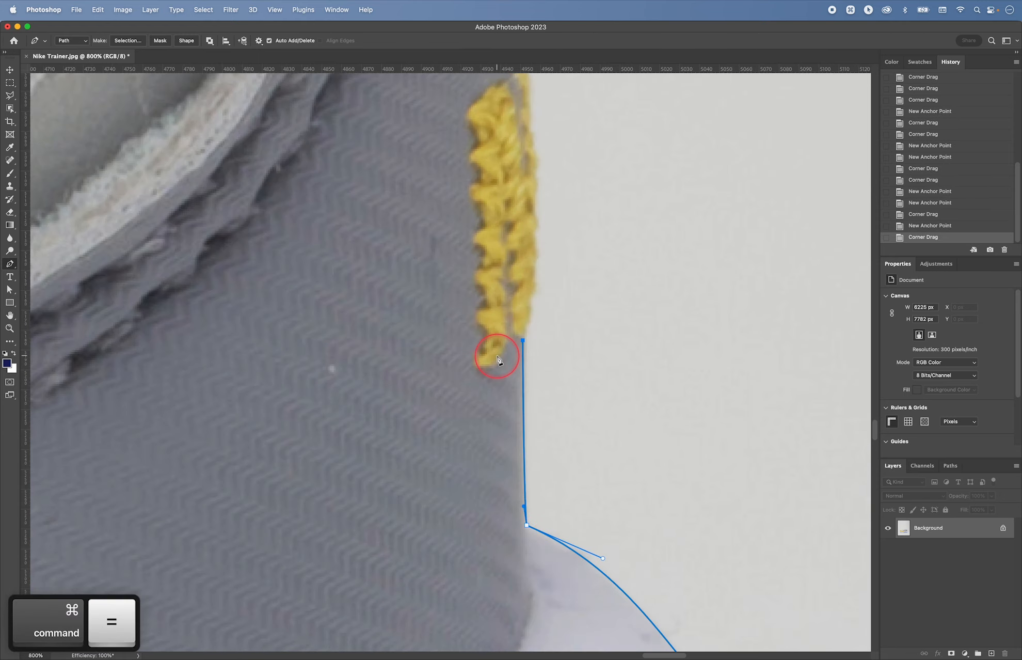
click(530, 304)
click(535, 270)
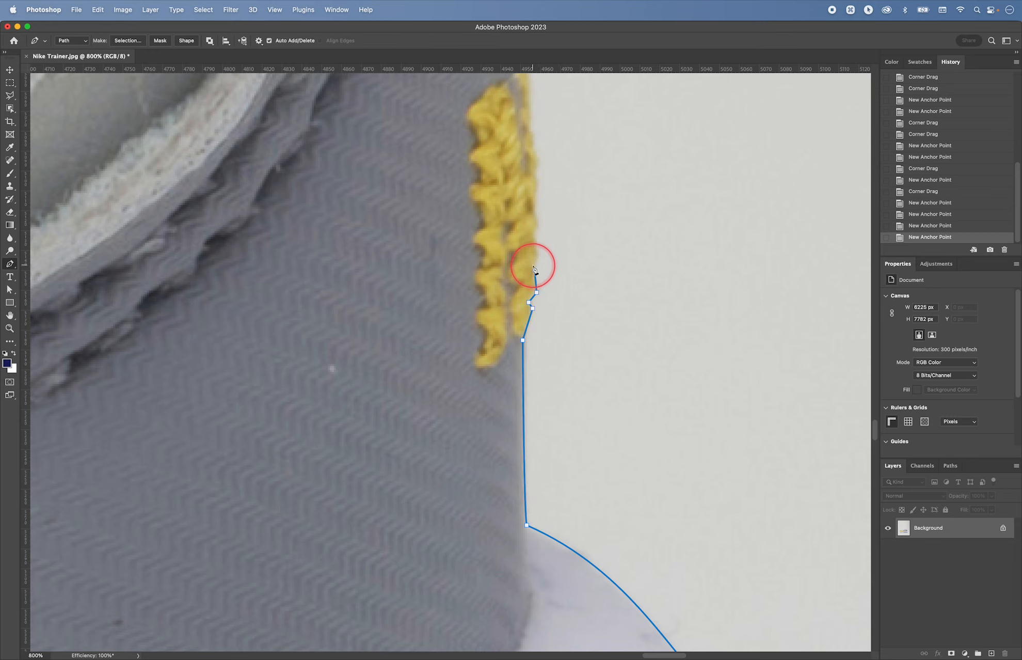
click(533, 265)
click(539, 252)
click(536, 235)
click(538, 227)
key(space)
drag(539, 224, 557, 330)
click(558, 330)
click(551, 303)
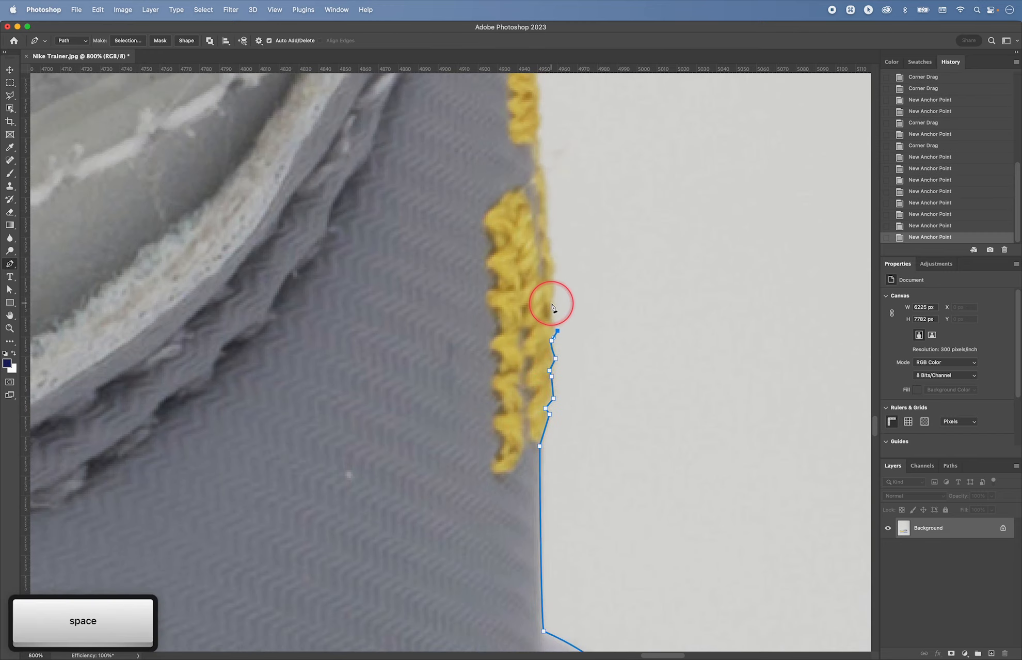
Continue short path segments up the rest of the lower yellow stitching and across the gap to the upper stitching
click(557, 286)
click(554, 279)
click(555, 269)
key(space)
drag(556, 227, 551, 358)
click(546, 313)
click(546, 298)
click(543, 291)
key(space)
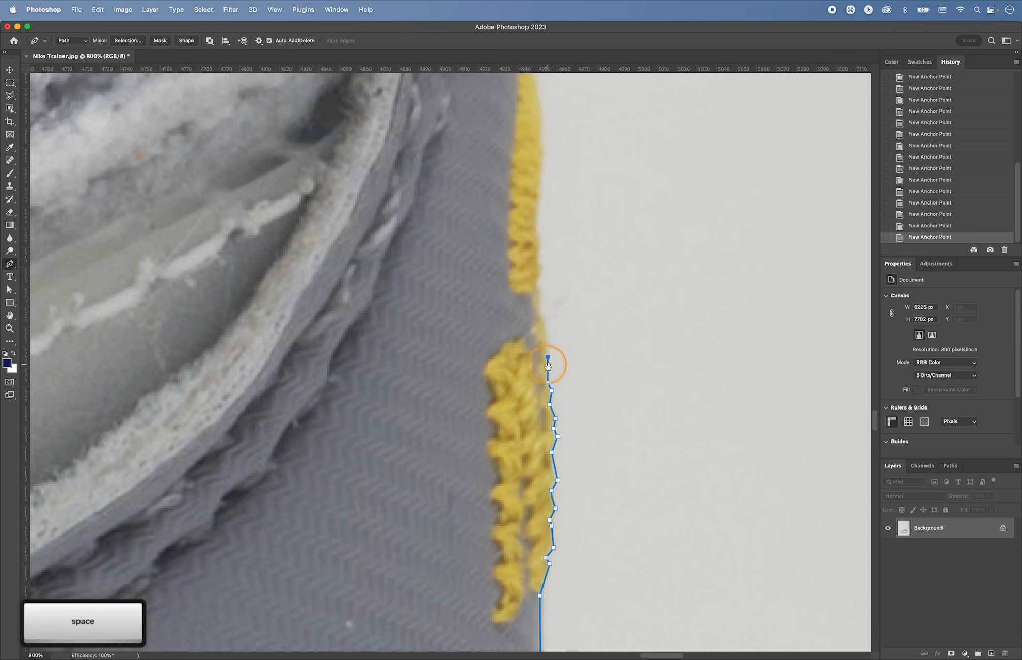
click(547, 357)
click(541, 318)
click(538, 295)
Trace the outer edge of the upper yellow stitching with a smooth curve and end it in a corner at its top
key(space)
drag(539, 255, 548, 342)
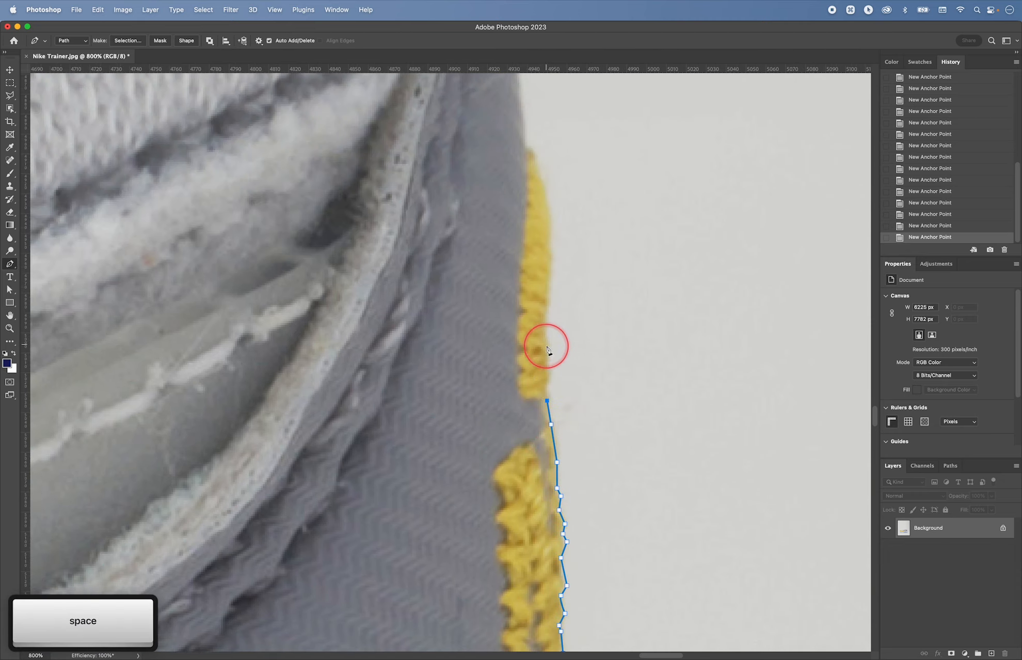
click(546, 307)
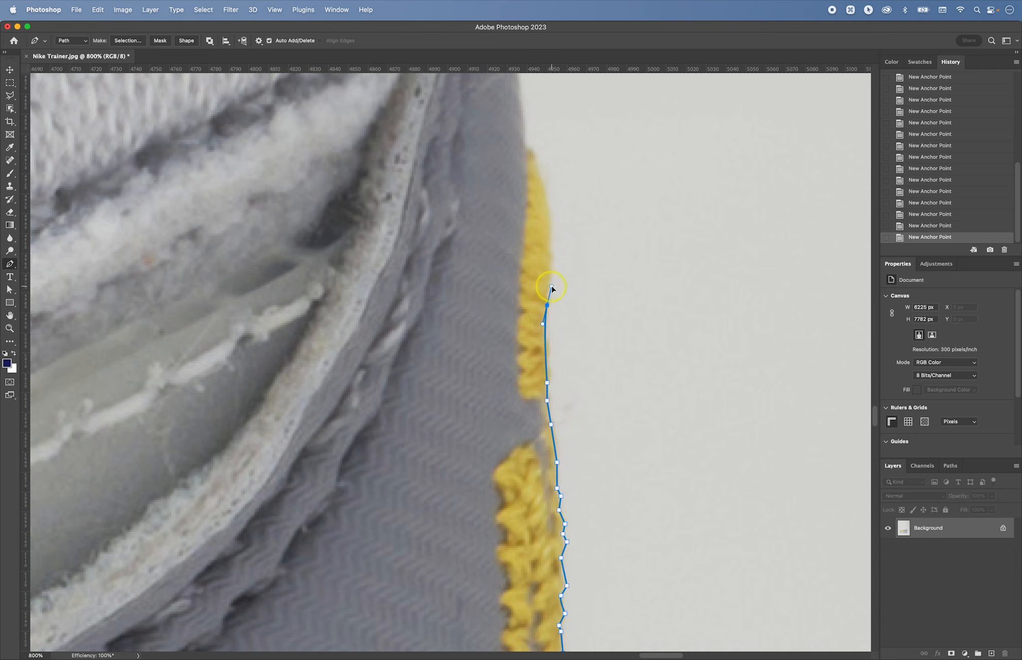
key(space)
drag(539, 290, 542, 441)
drag(533, 295, 541, 424)
key(alt)
click(530, 297)
Trace the grey heel edge up through the notch and around the small tab below the pull loop, adjusting corner handles
key(space)
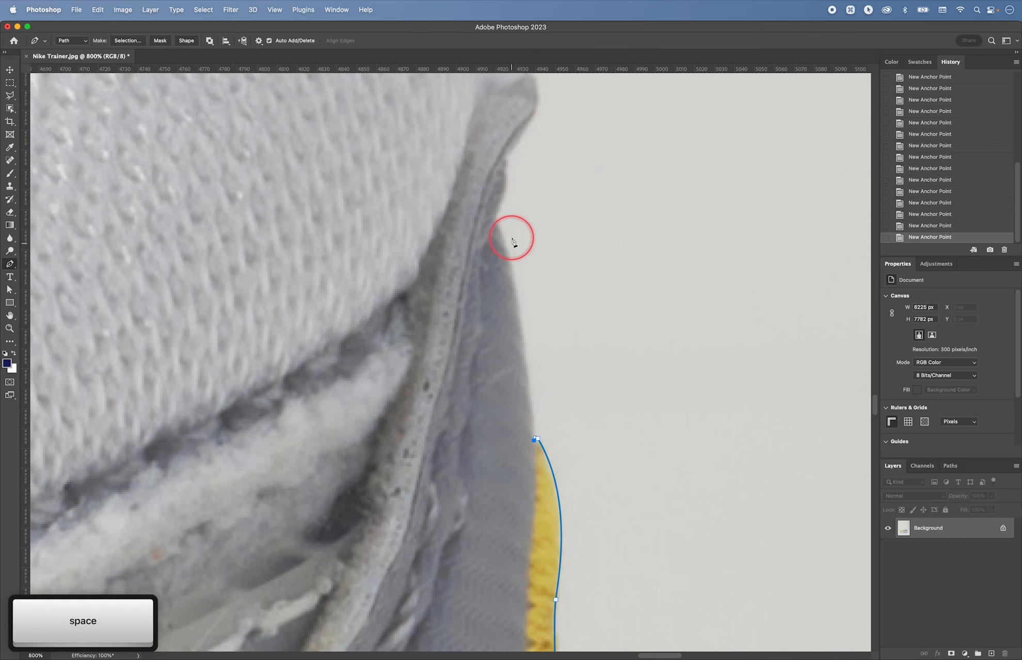
drag(496, 223, 470, 194)
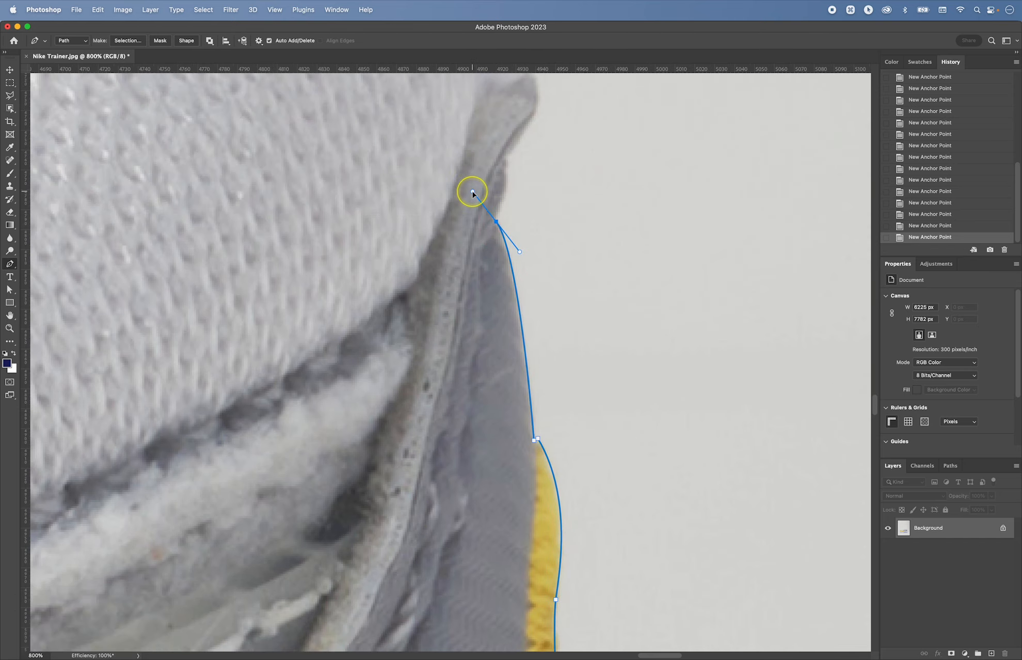
key(space)
drag(584, 283, 555, 540)
key(alt)
drag(464, 453, 498, 459)
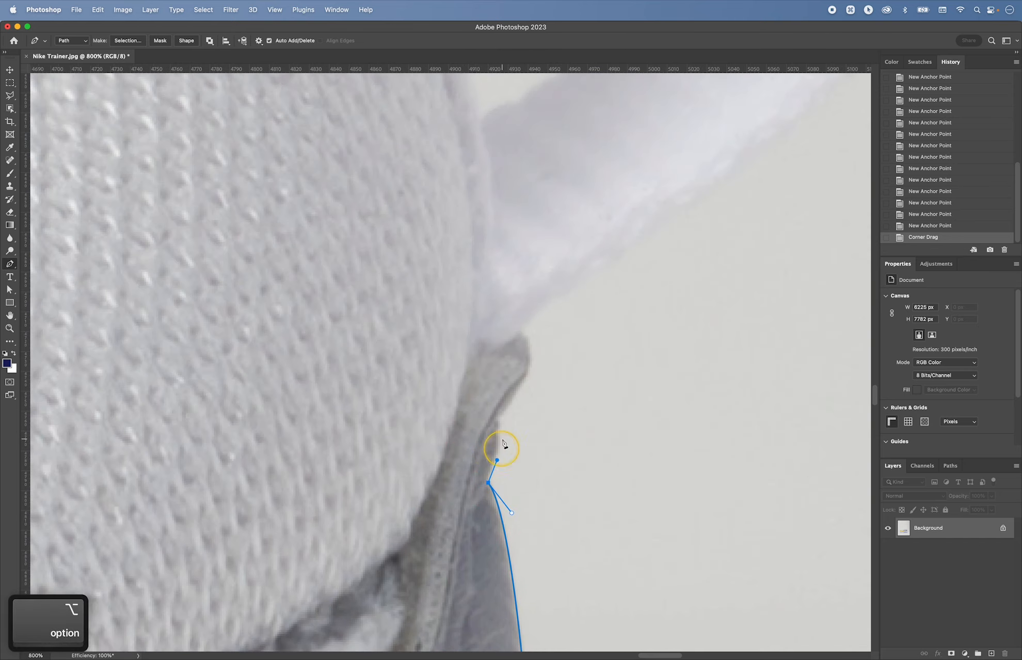
mouse_move(500, 419)
mouse_down()
mouse_move(497, 406)
mouse_move(513, 404)
mouse_up()
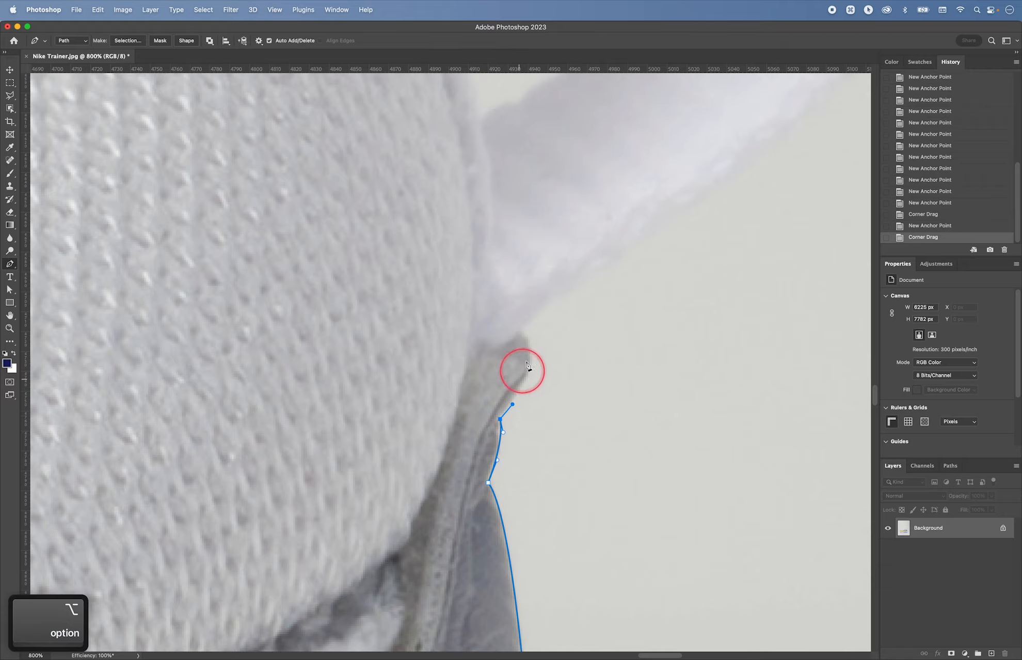
drag(521, 329, 498, 304)
Curve the path along the rear outer edge of the heel pull loop and shorten the outgoing direction handle
key(super+minus)
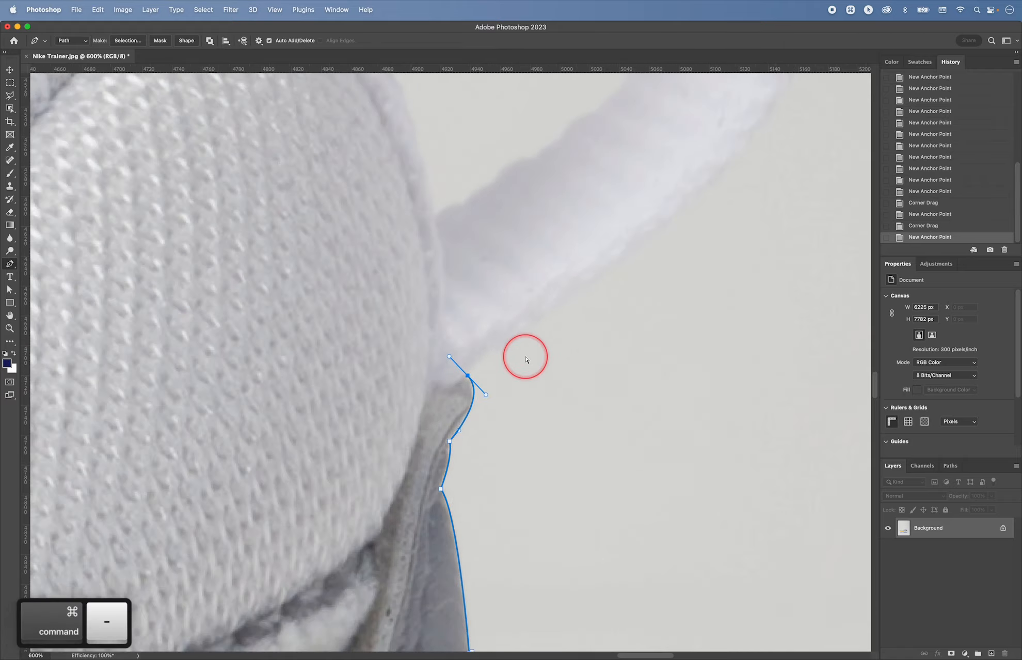
key(super+minus)
key(super+minus)
key(super+minus)
key(super+minus)
key(super+minus)
key(super+equal)
drag(573, 164, 528, 207)
mouse_move(545, 447)
mouse_down()
mouse_move(573, 418)
mouse_move(556, 445)
mouse_up()
drag(528, 206, 529, 230)
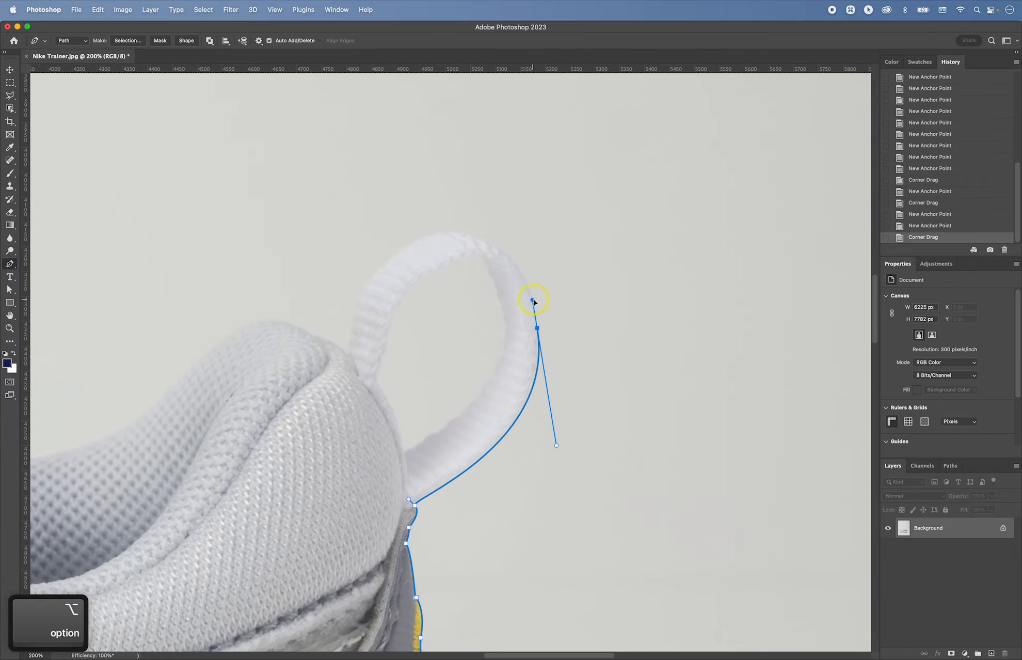
Curve the path over the top of the pull loop and down its front edge to the collar
drag(444, 232, 416, 235)
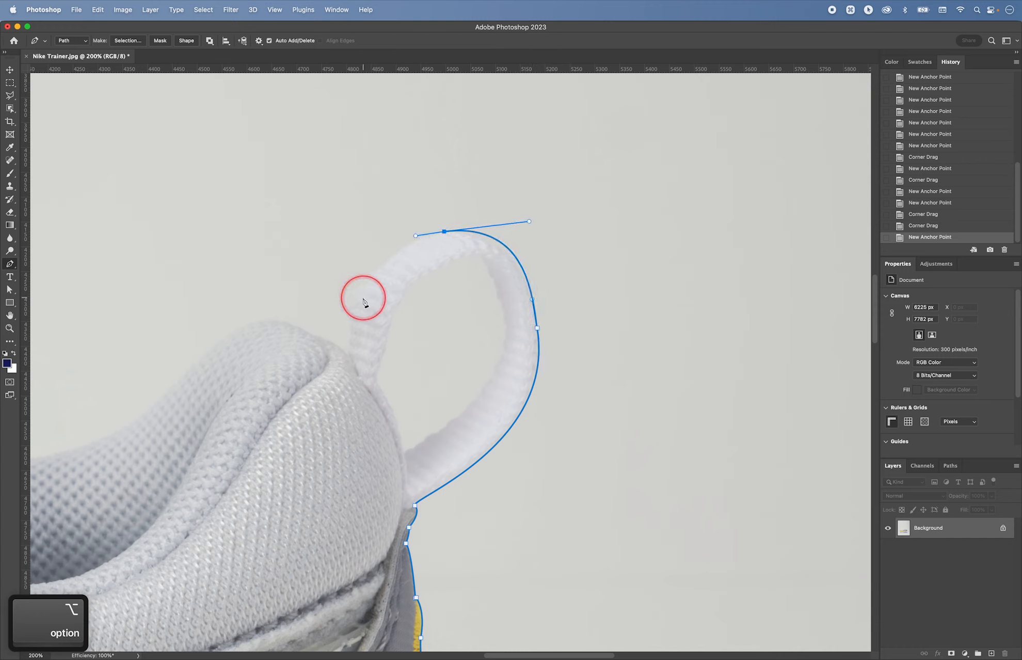
drag(364, 287, 347, 317)
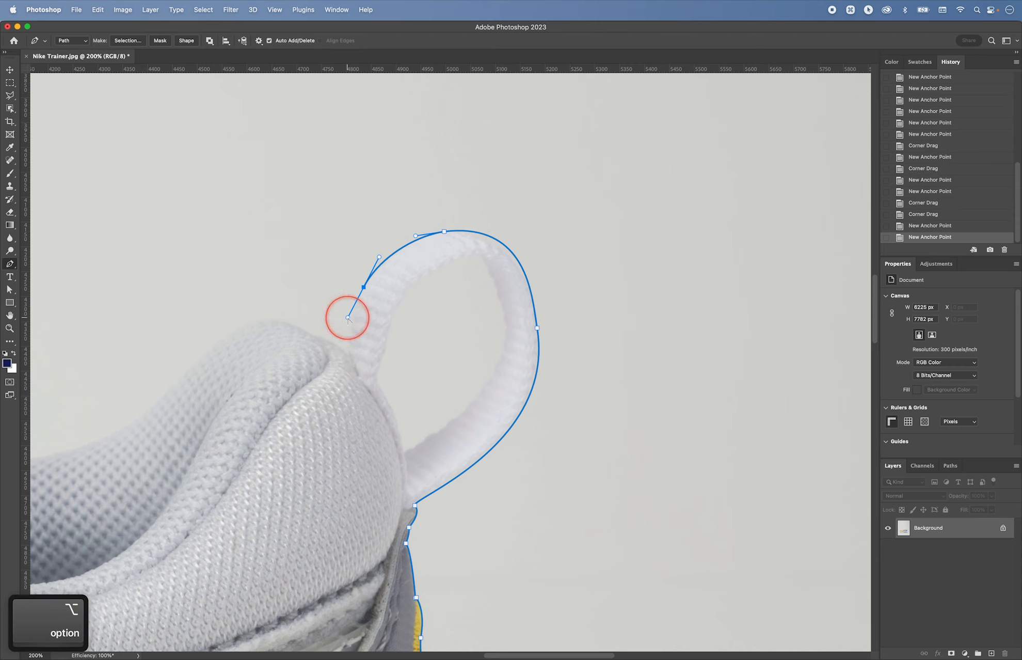
click(345, 352)
Trace the padded collar's top edge forward across the shoe opening and close the path at its starting anchor behind the tongue
drag(337, 357, 527, 376)
click(508, 354)
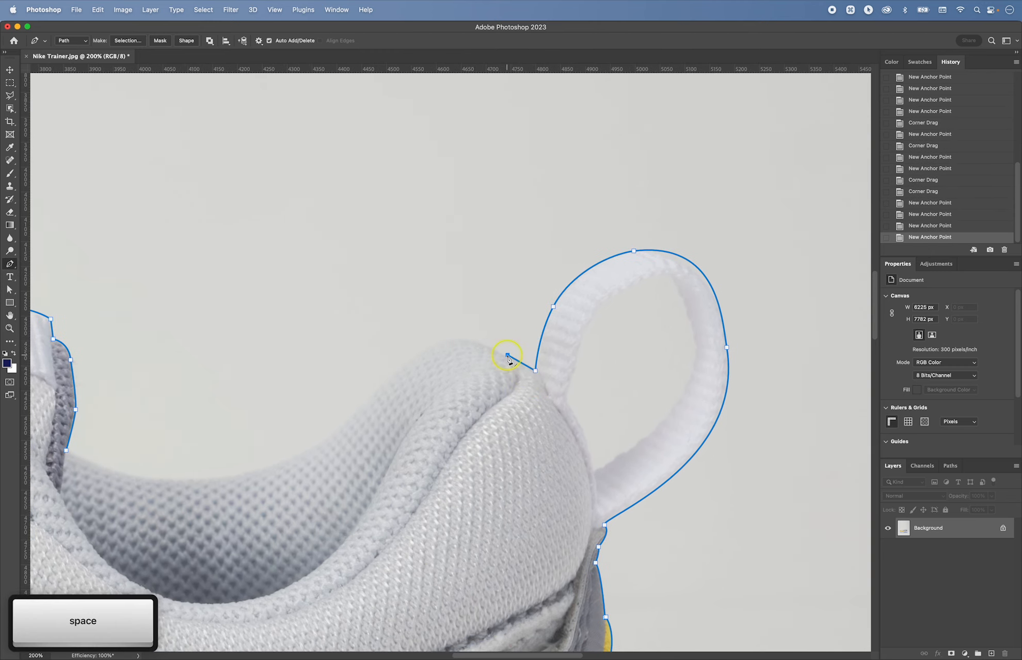
drag(439, 341, 548, 322)
drag(470, 363, 434, 384)
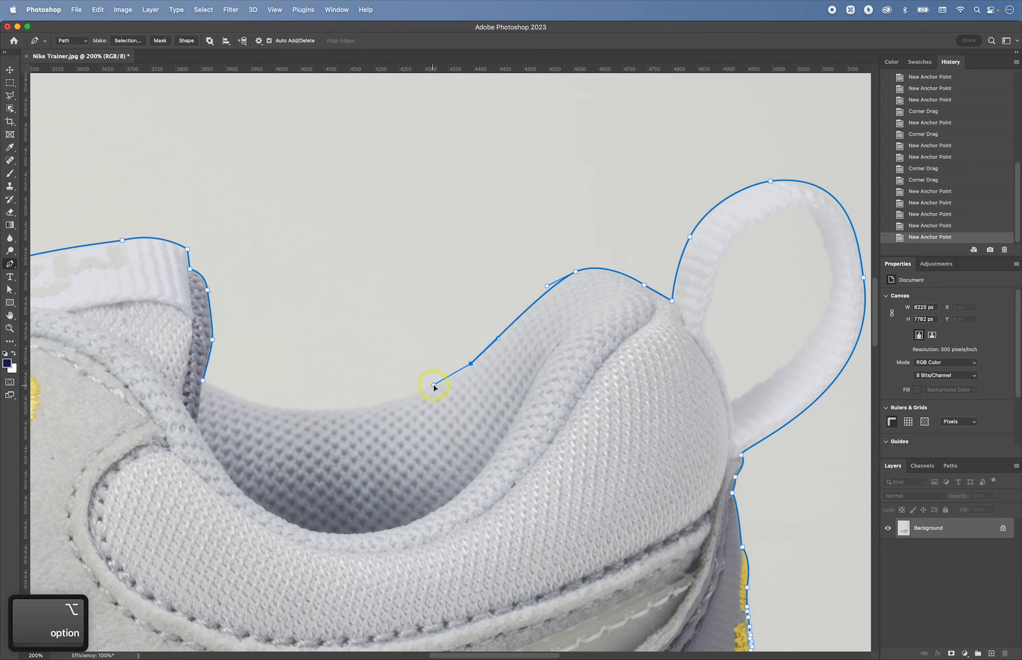
drag(323, 409, 219, 391)
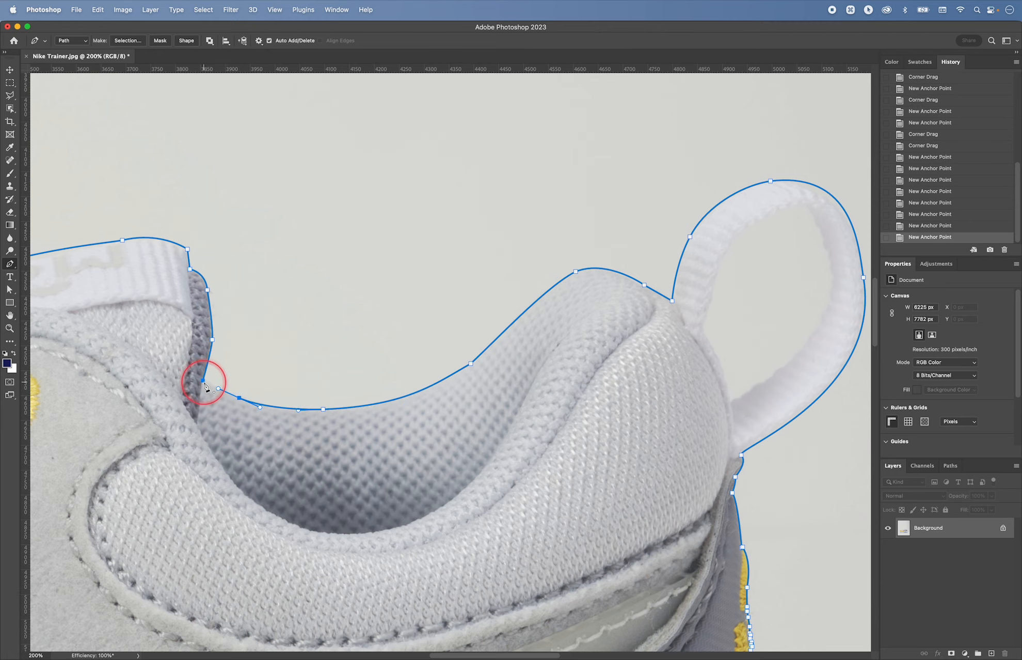
click(204, 384)
Start a second path inside the pull loop, tracing the front and top of its opening with a corner at the upper rear
key(space)
drag(659, 360, 322, 403)
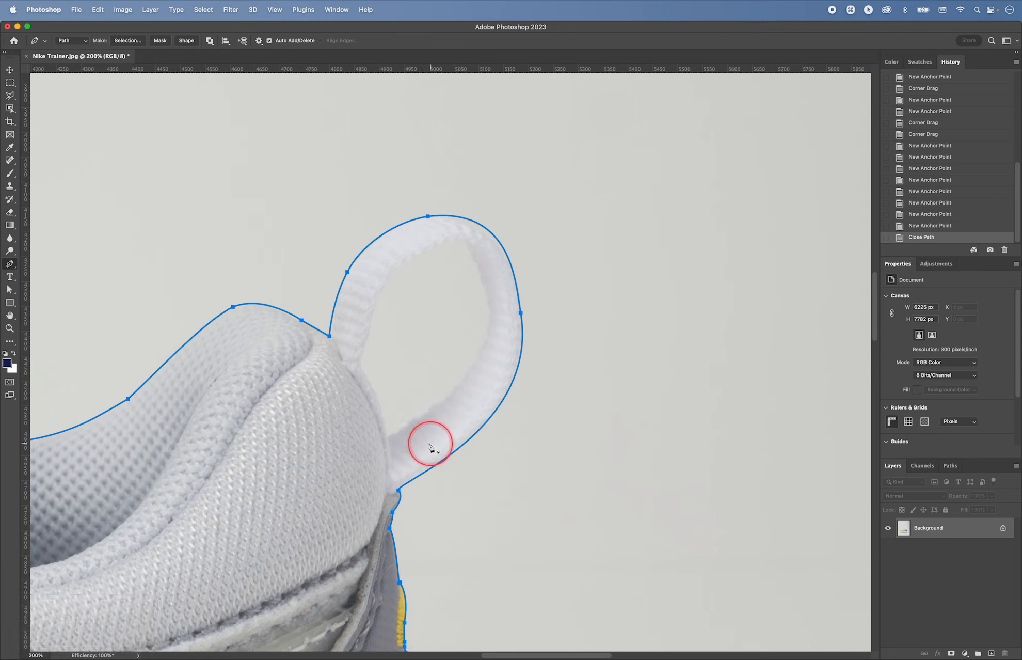
click(360, 362)
drag(391, 275, 473, 258)
key(alt)
key(alt)
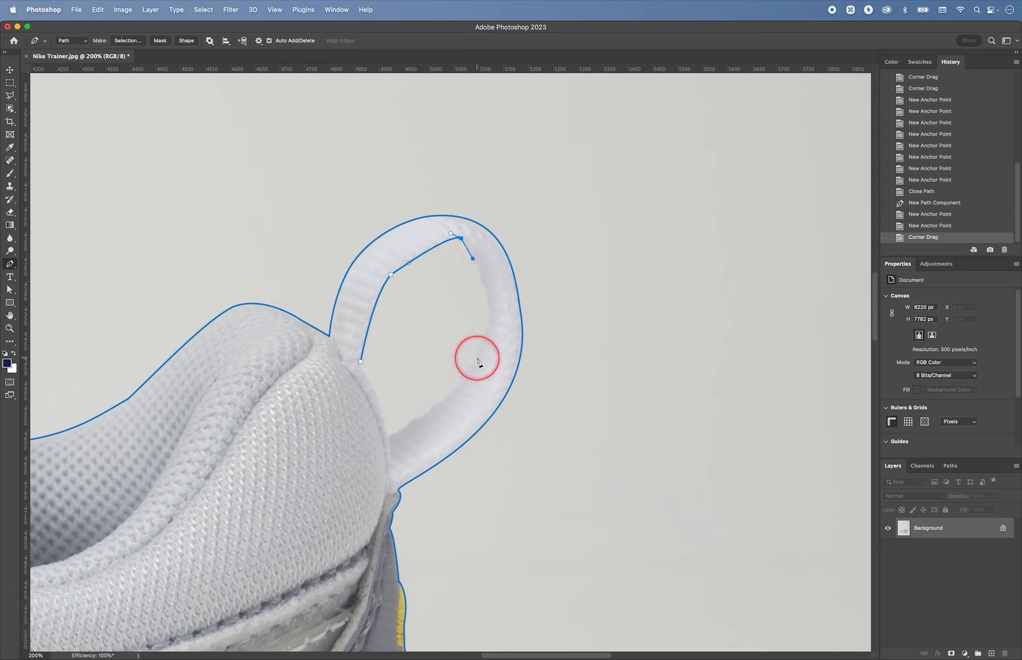
Trace the rear and lower edges of the pull loop's opening and close the inner path along the collar
drag(477, 359, 454, 394)
key(alt)
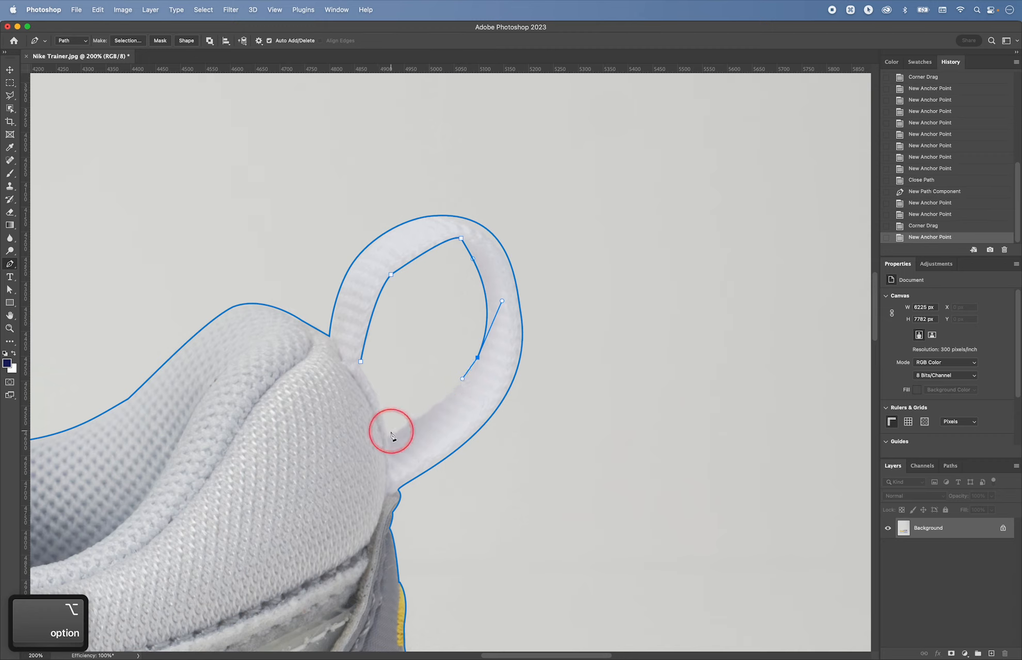
drag(388, 437, 383, 411)
key(alt)
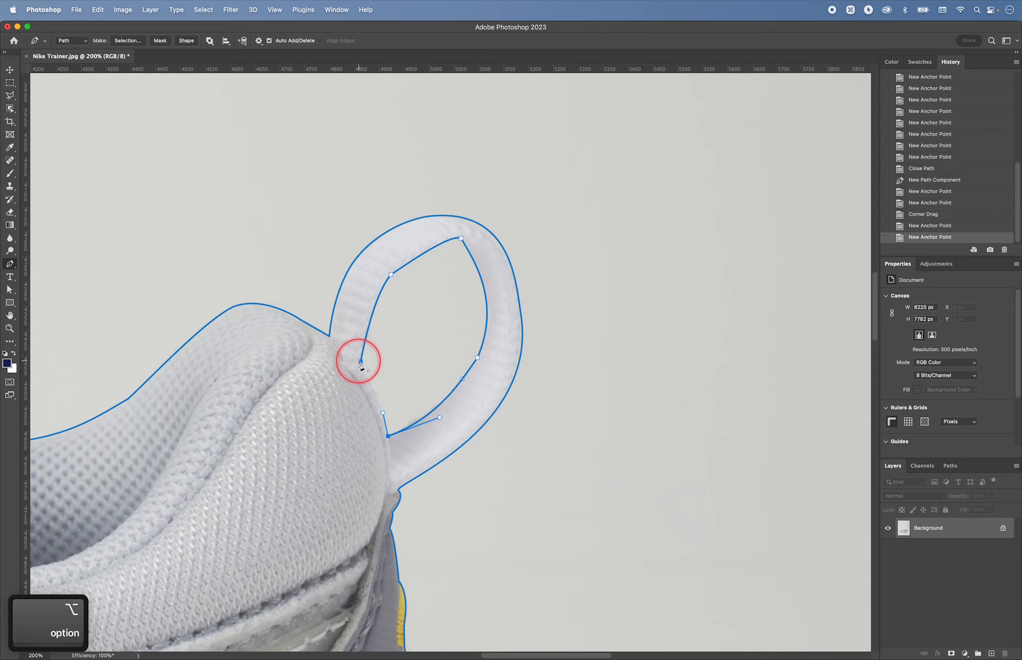
drag(360, 361, 342, 338)
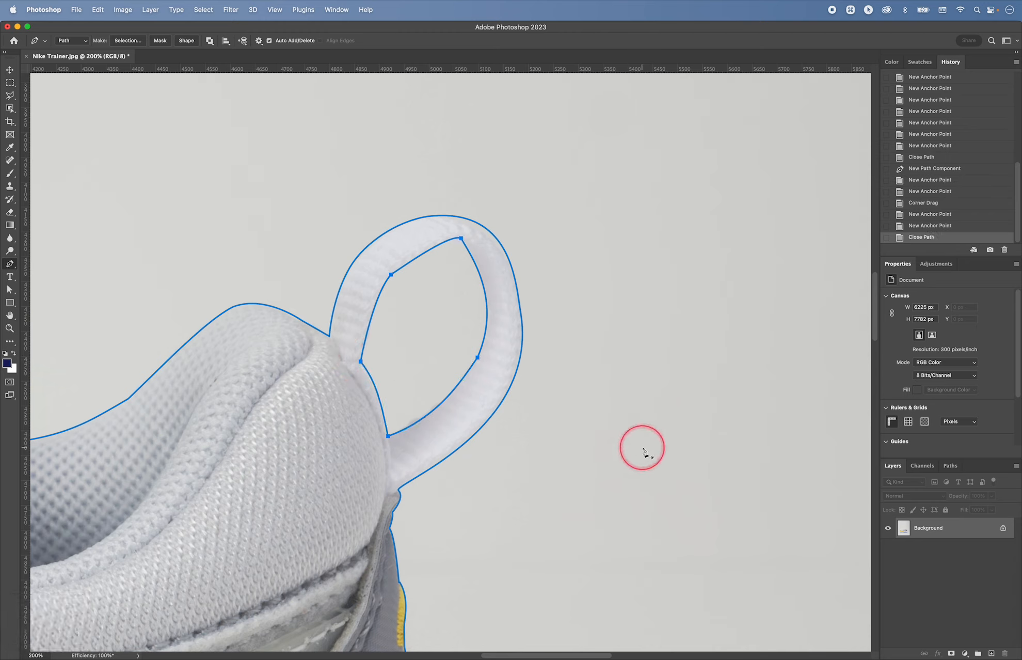
Show the saved paths, deselect and reselect the Work Path, and examine the finished outline on the whole image
click(950, 466)
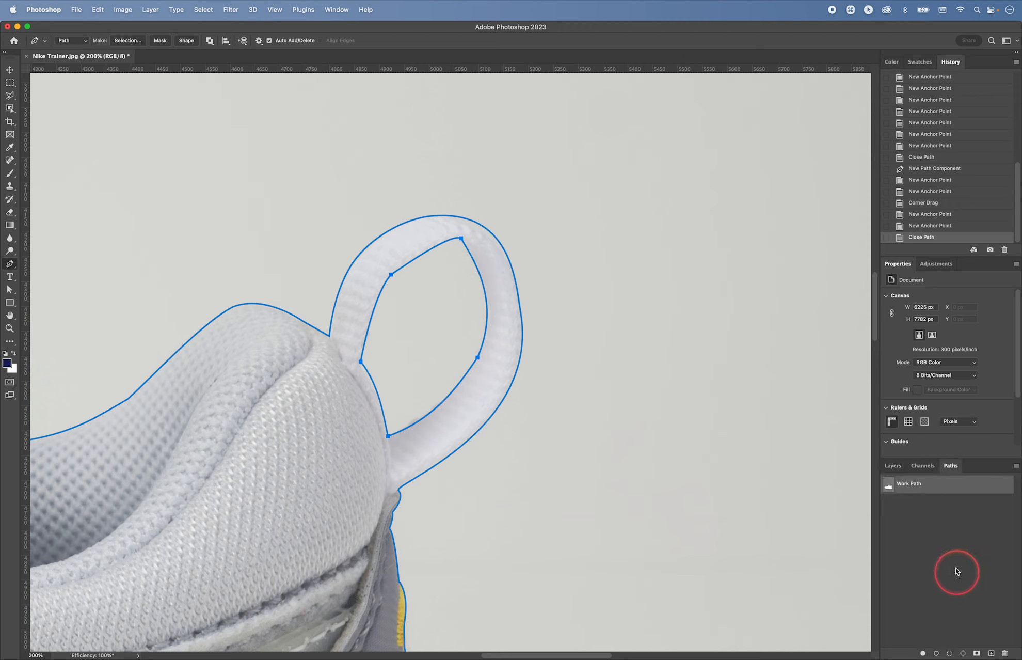
click(954, 569)
click(945, 488)
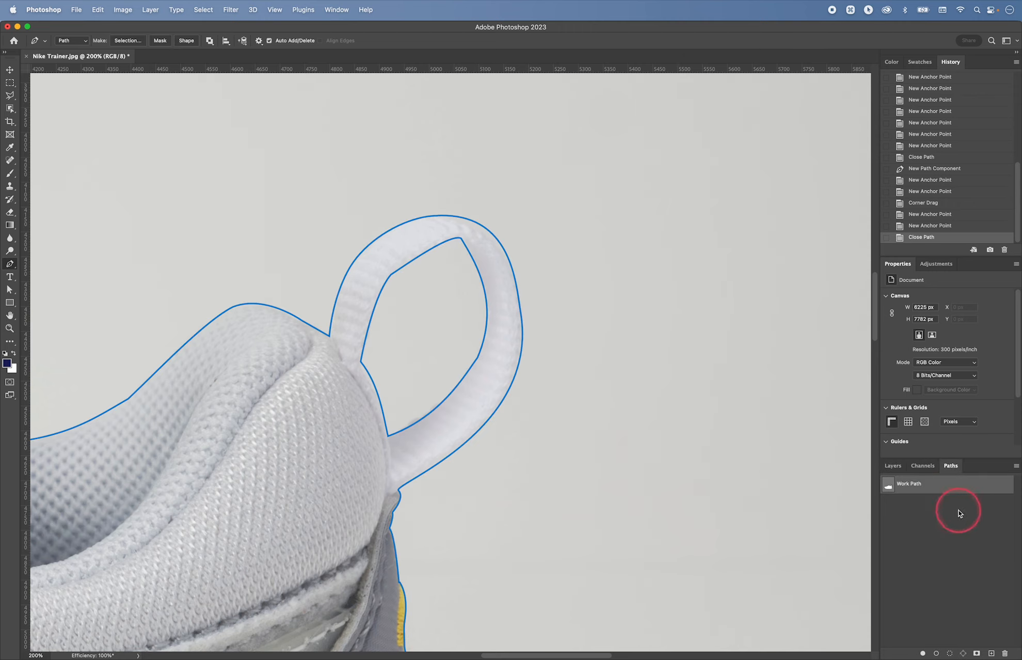
click(925, 533)
click(952, 492)
key(super+0)
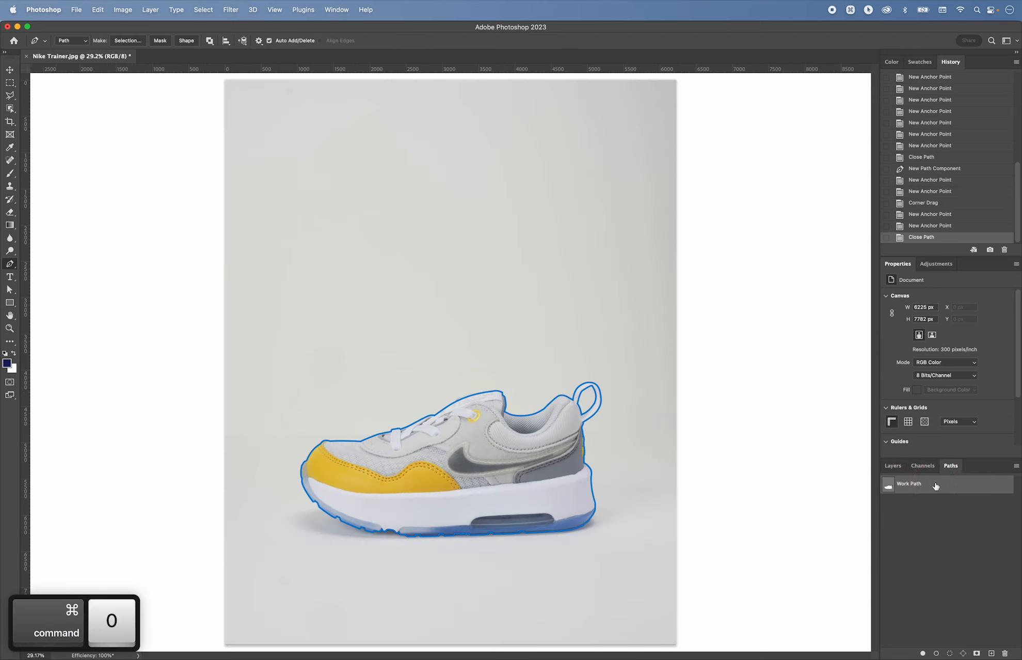
Convert the work path into a new anti-aliased selection with a 0.3-pixel feather, and mask the trainer photo layer with it
right_click(518, 473)
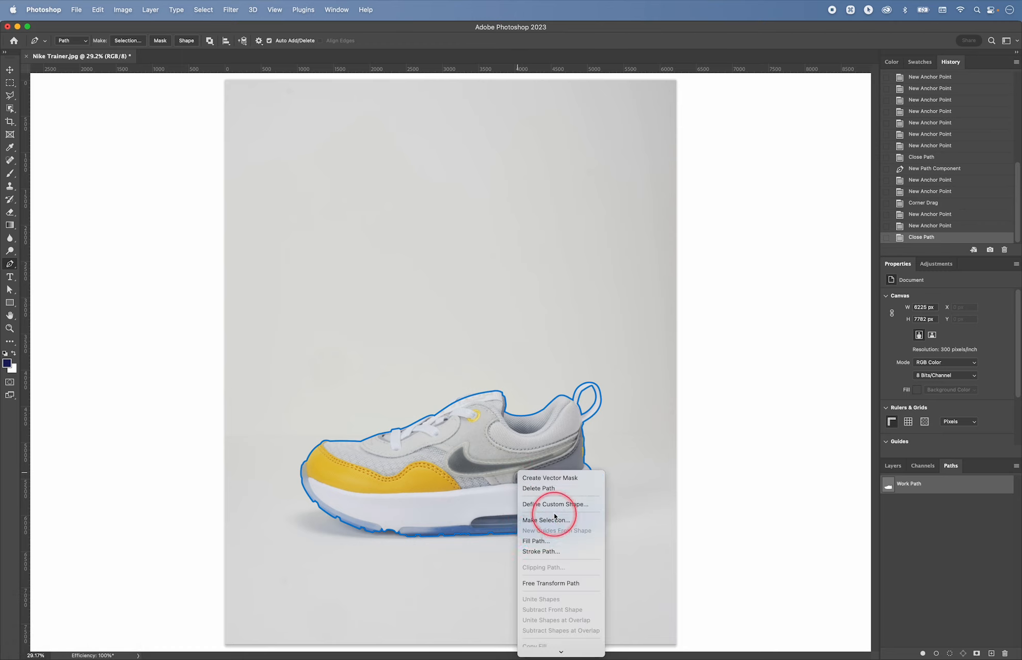
click(537, 524)
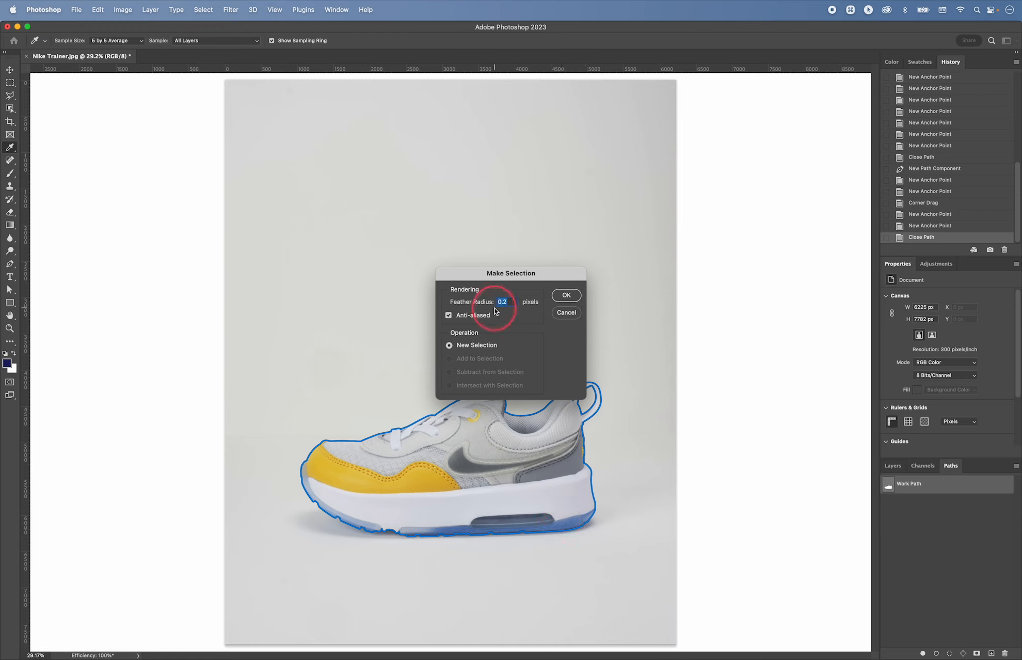
text(0.3)
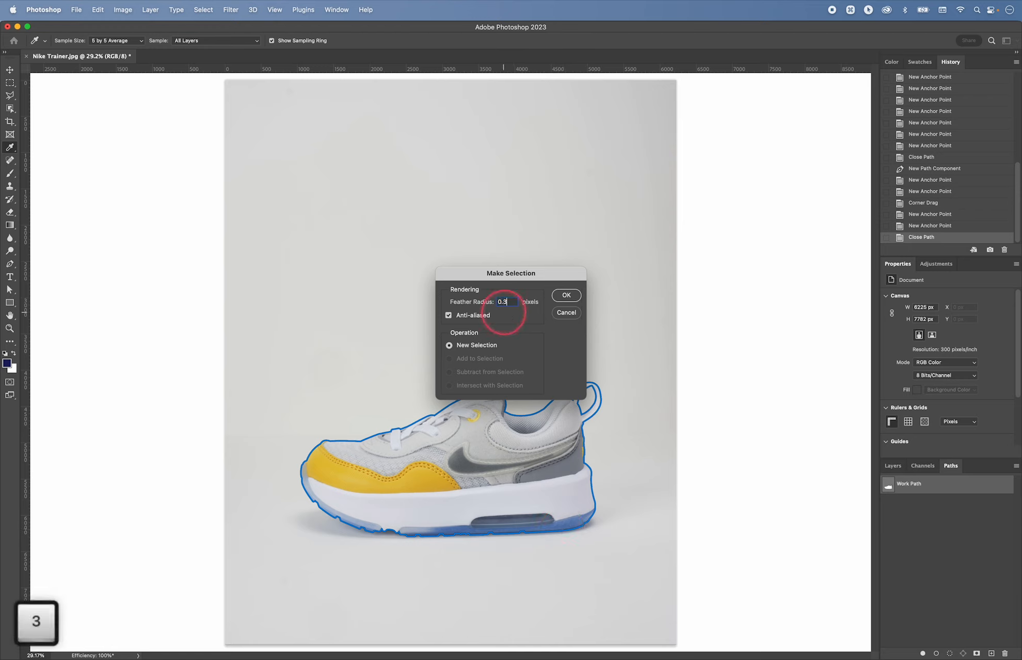
click(566, 295)
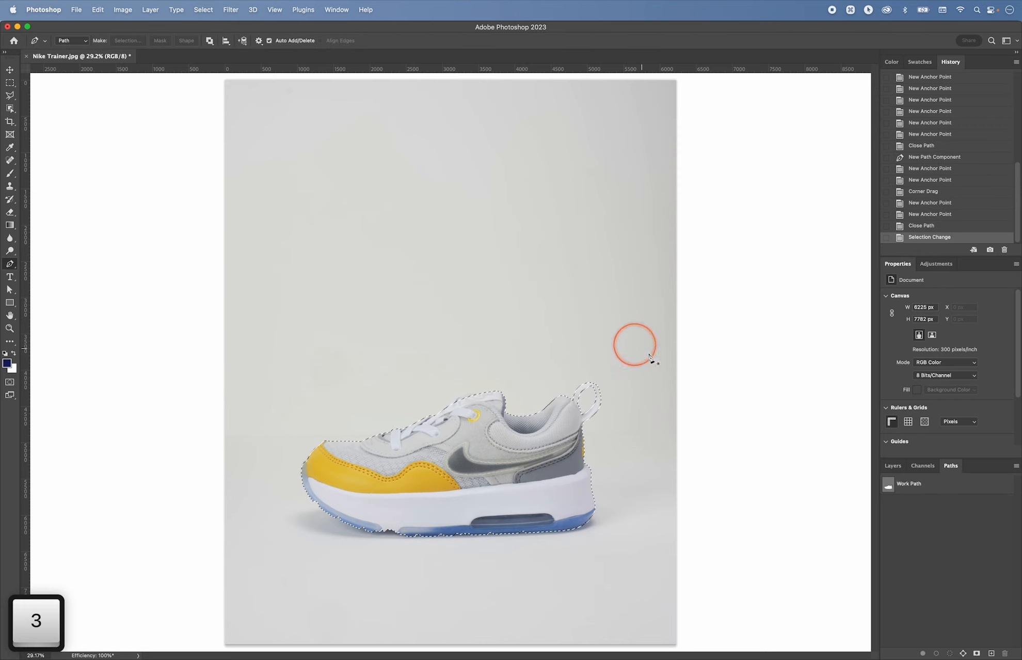
click(893, 465)
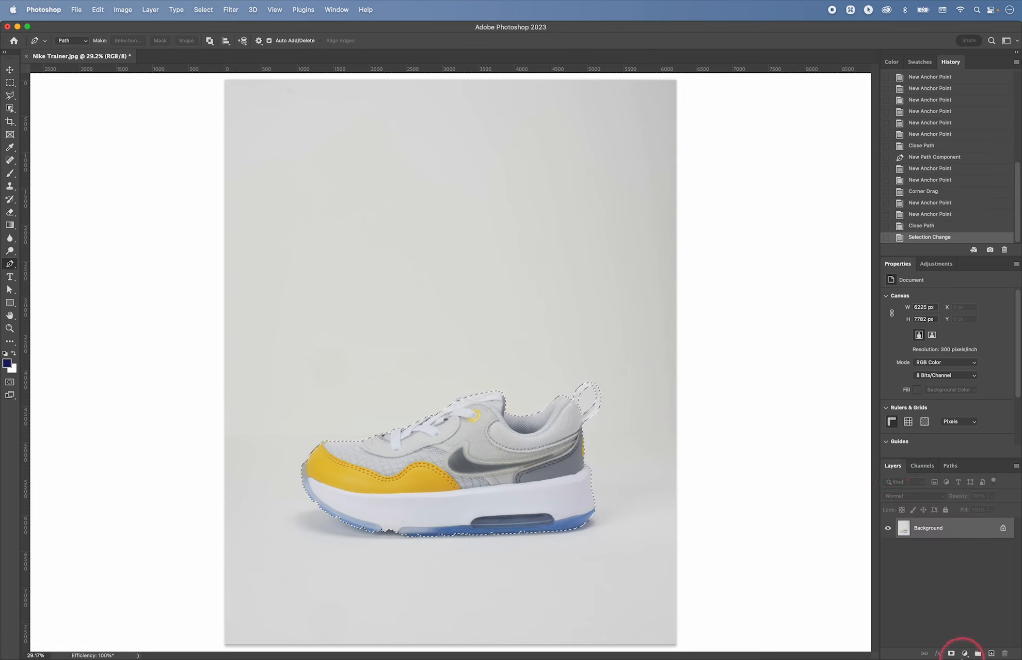
click(950, 653)
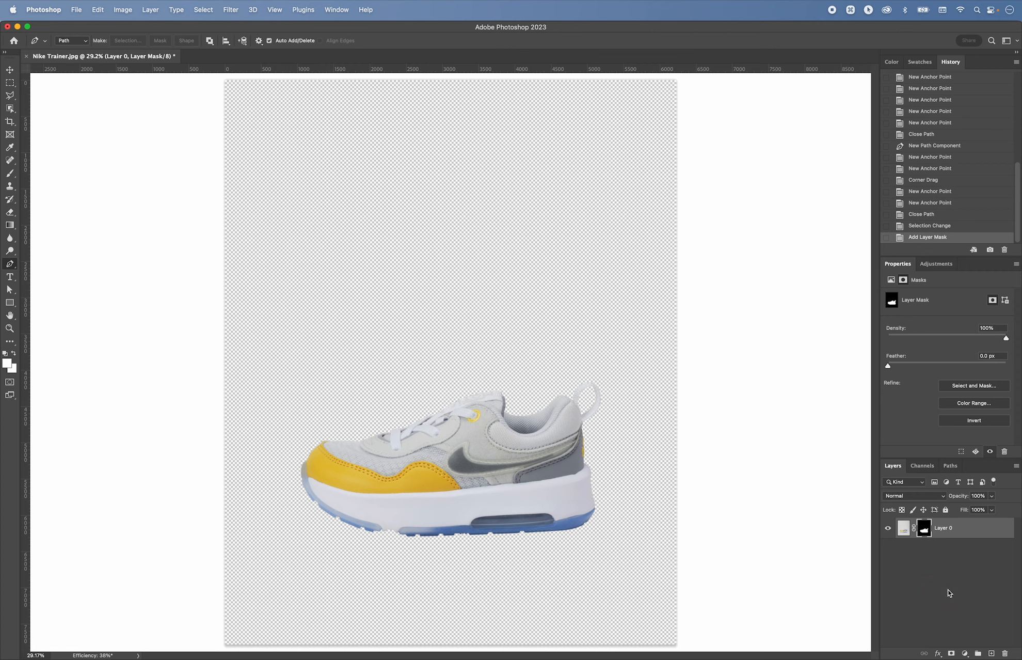
Add a white-filled layer named Background beneath the masked trainer layer
key(d)
key(shift+super+n)
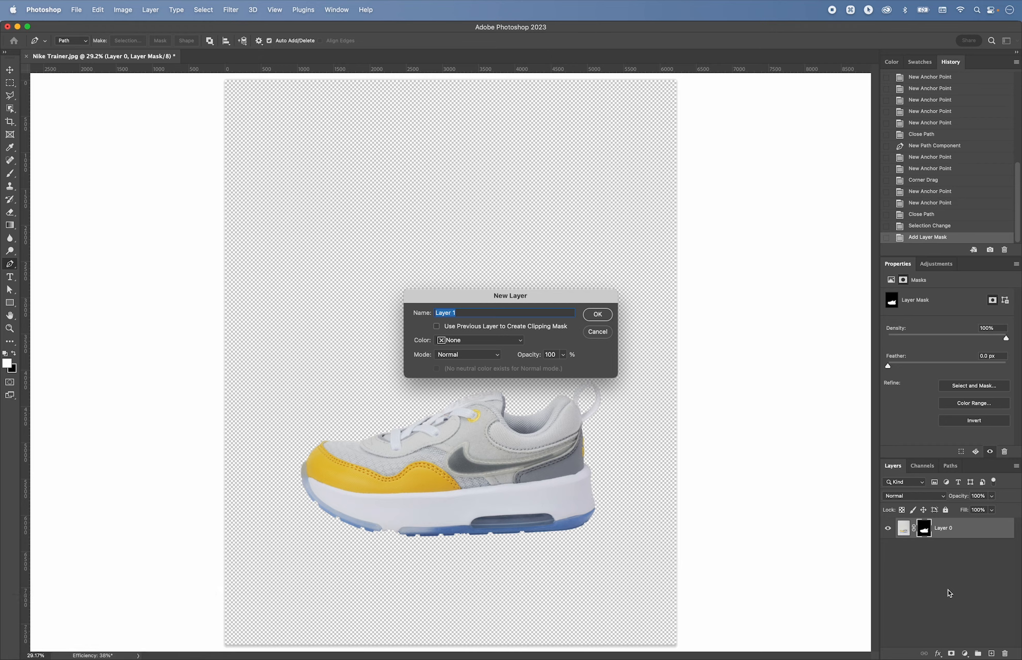
text(Back)
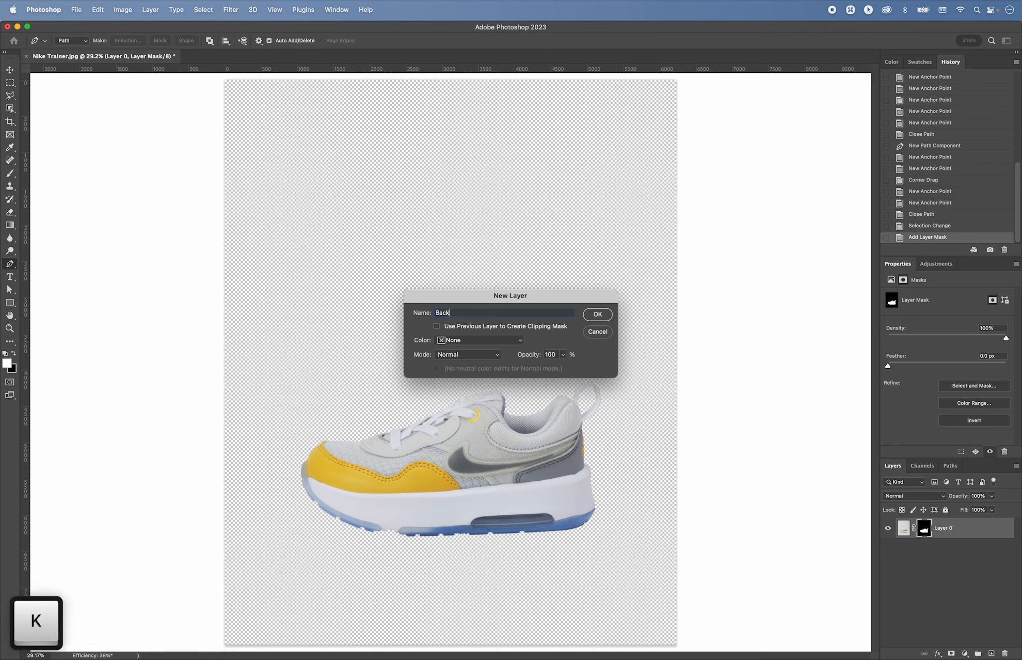
text(ground)
key(Return)
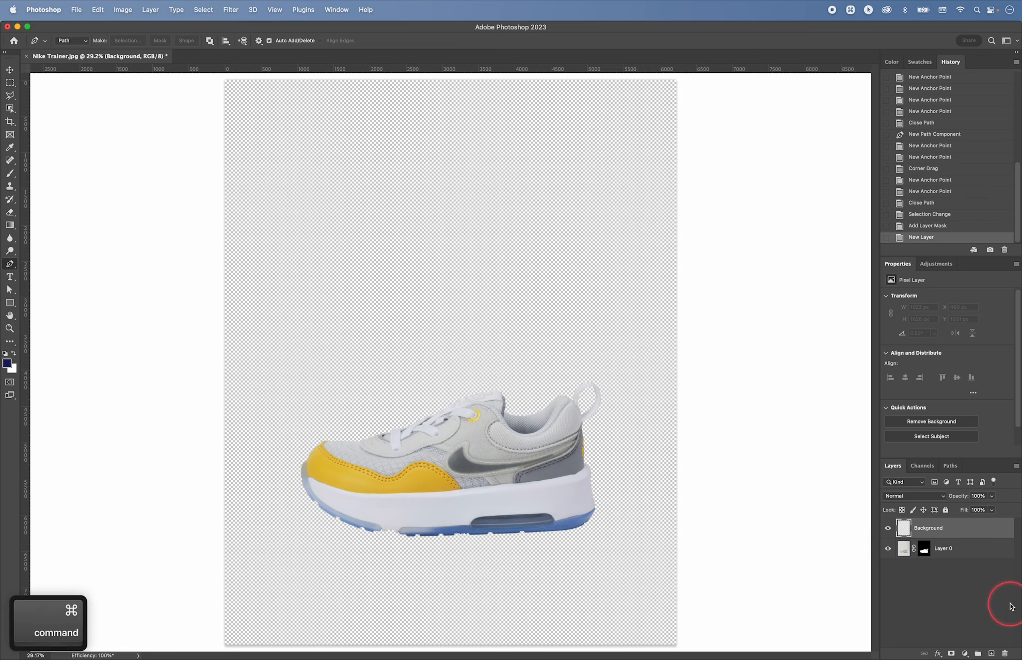
key(super+BackSpace)
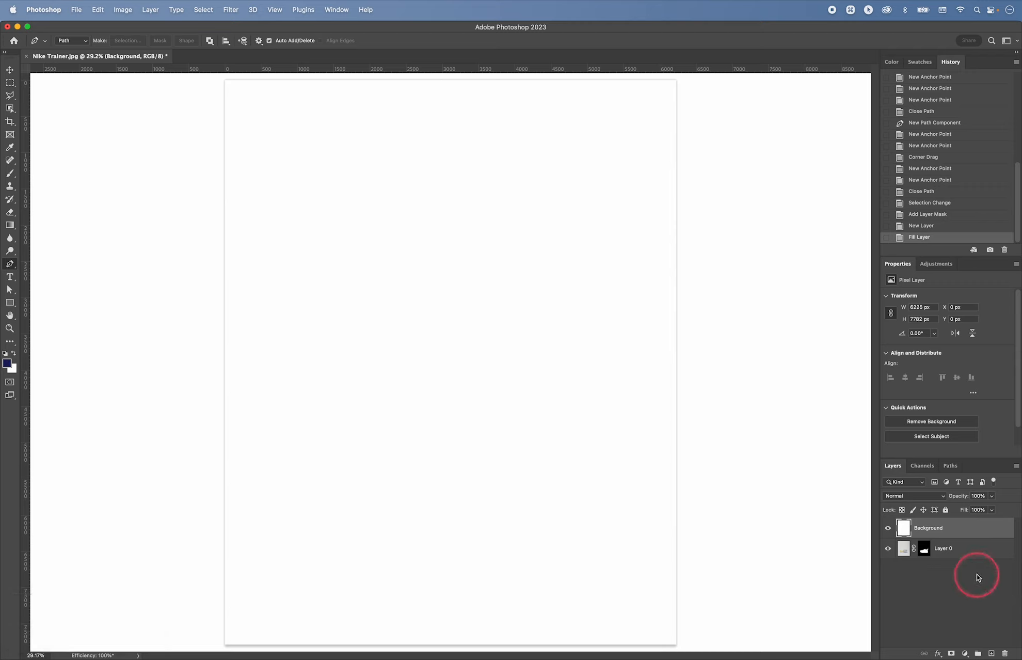
key(super+bracketleft)
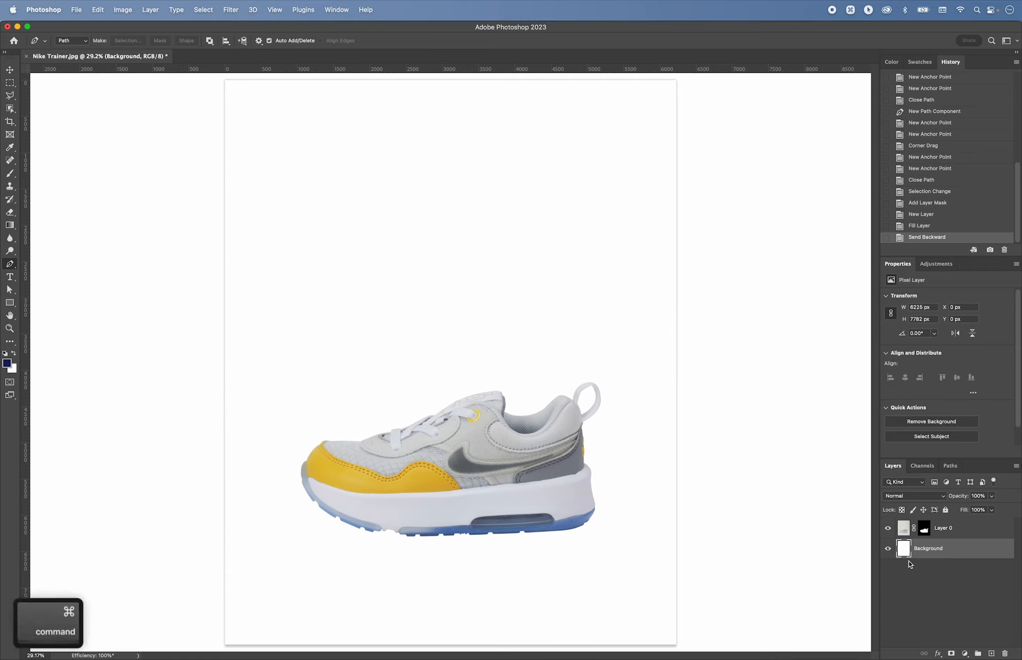
Switch the rulers to percent and place vertical guides at about 7% and 93% of the canvas width
key(super+equal)
key(super+equal)
key(space)
drag(593, 333, 568, 225)
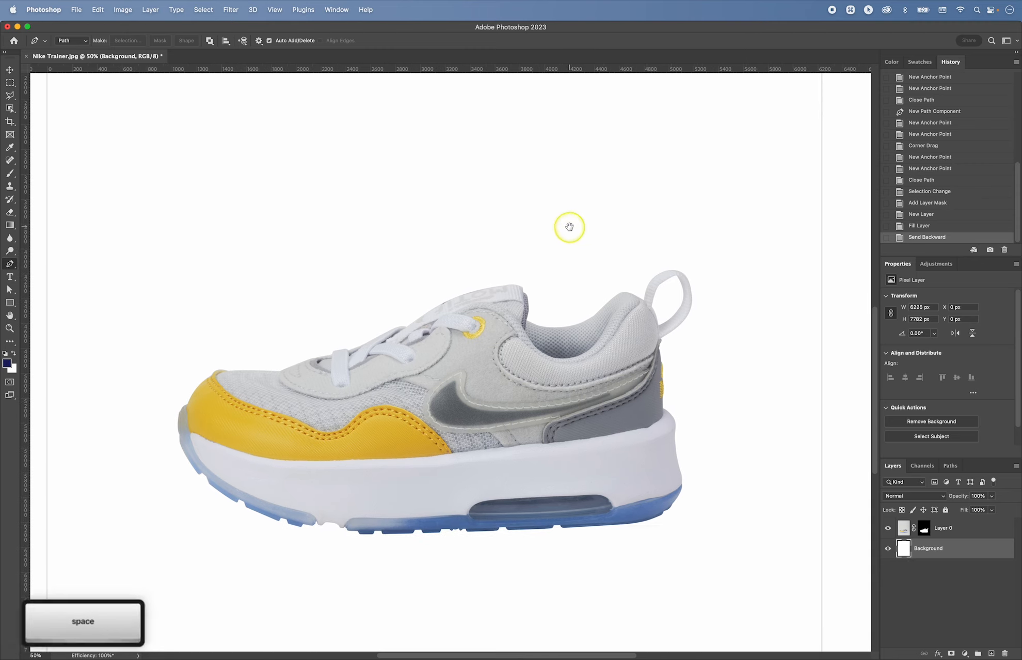
right_click(259, 69)
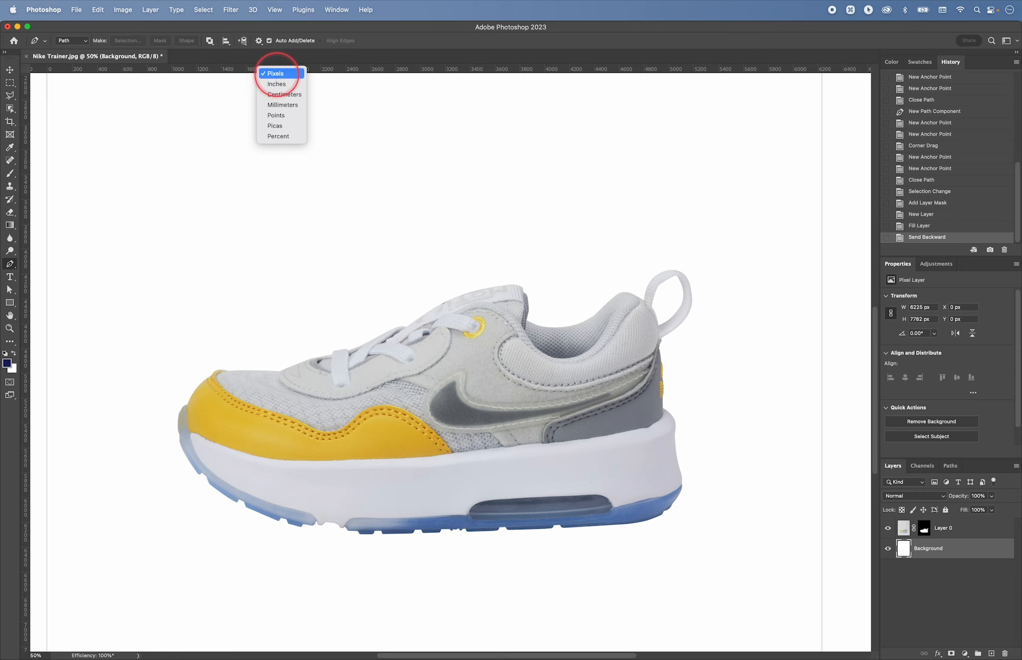
click(296, 137)
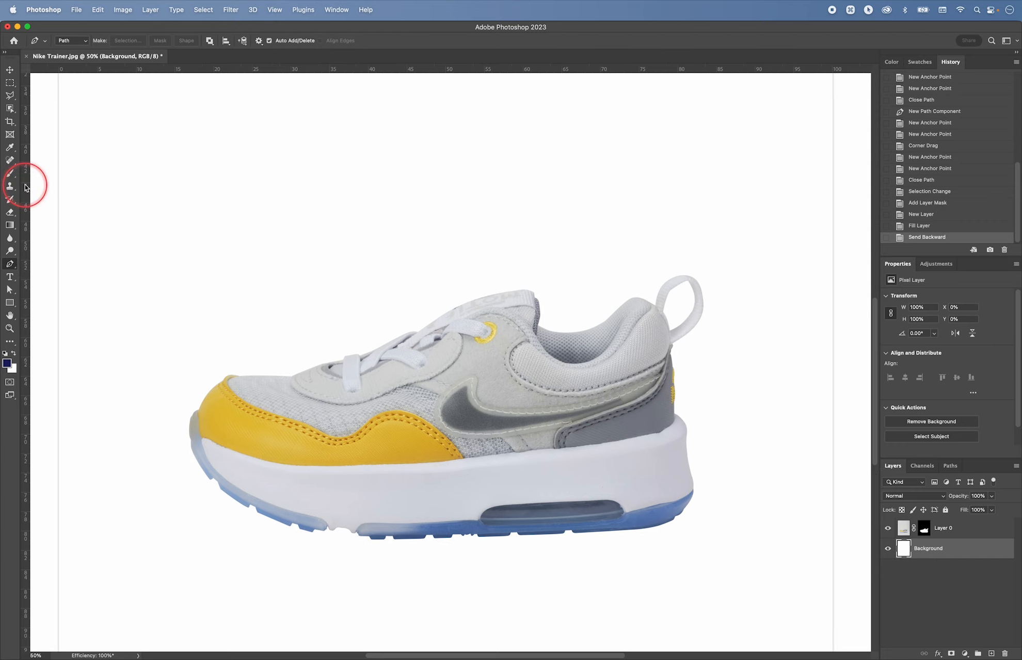
drag(25, 186, 113, 187)
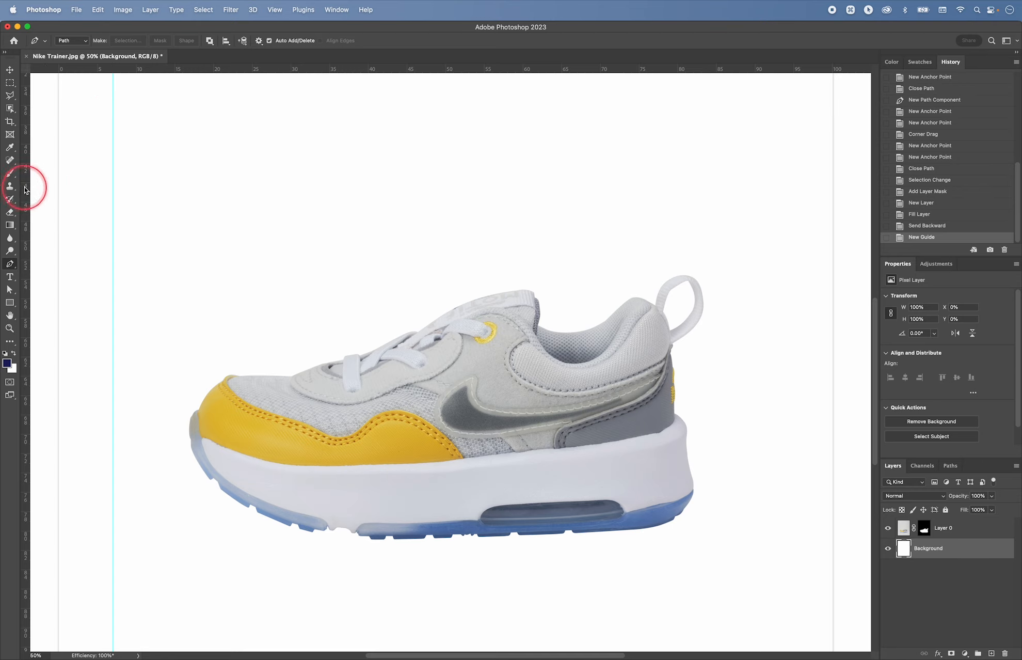
drag(24, 190, 791, 261)
drag(790, 262, 779, 263)
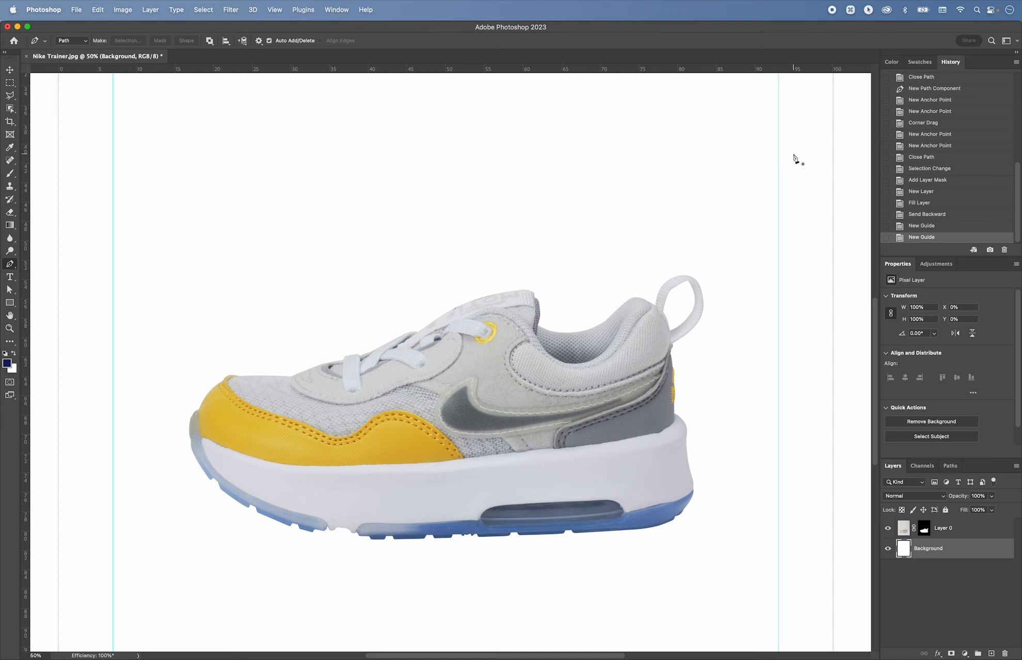
Free-transform the trainer layer, scaling it proportionally to about 114% and lining up the toe with the left guide
key(super+h)
key(super+equal)
key(super+equal)
key(super+minus)
key(super+minus)
key(super+minus)
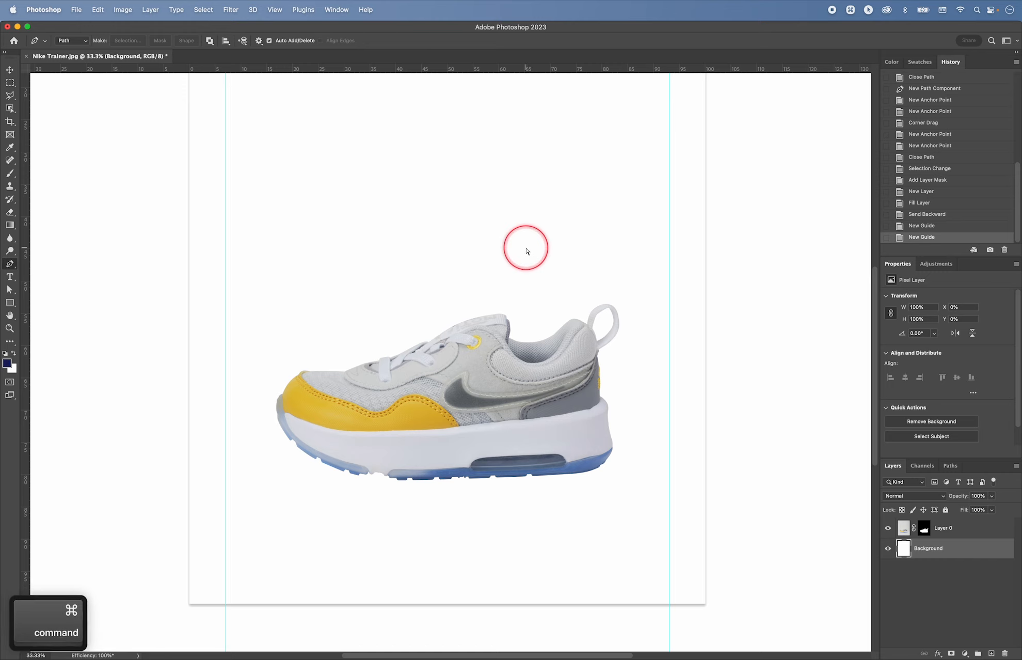
key(super+minus)
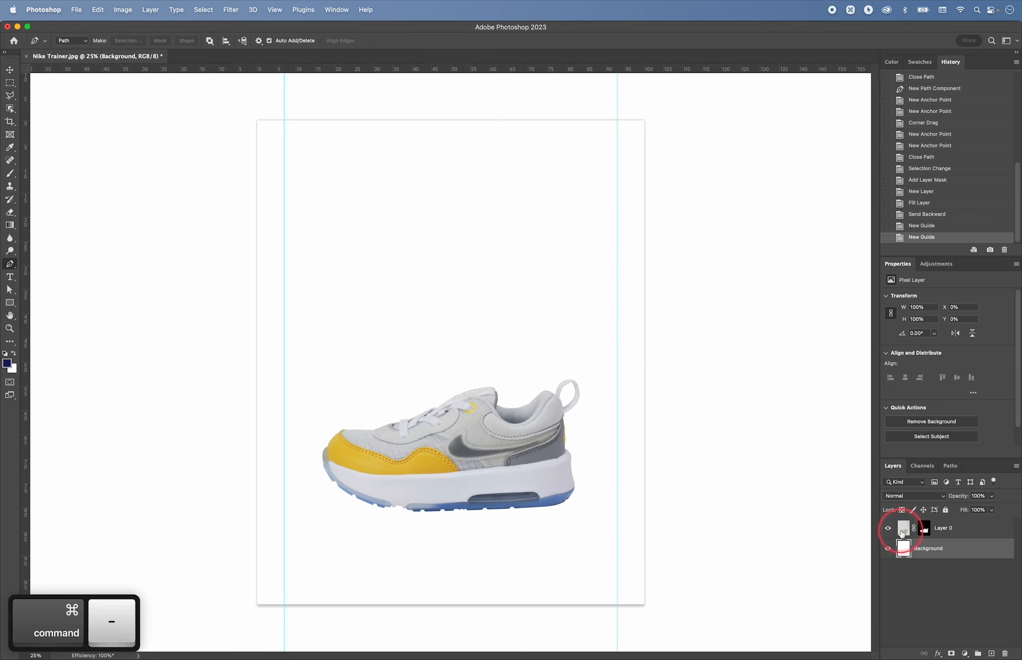
click(903, 528)
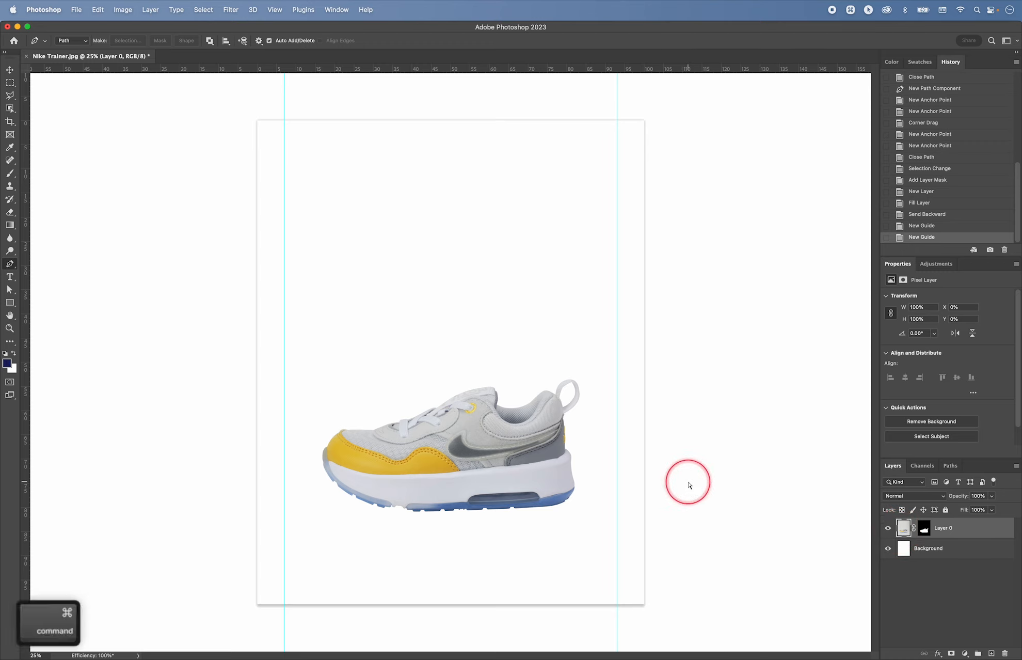
key(super+t)
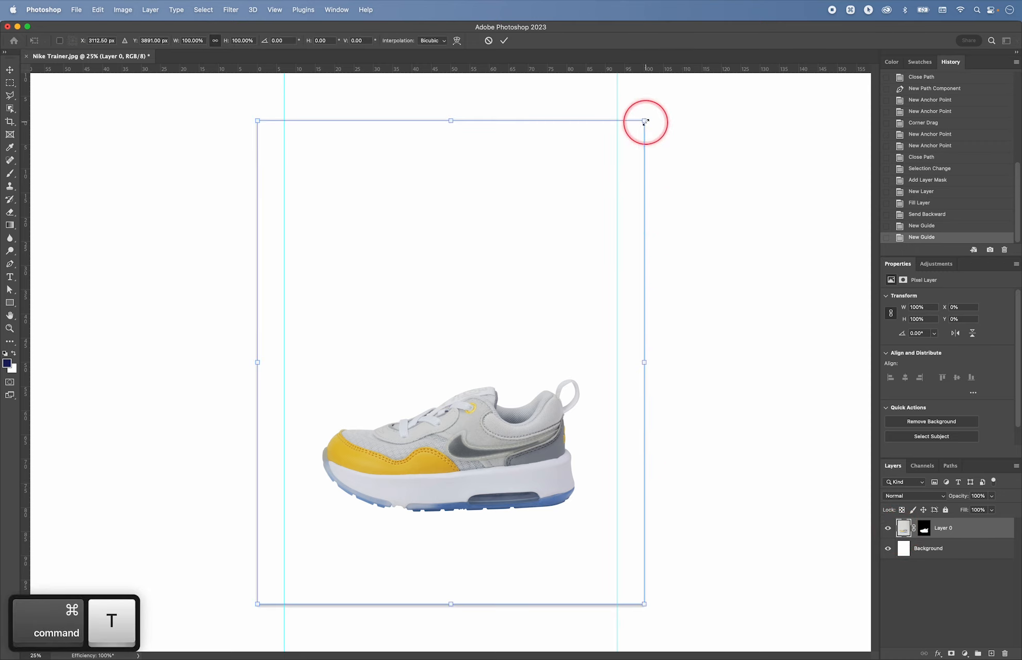
drag(645, 122, 714, 70)
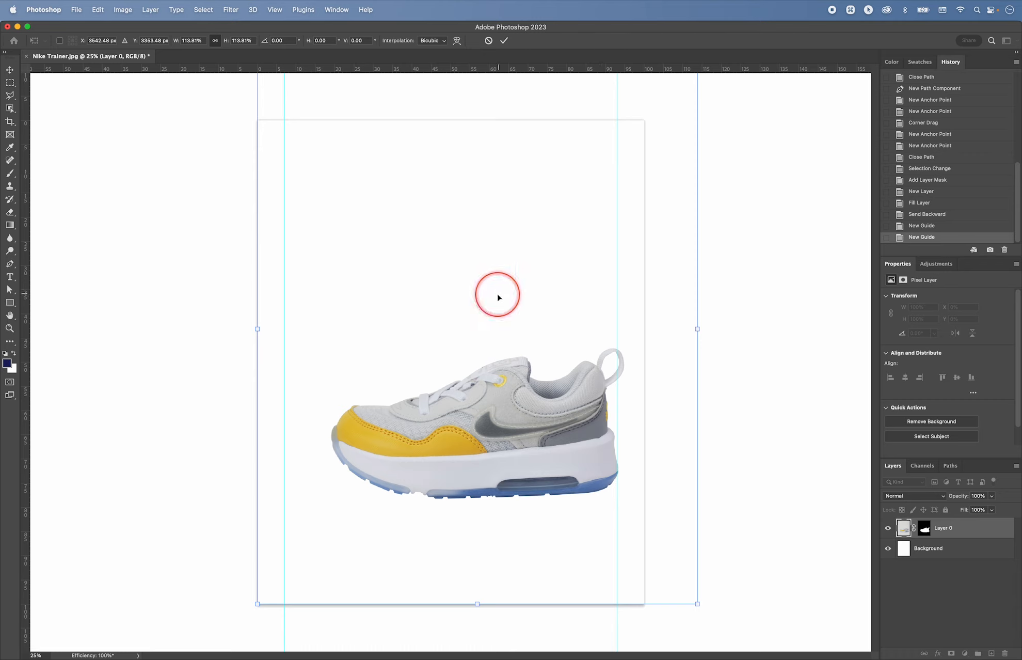
drag(497, 292, 451, 301)
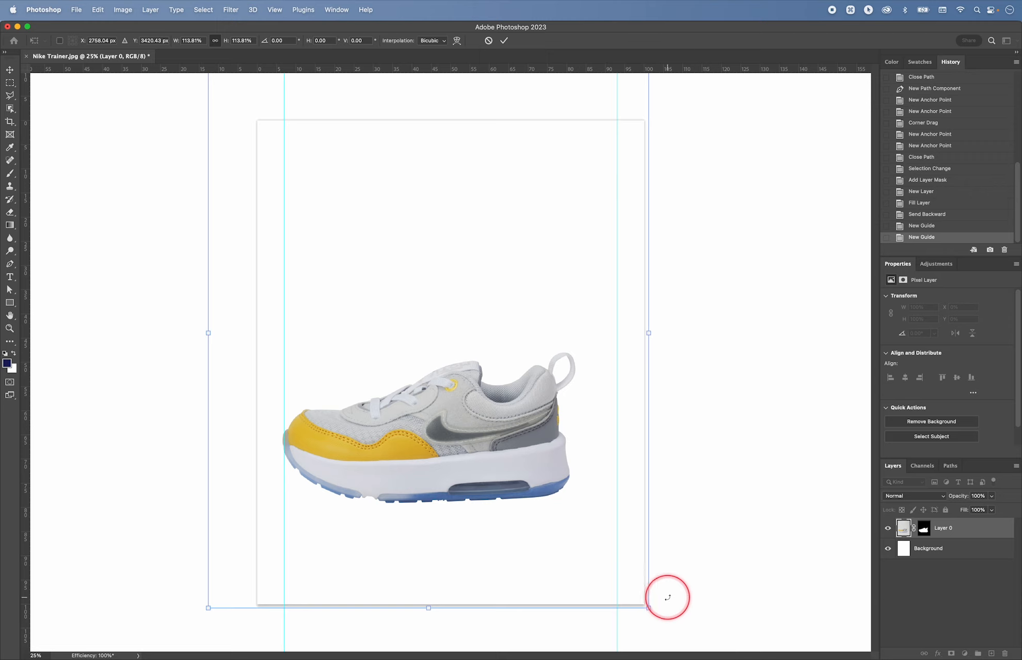
Enlarge the trainer proportionally to about 134% and move it up, centring it between the two guides
drag(650, 608, 735, 656)
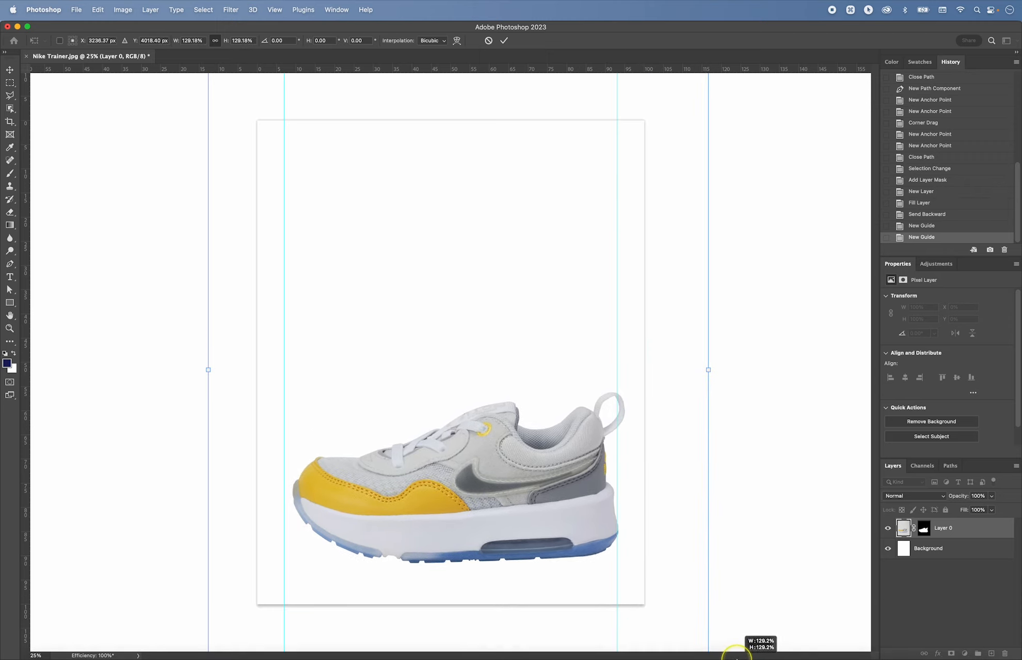
drag(454, 484, 445, 453)
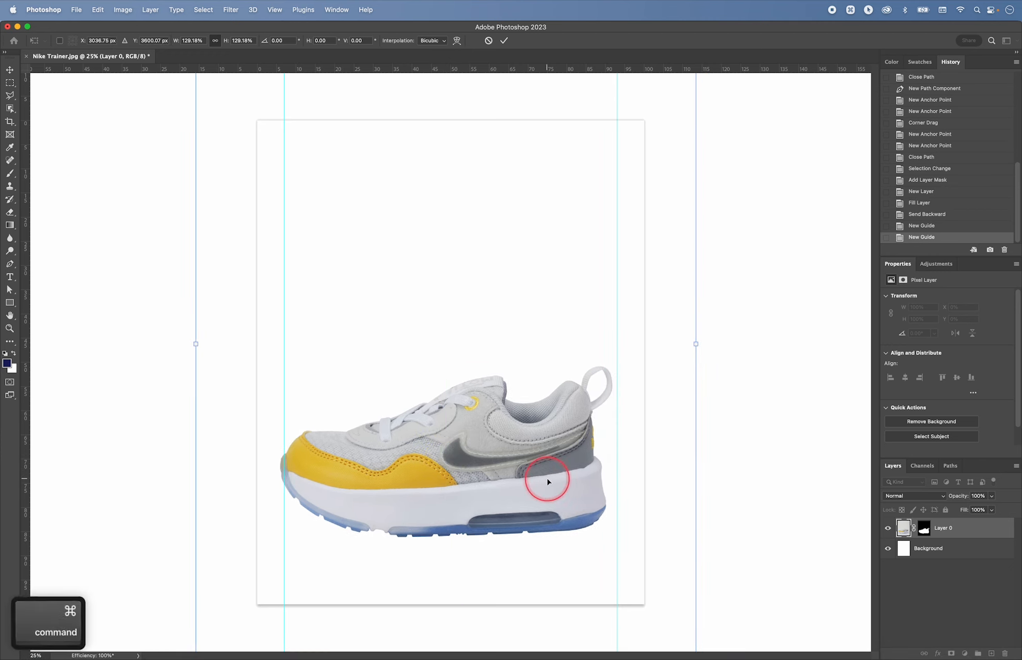
key(super+minus)
drag(614, 558, 629, 568)
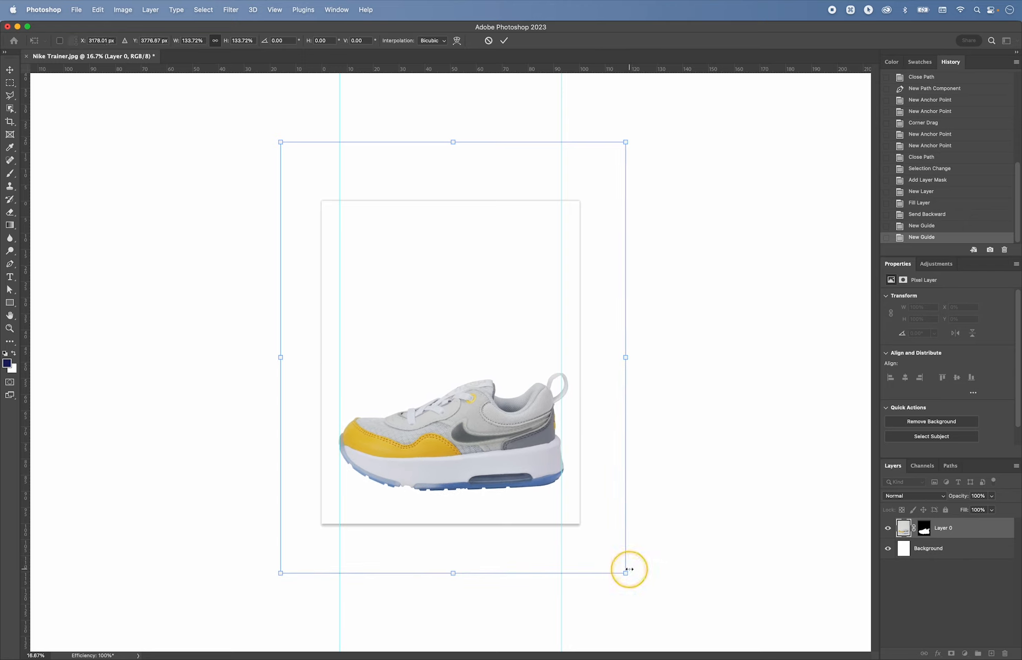
drag(463, 440, 463, 423)
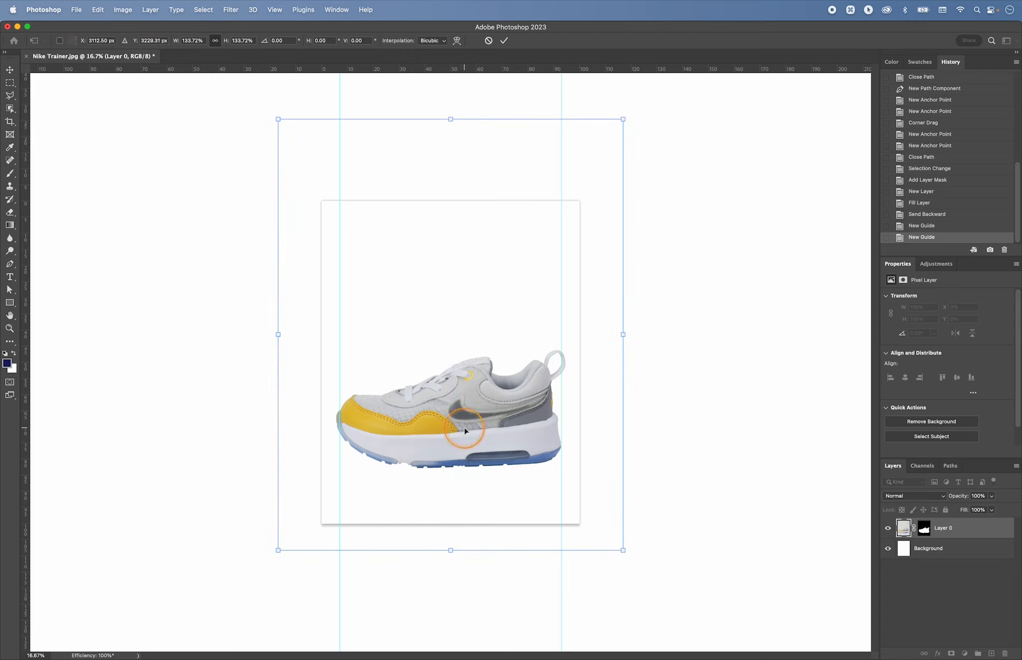
Turn off snapping, then fine-tune the trainer to about 137% scale, centred across both guides and higher on the canvas, and apply the transform
click(274, 10)
click(315, 240)
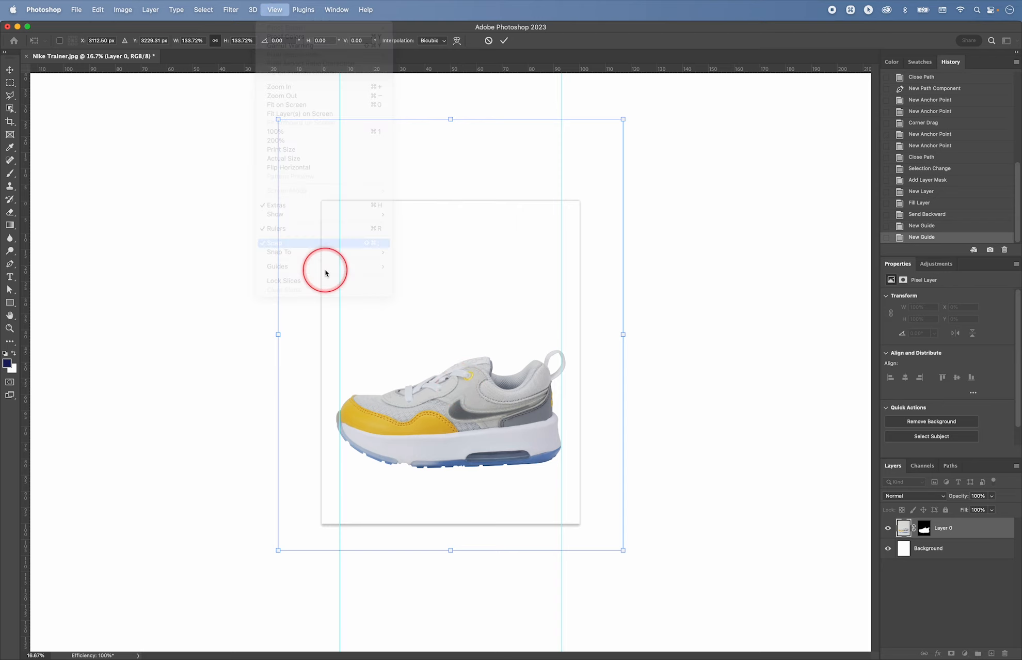
drag(431, 415, 433, 416)
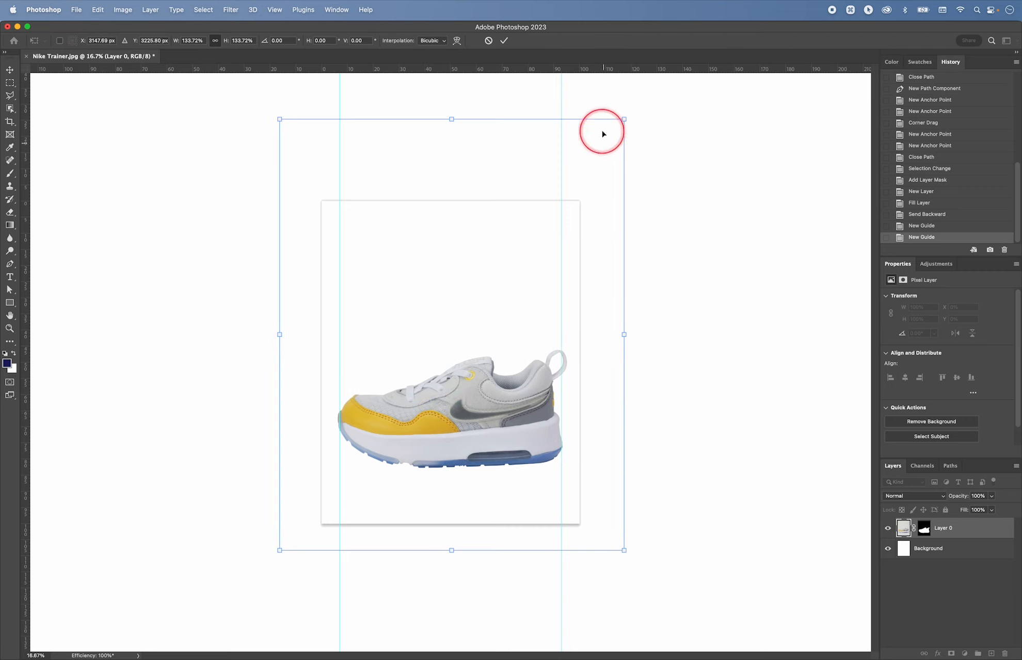
drag(625, 119, 628, 115)
drag(481, 312, 474, 319)
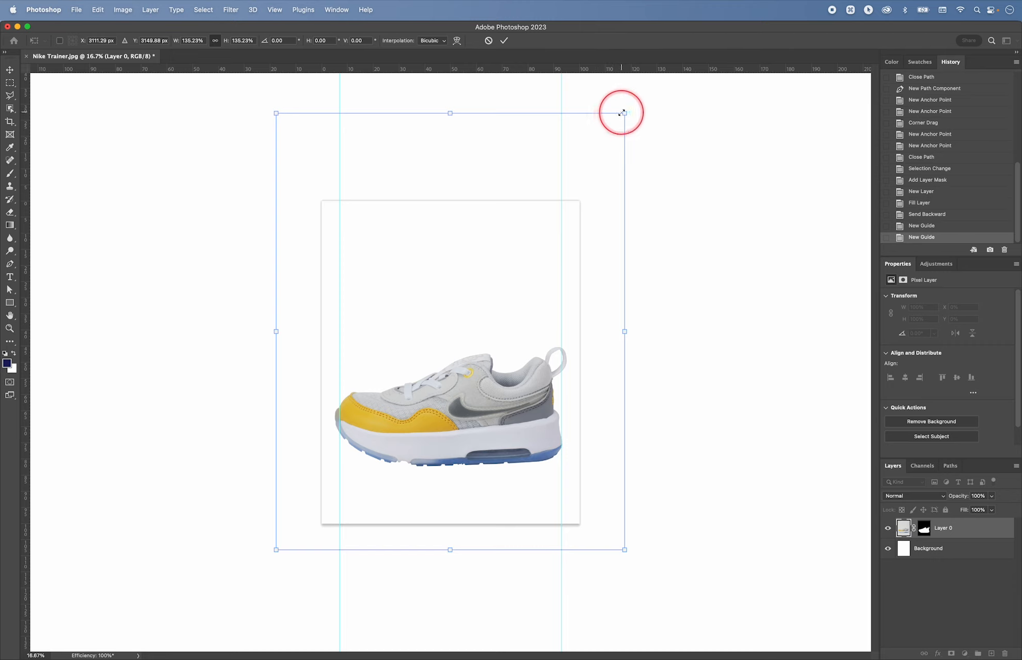
drag(623, 112, 630, 109)
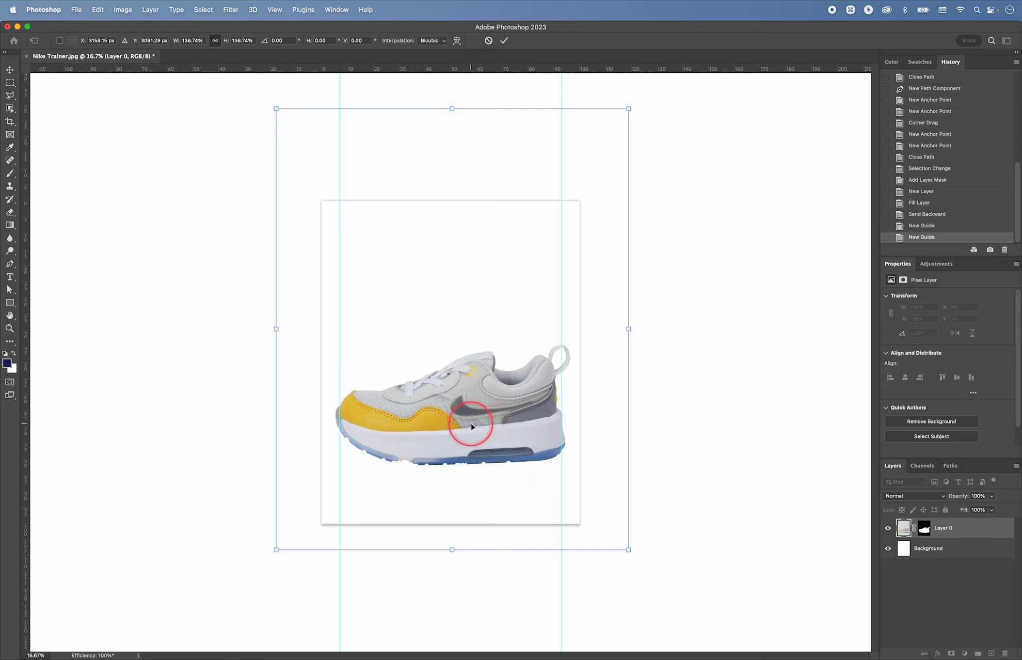
drag(453, 421, 457, 403)
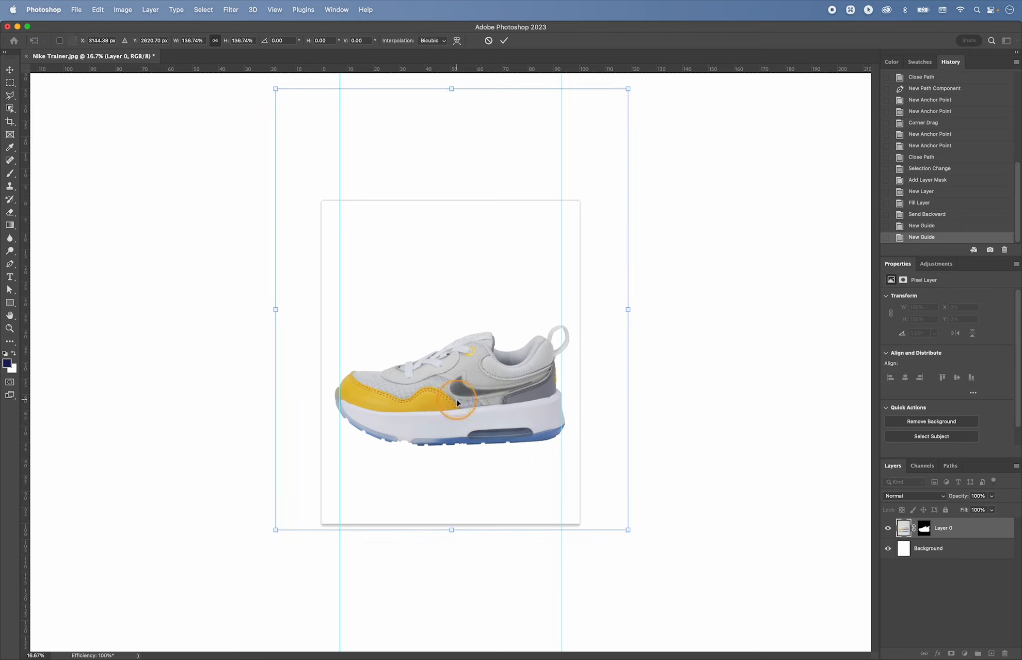
key(Return)
key(p)
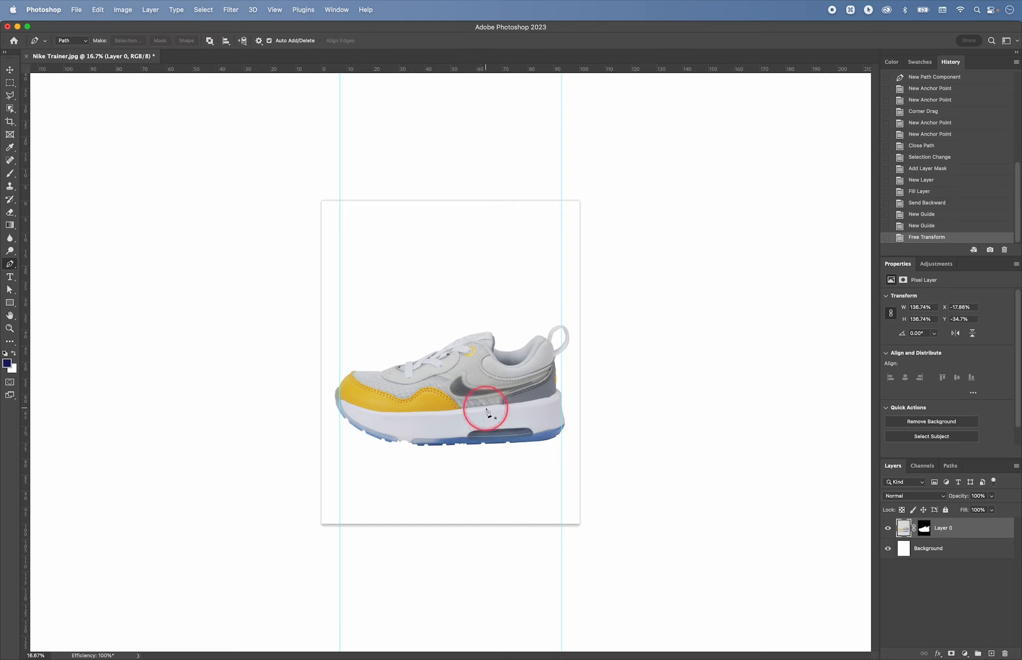
Flatten the trainer and white background into a single layer, and clear all guides from the canvas
click(150, 9)
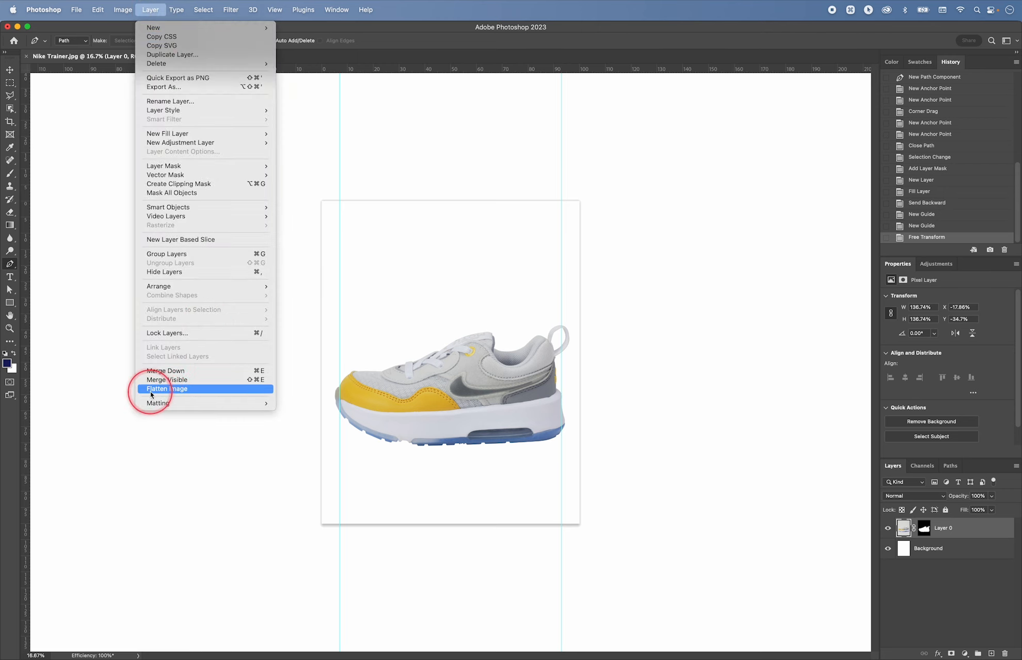
click(201, 392)
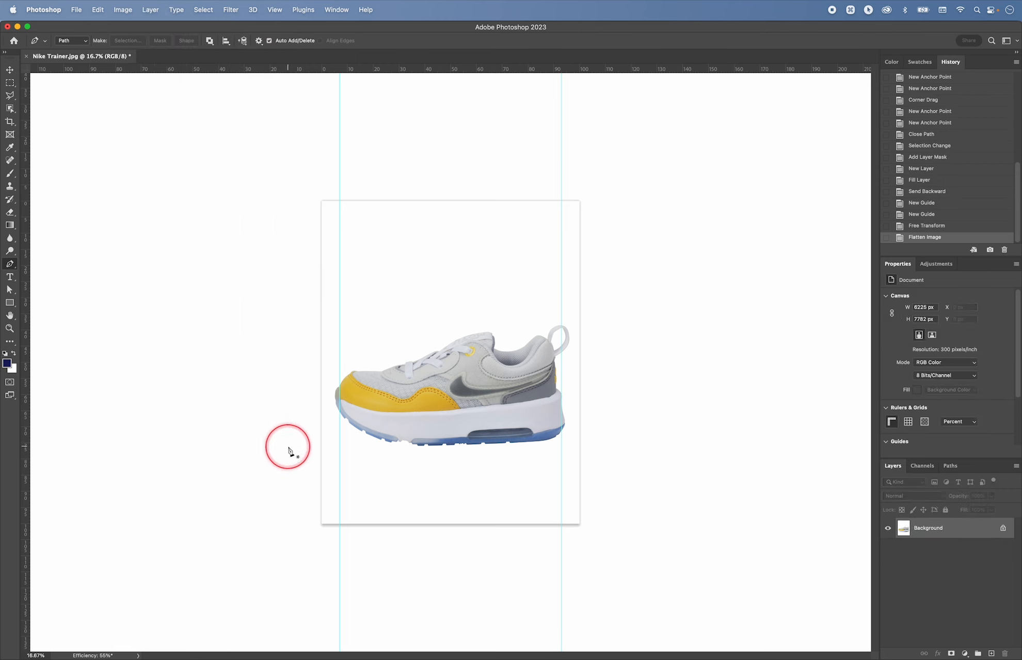
click(272, 10)
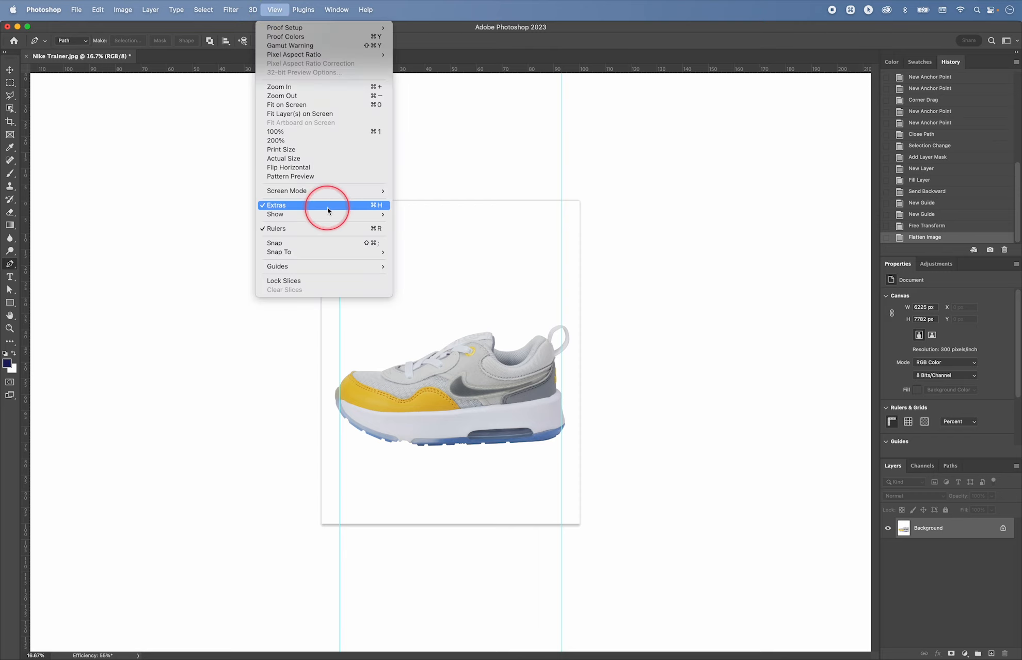
mouse_move(341, 268)
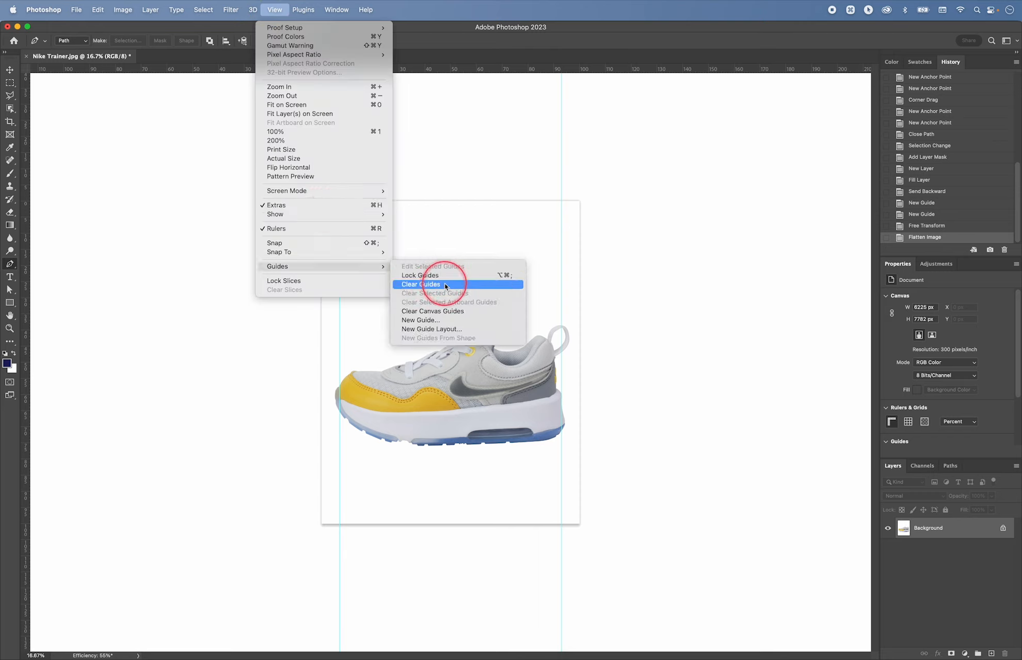
key(Return)
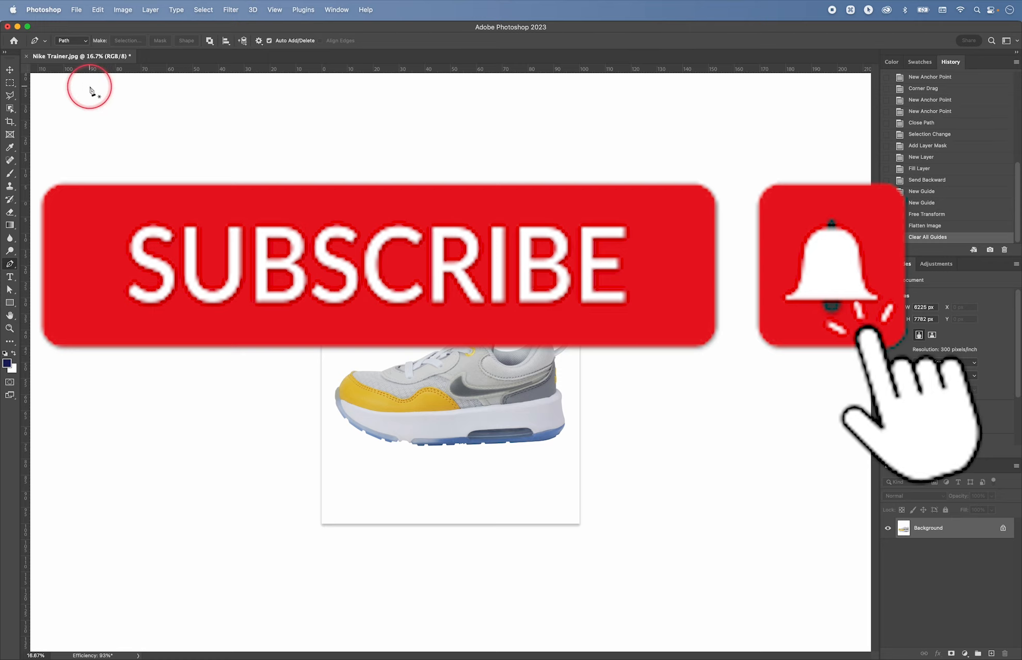
click(123, 10)
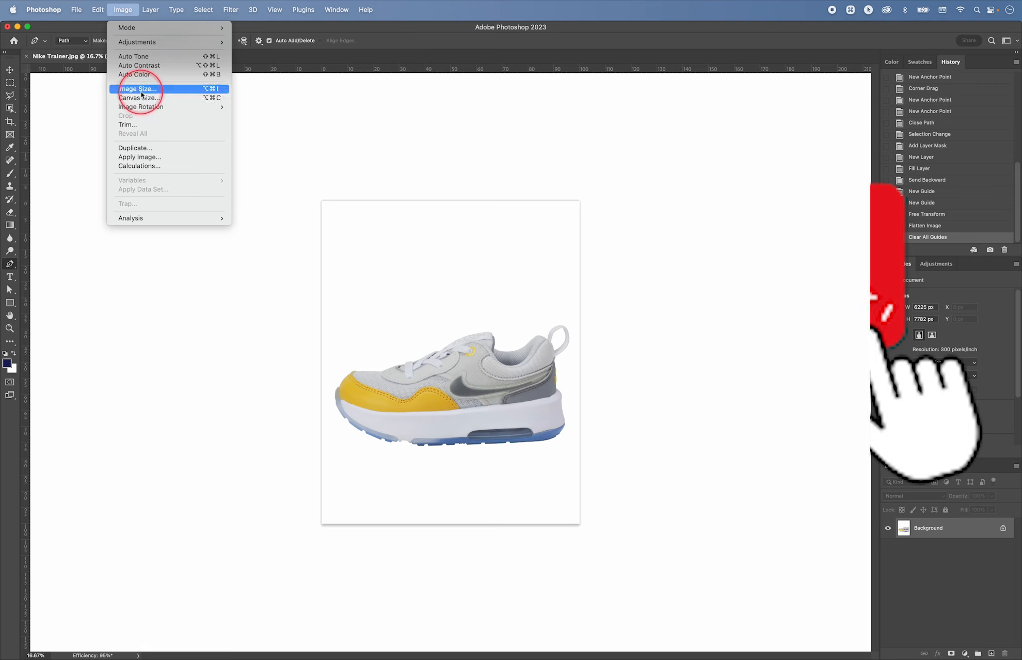
click(155, 88)
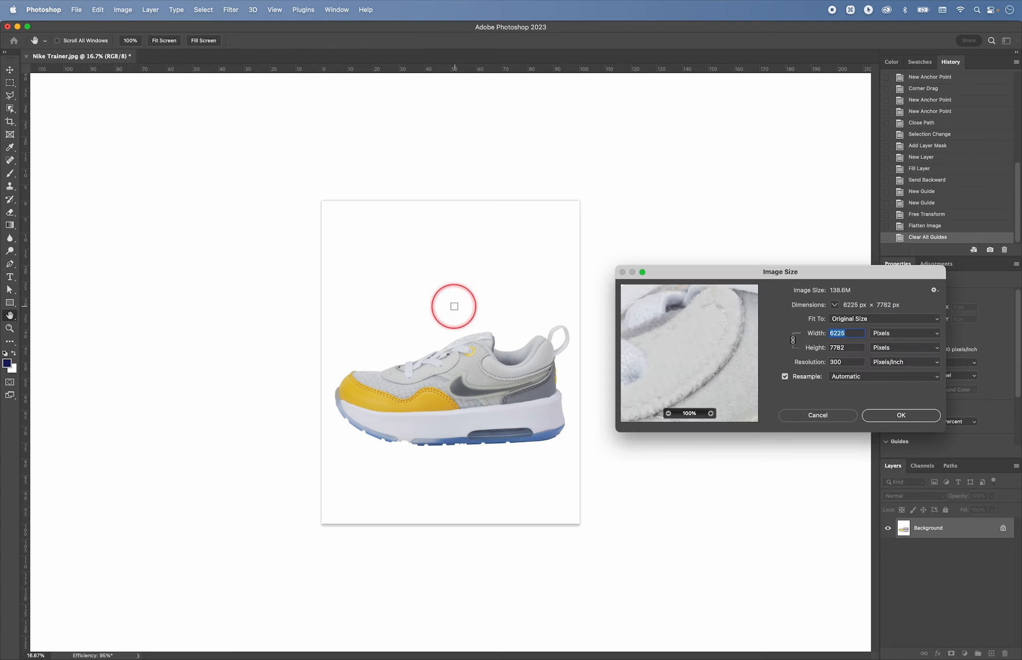
click(825, 413)
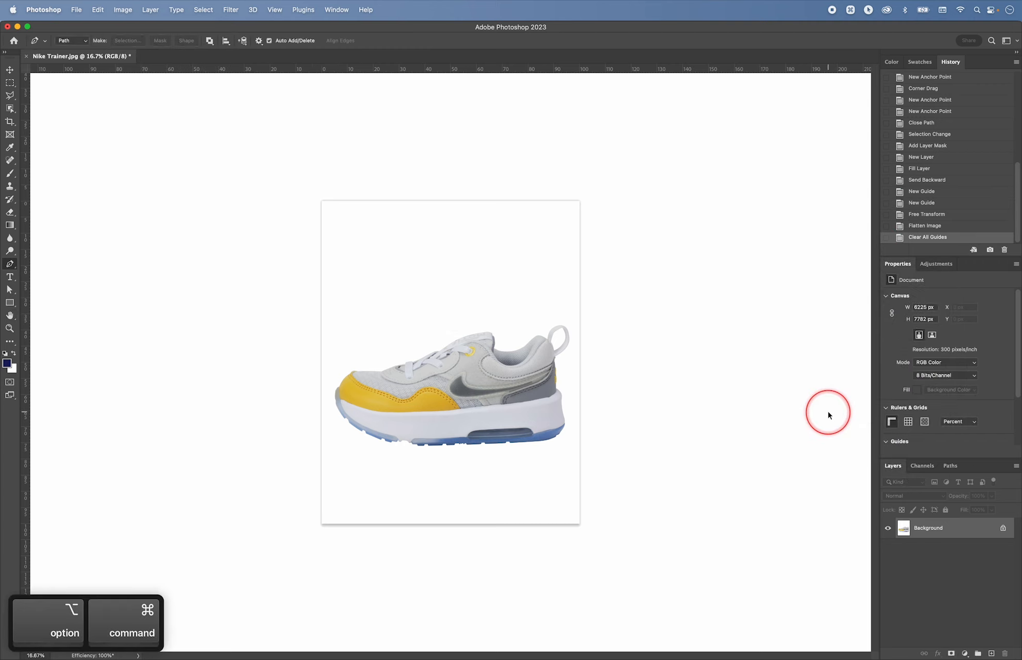
Resize the image proportionally to 2000 pixels wide, keeping the resolution at 300 pixels/inch and resampling on Automatic
key(alt+super+i)
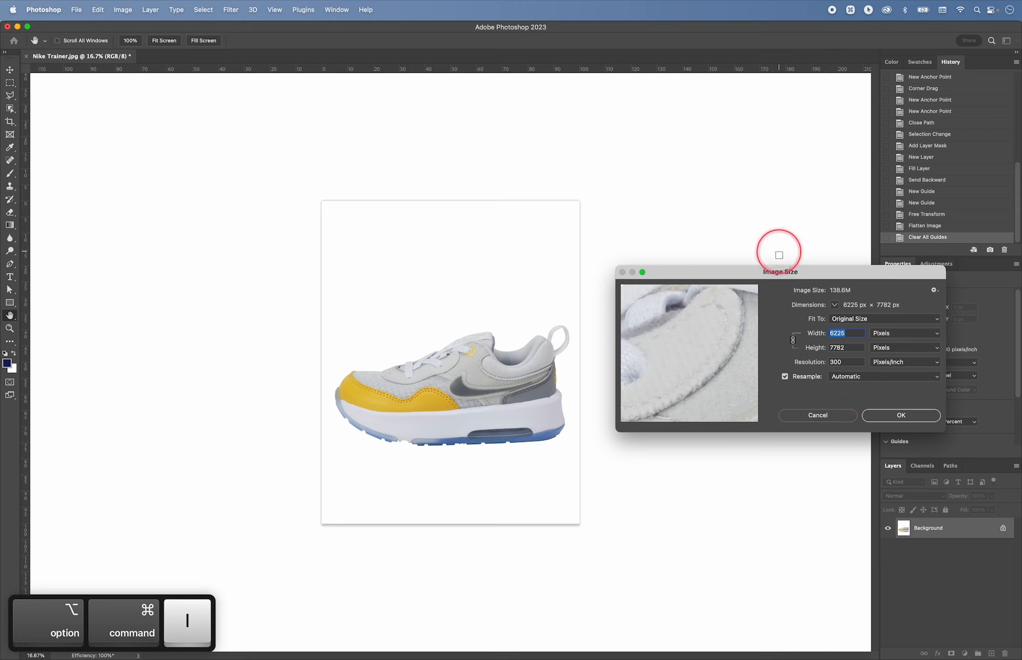
drag(780, 271, 606, 336)
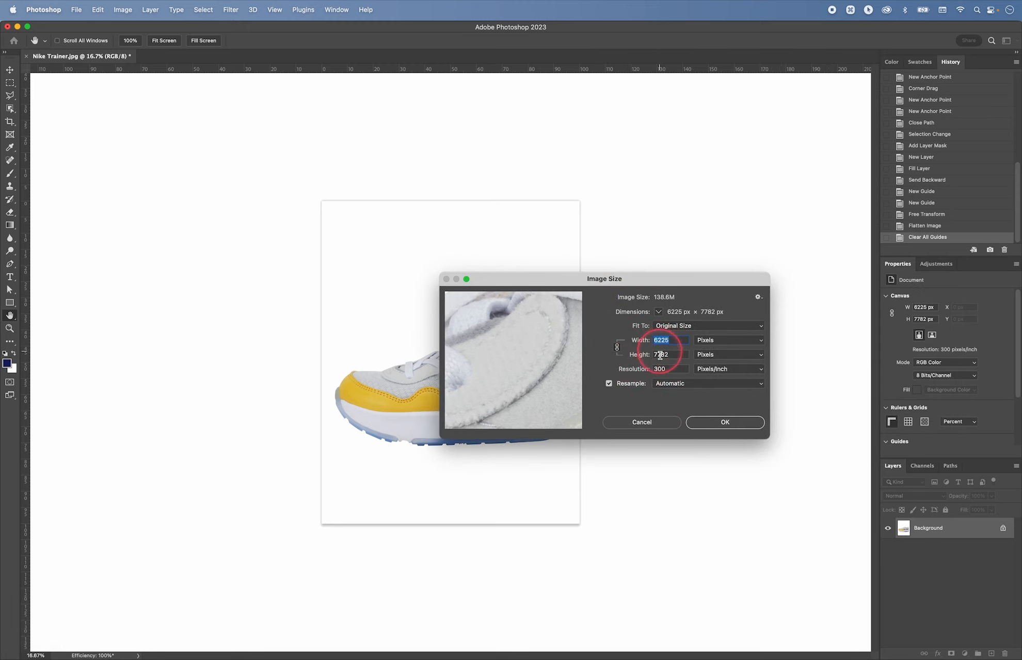
drag(631, 285, 661, 291)
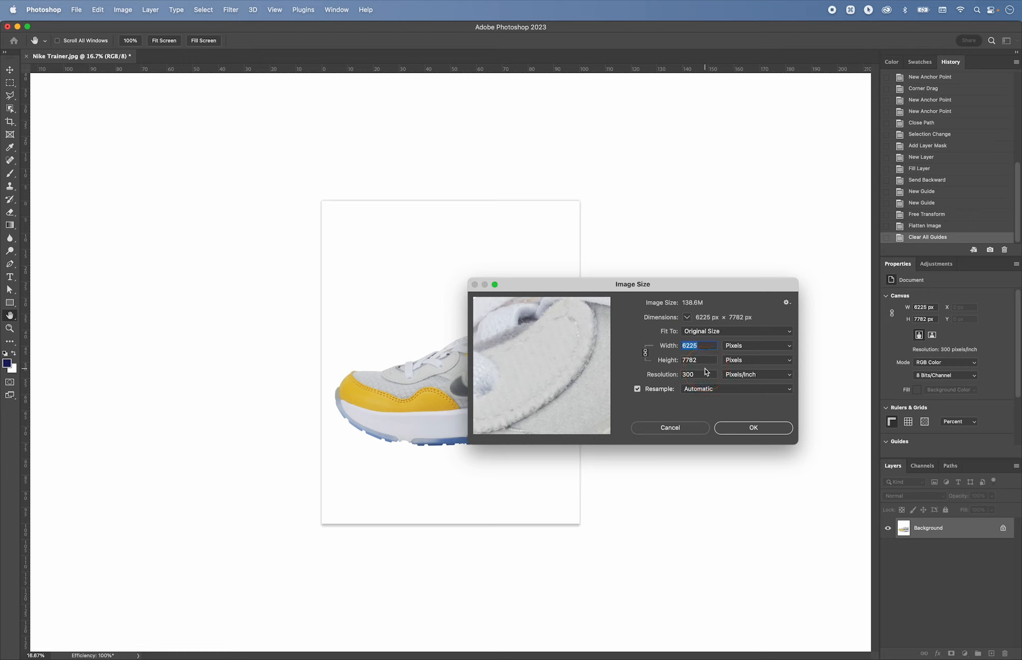
text(2000)
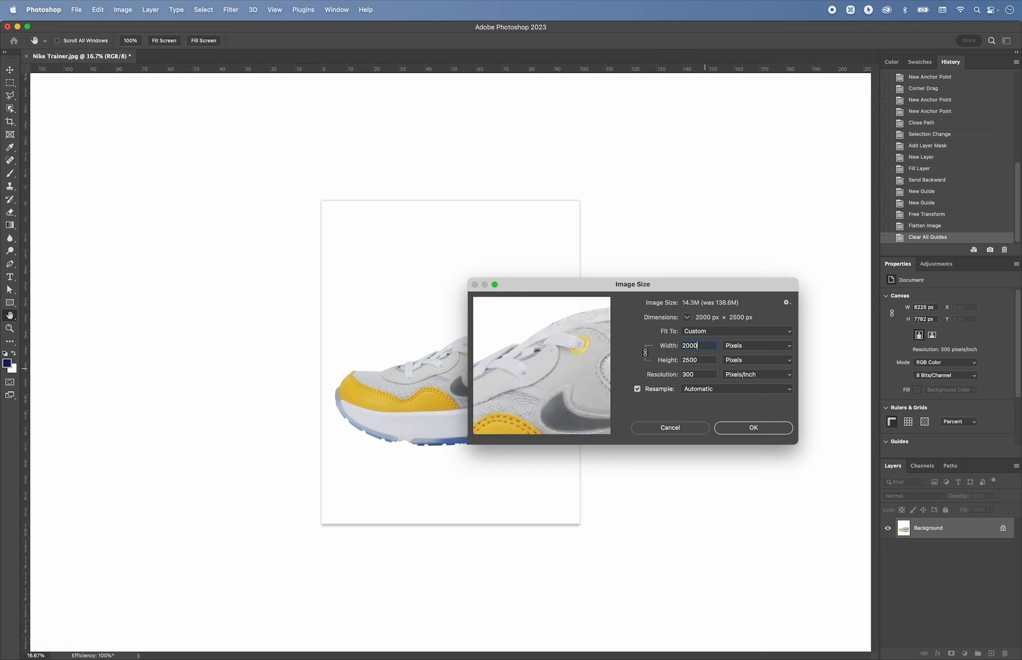
click(753, 428)
key(p)
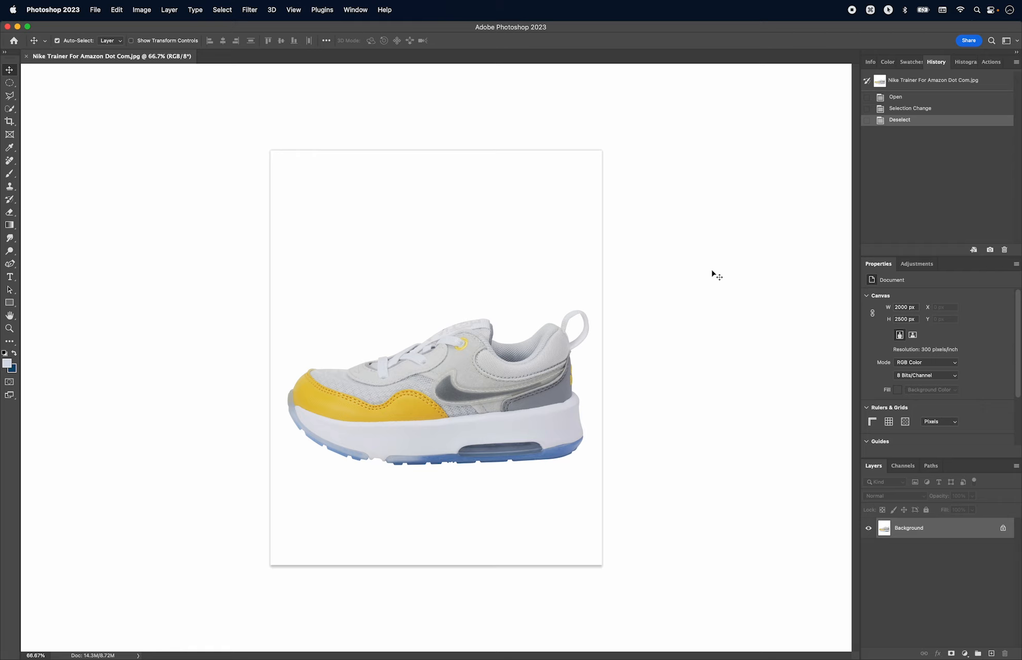
Convert the document's colour profile to sRGB IEC61966-2.1 using the Adobe (ACE) engine and Perceptual intent
drag(716, 307, 722, 351)
click(119, 10)
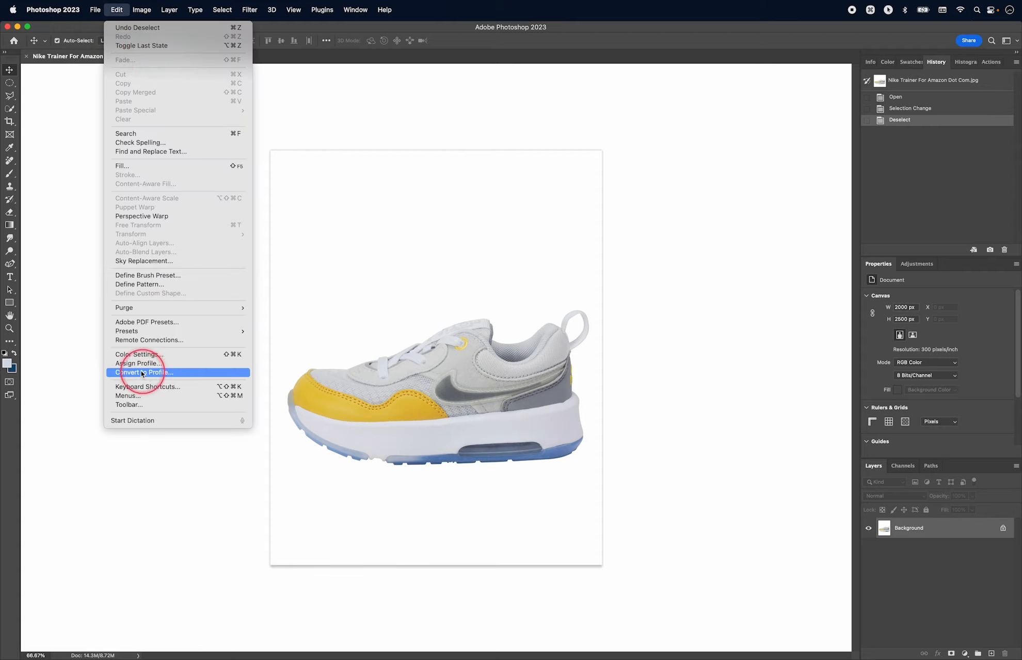
click(176, 374)
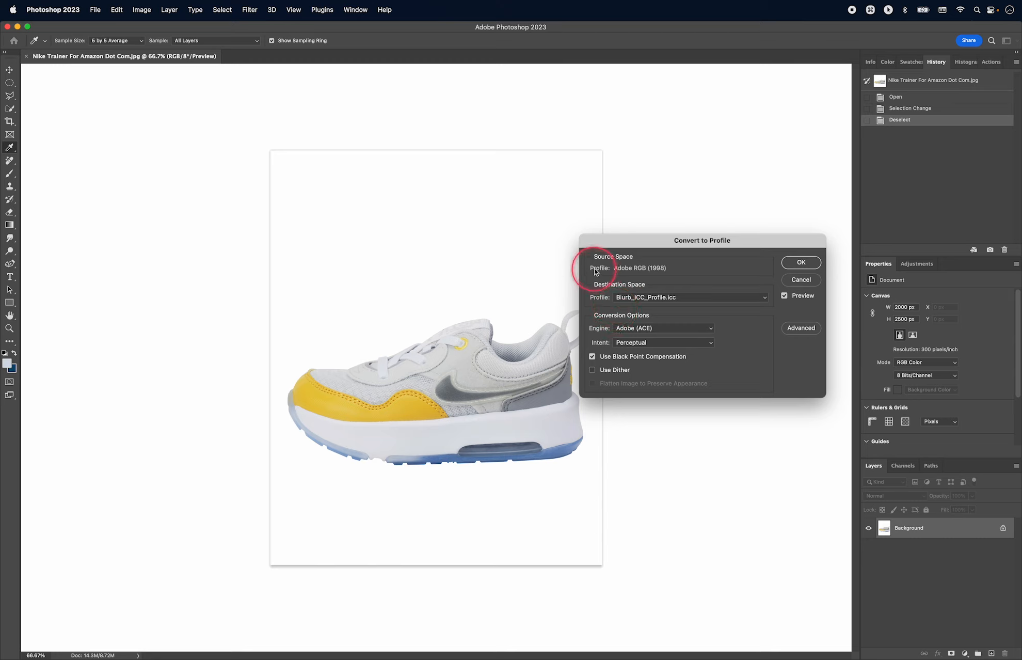
click(622, 298)
scroll(630, 304, up, 10)
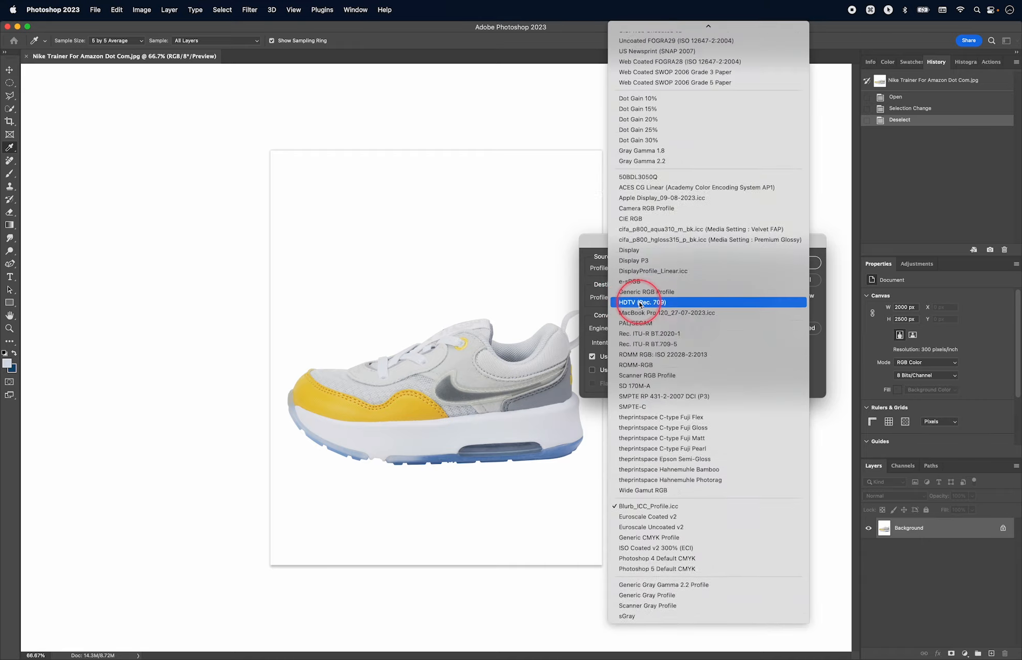
click(657, 196)
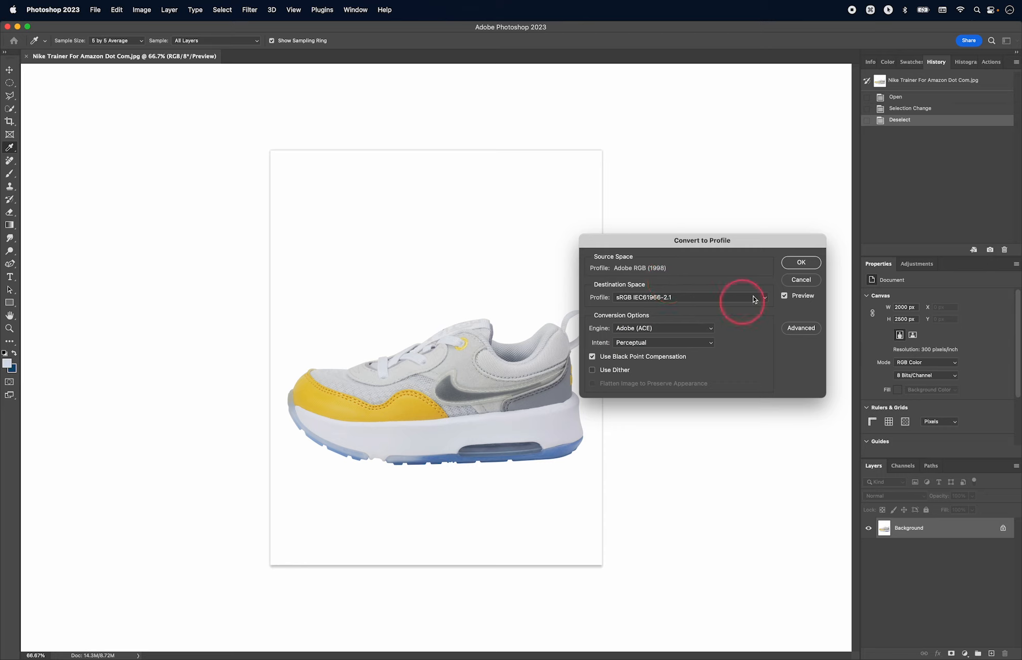
click(800, 262)
key(v)
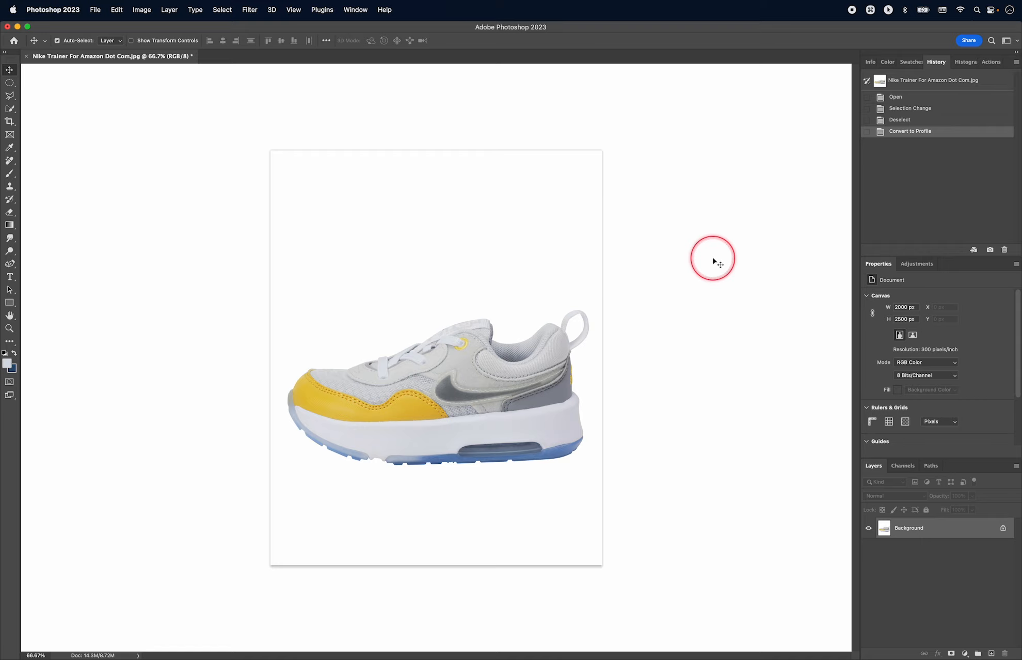
Save the image as the JPEG "Nike Trainer For Amazon Dot Com.jpg" with the embedded sRGB profile and quality 10, replacing the existing file
key(ctrl+shift+s)
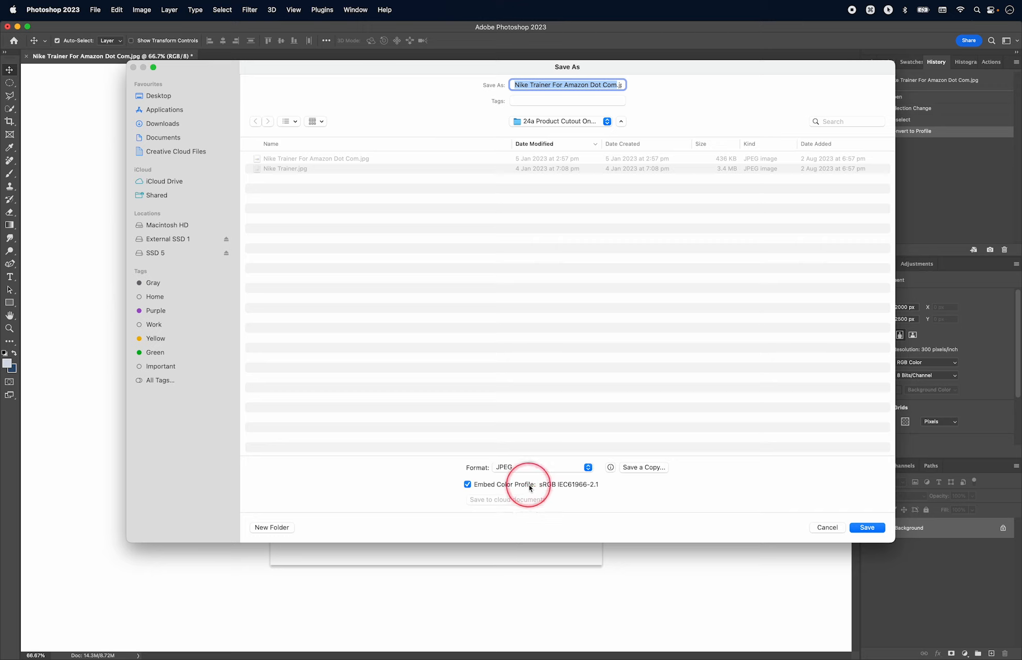
click(867, 527)
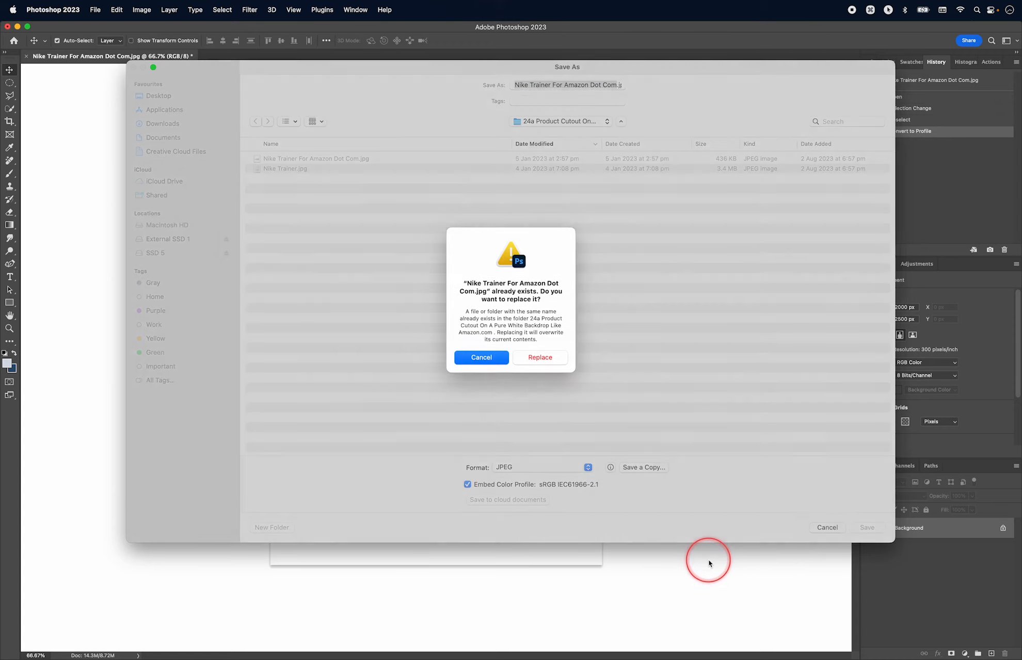
click(542, 357)
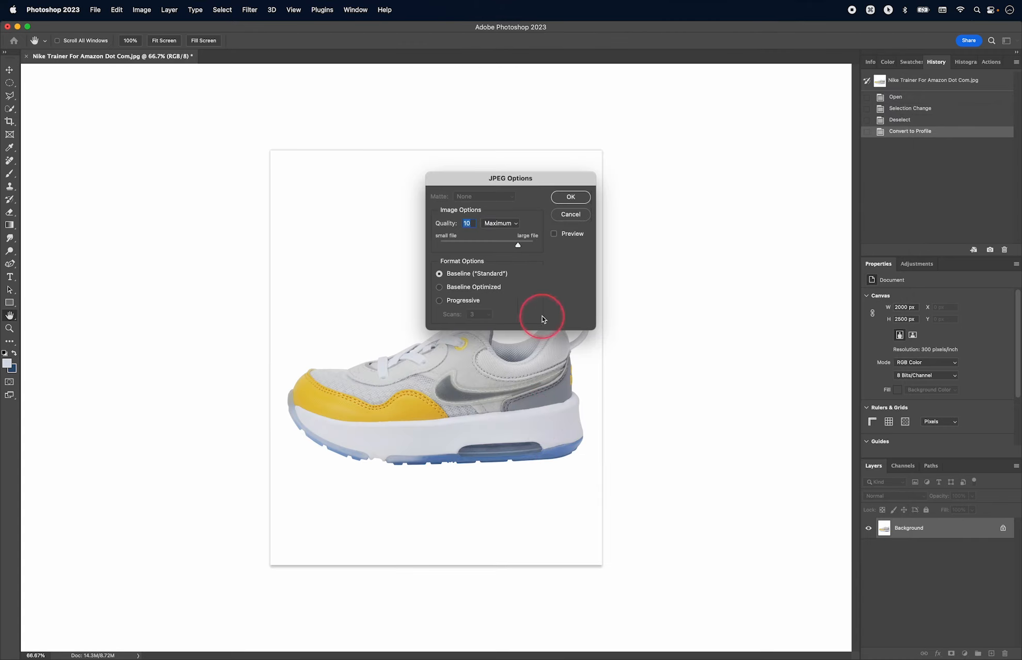
click(579, 198)
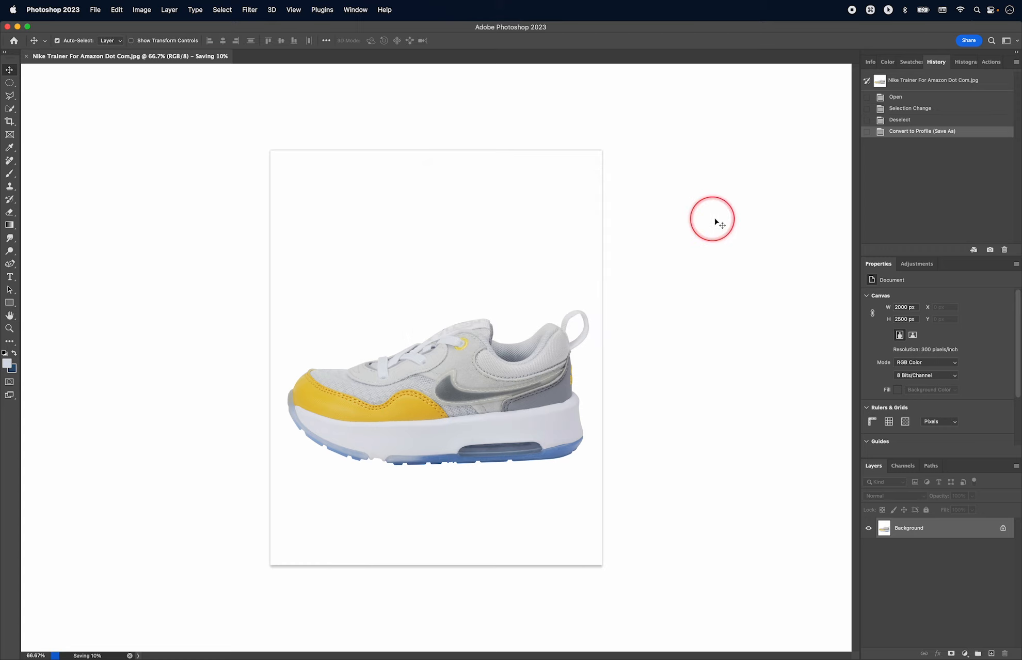